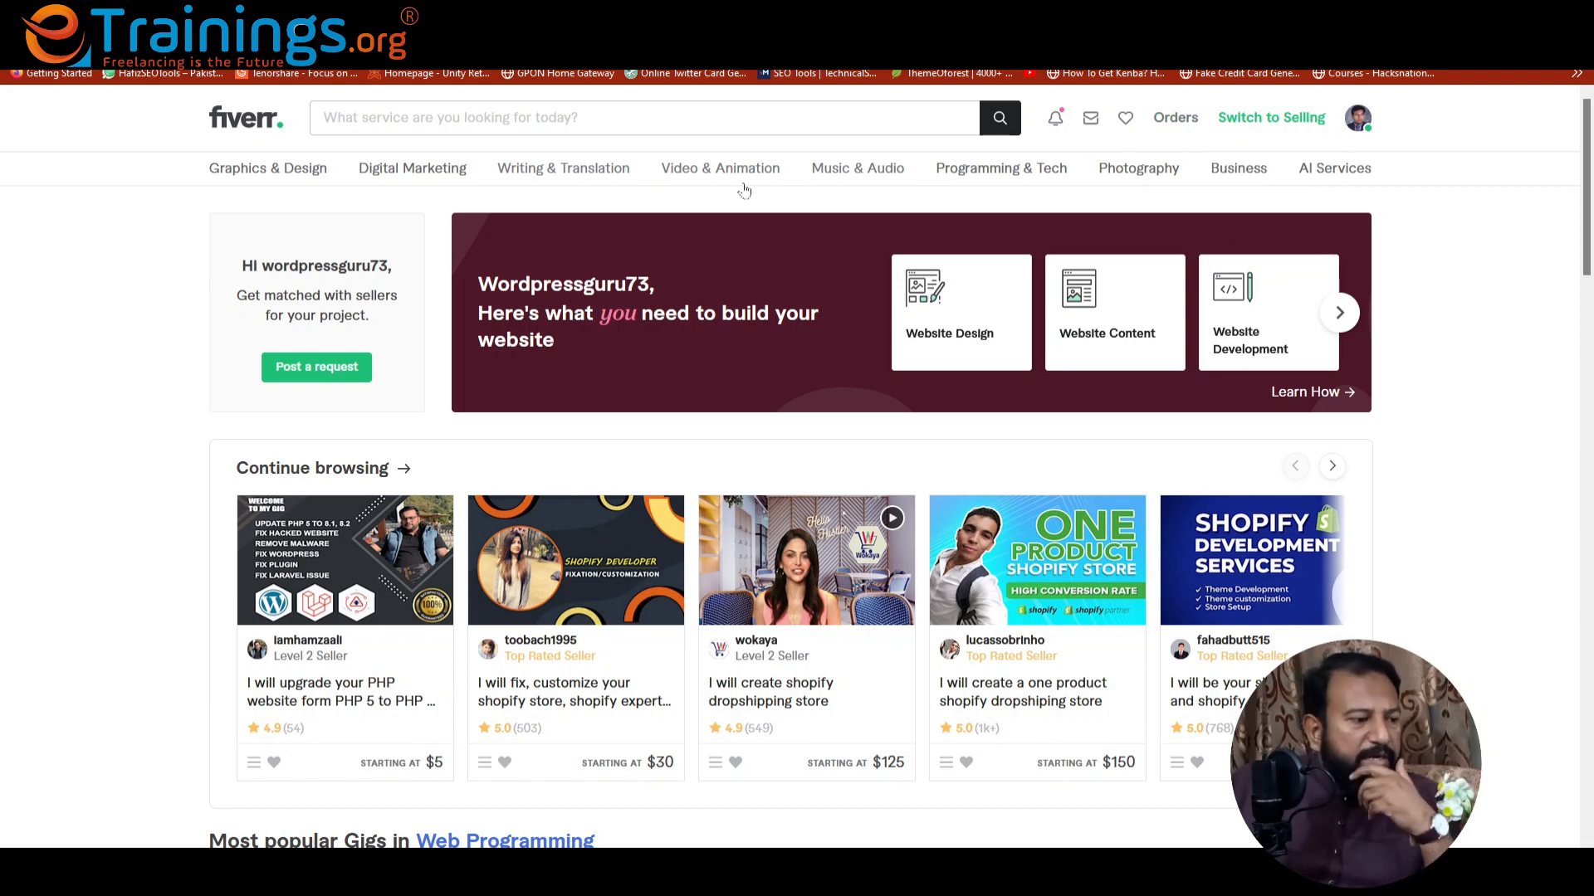
mouse_move(572, 181)
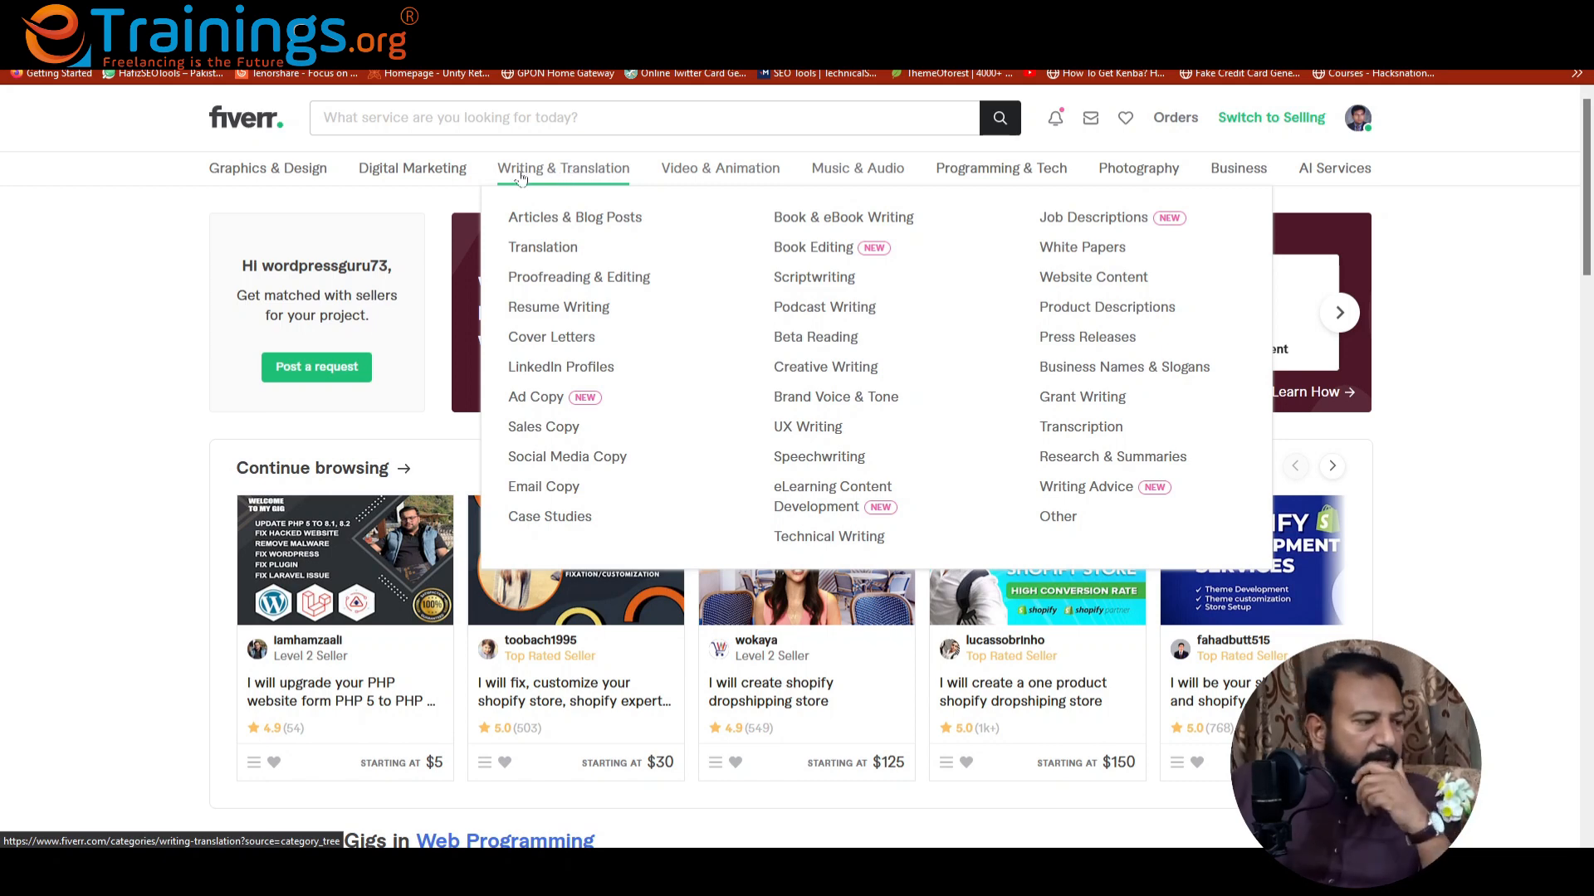
mouse_move(396, 181)
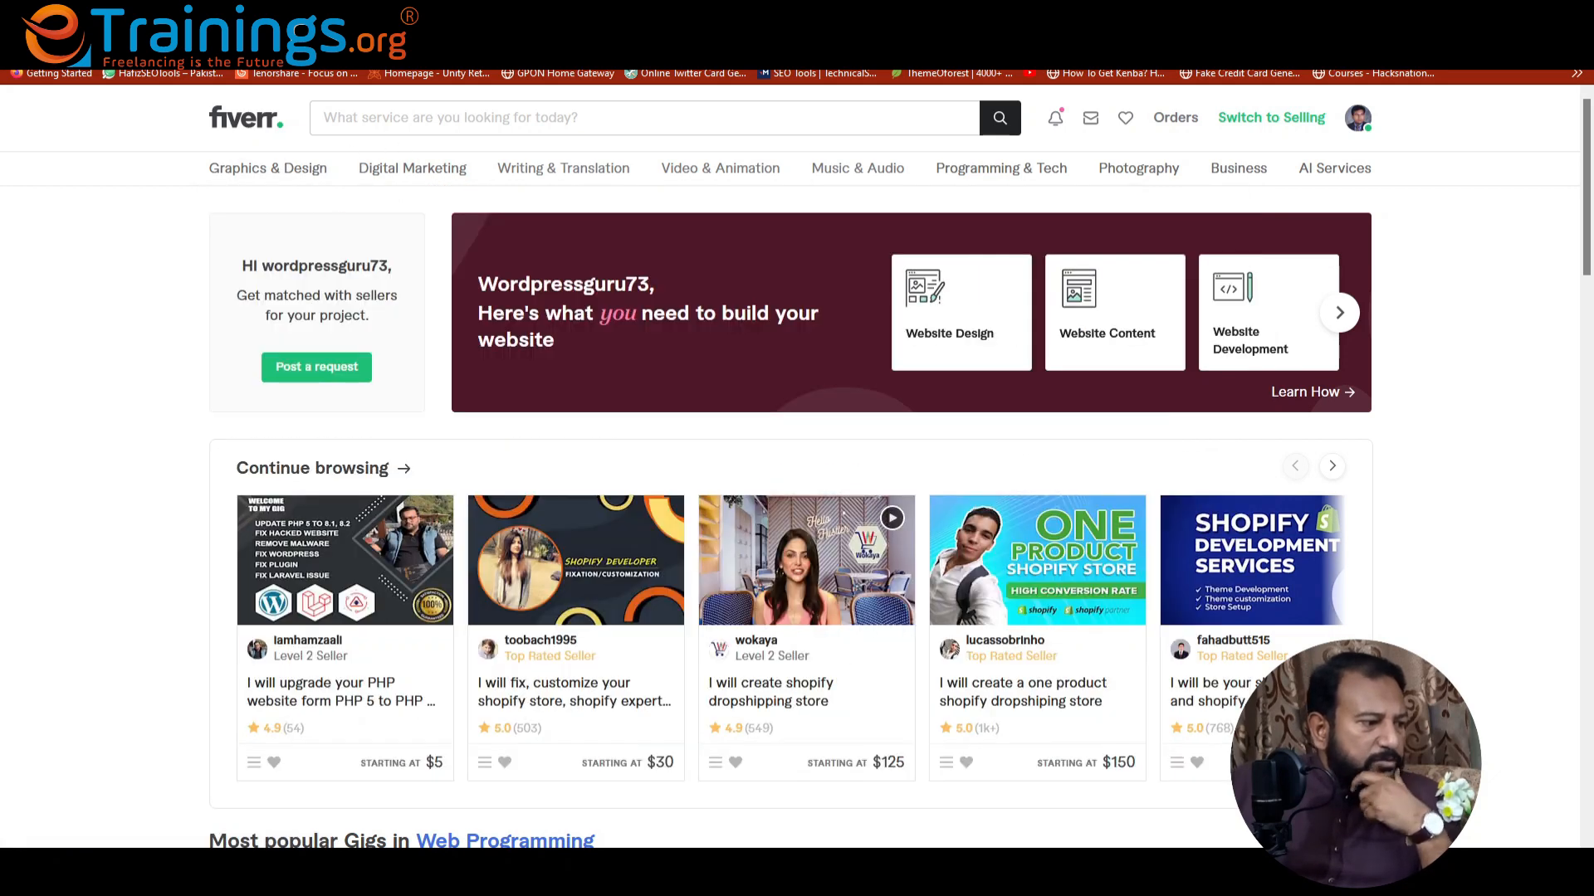
Search the services for "wordpress" and check how many services are available.
click(450, 118)
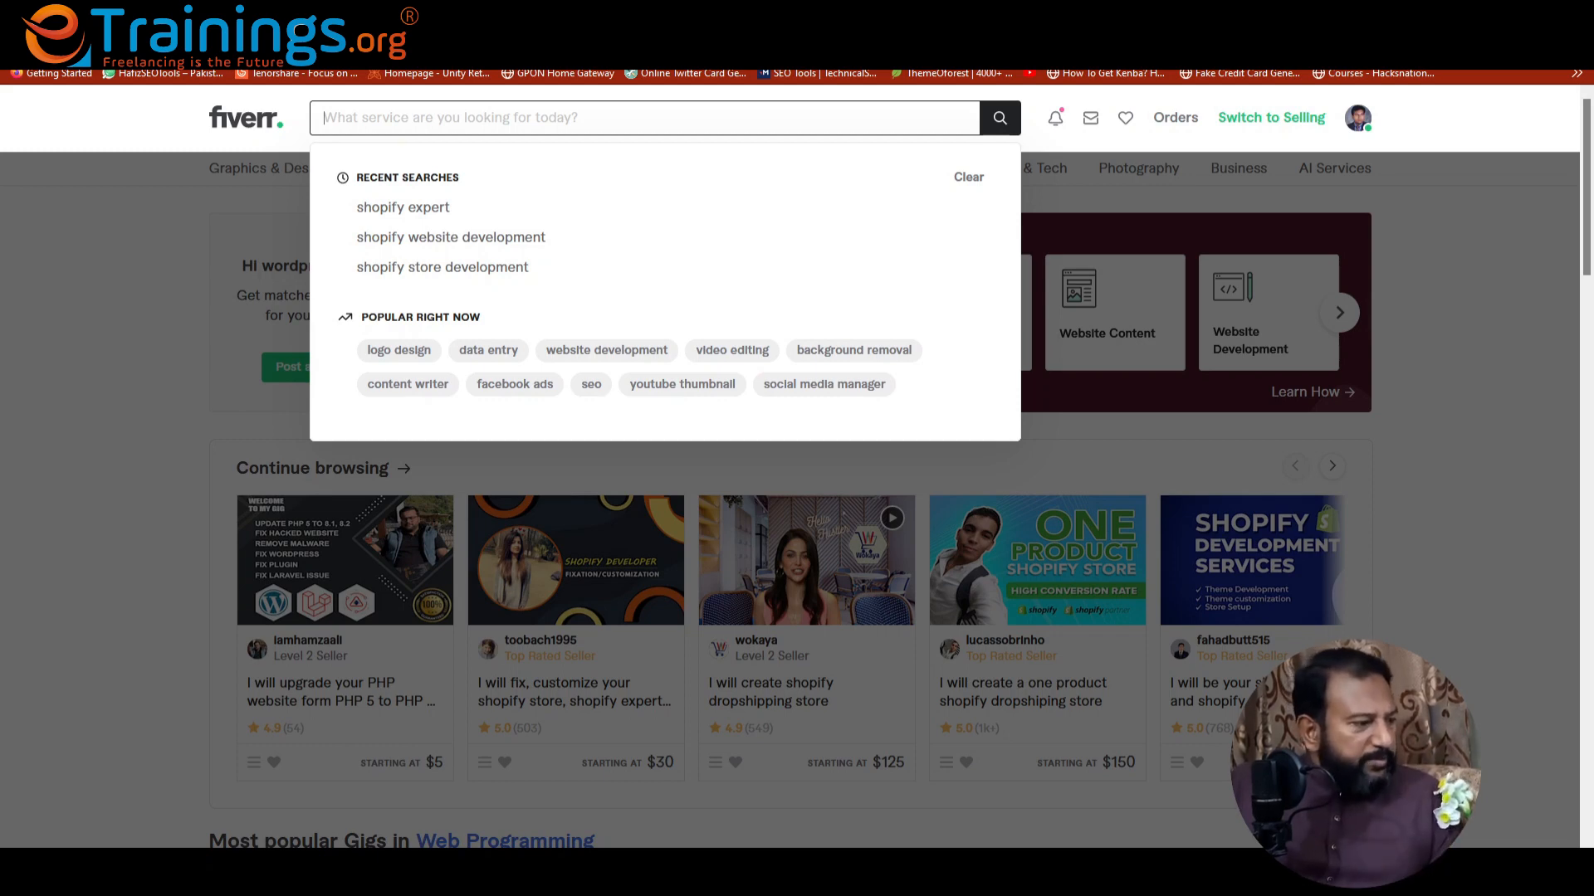
text(wo)
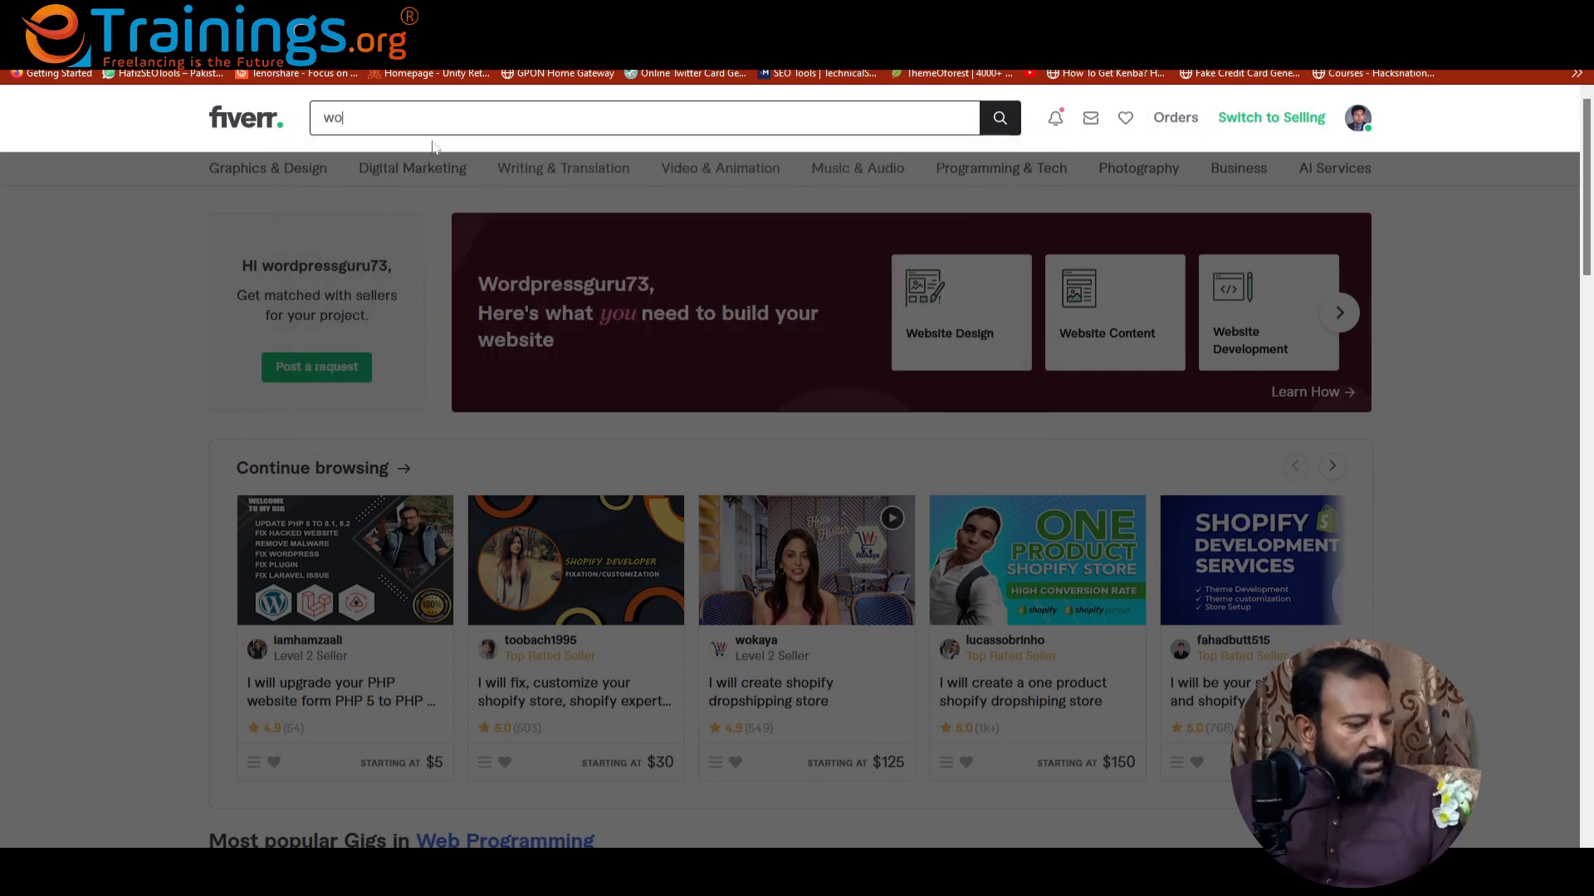
text(rdp)
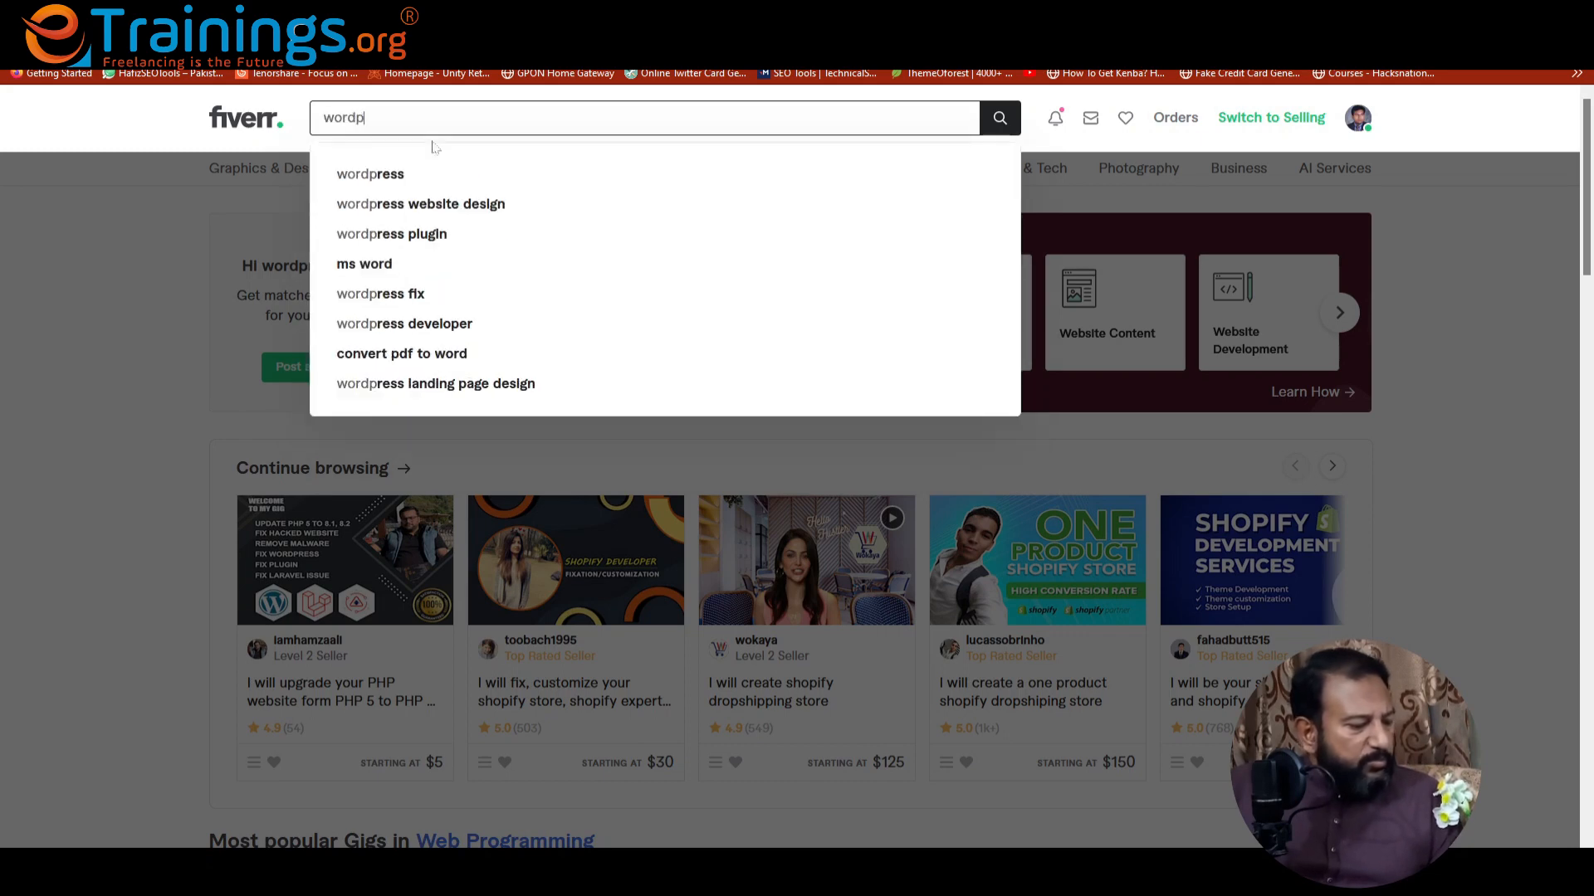
text(re)
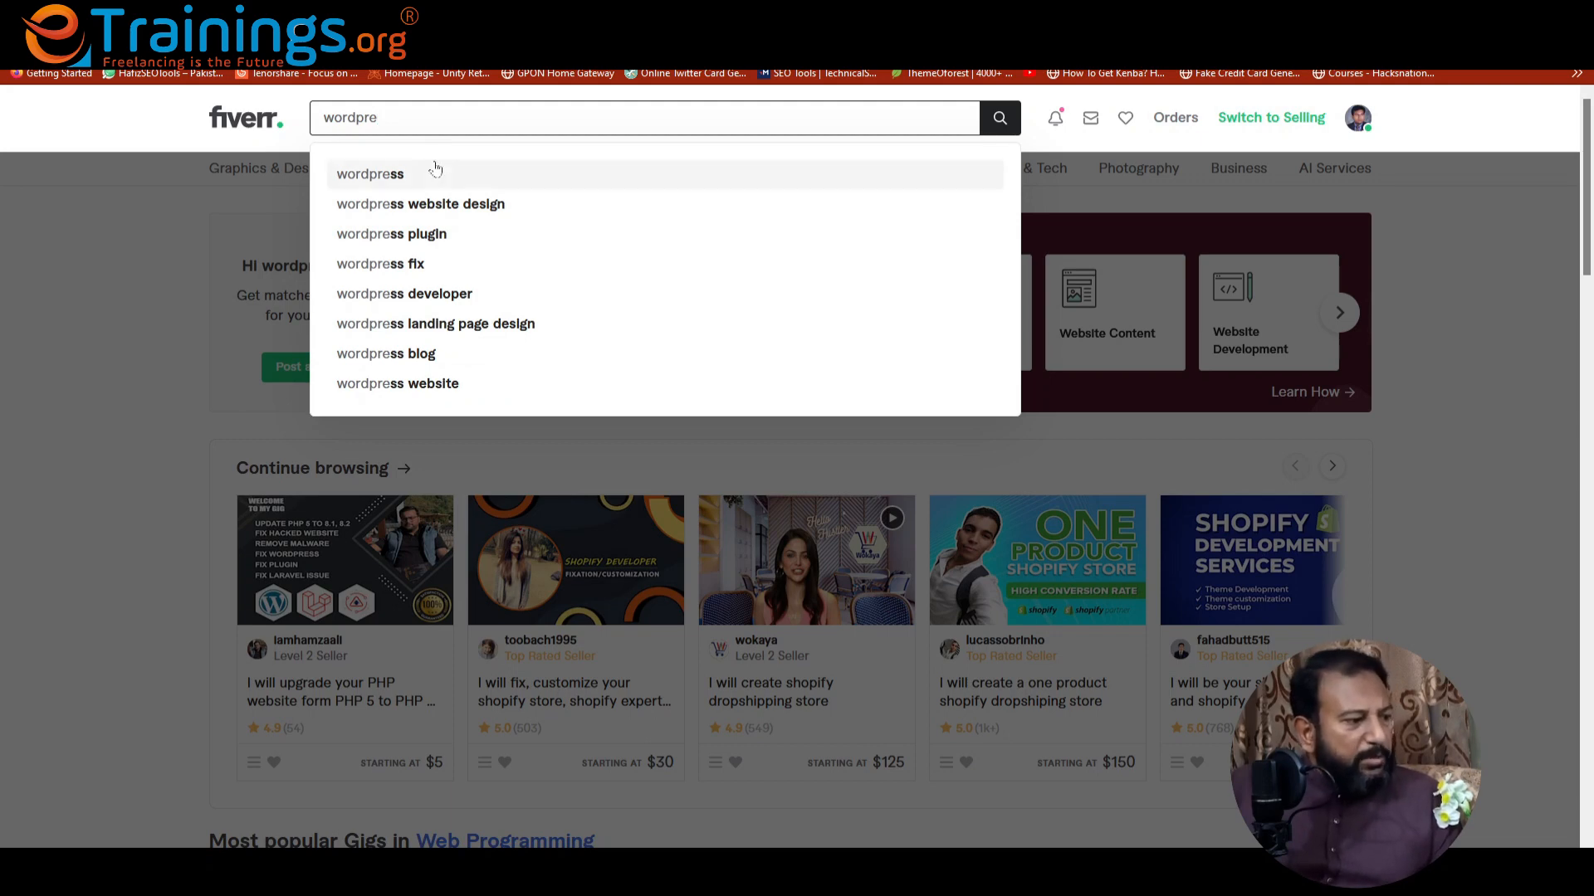
text(ss)
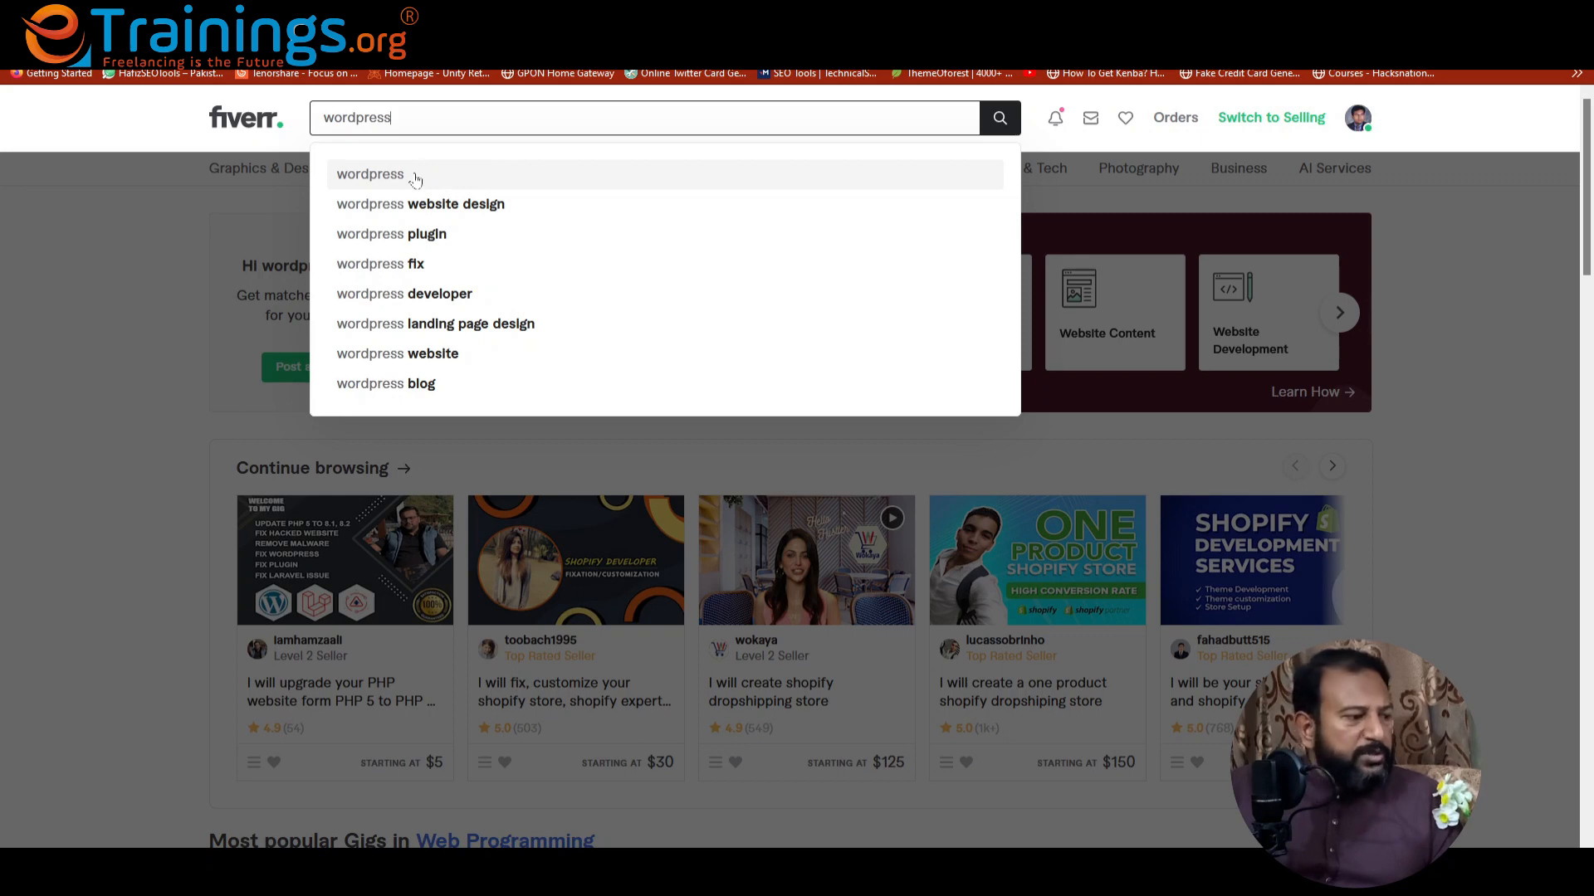
click(416, 181)
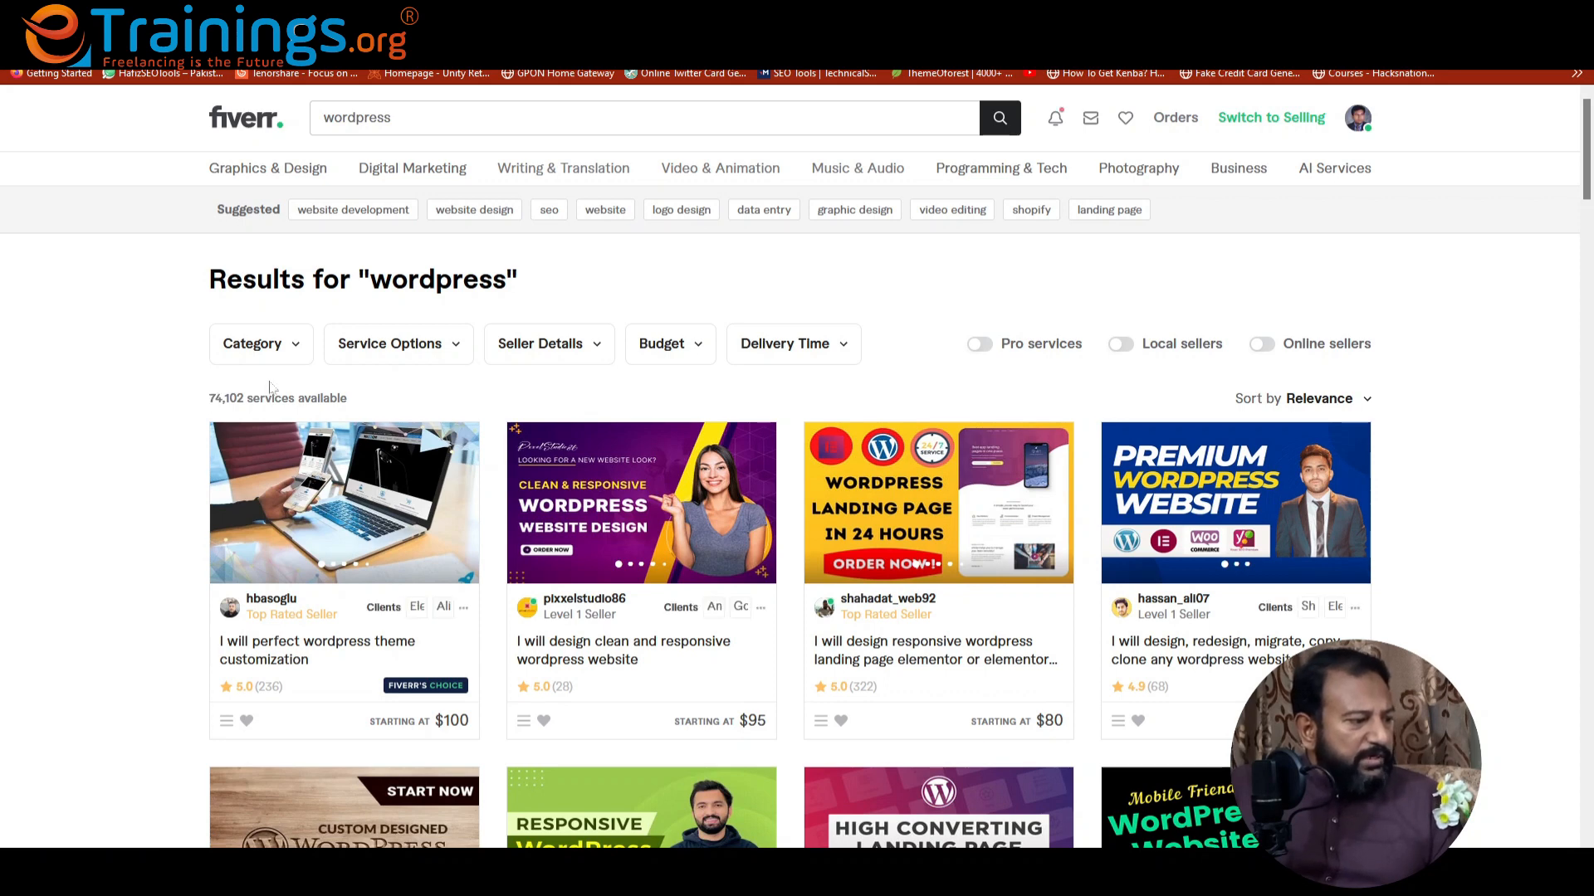
triple_click(311, 395)
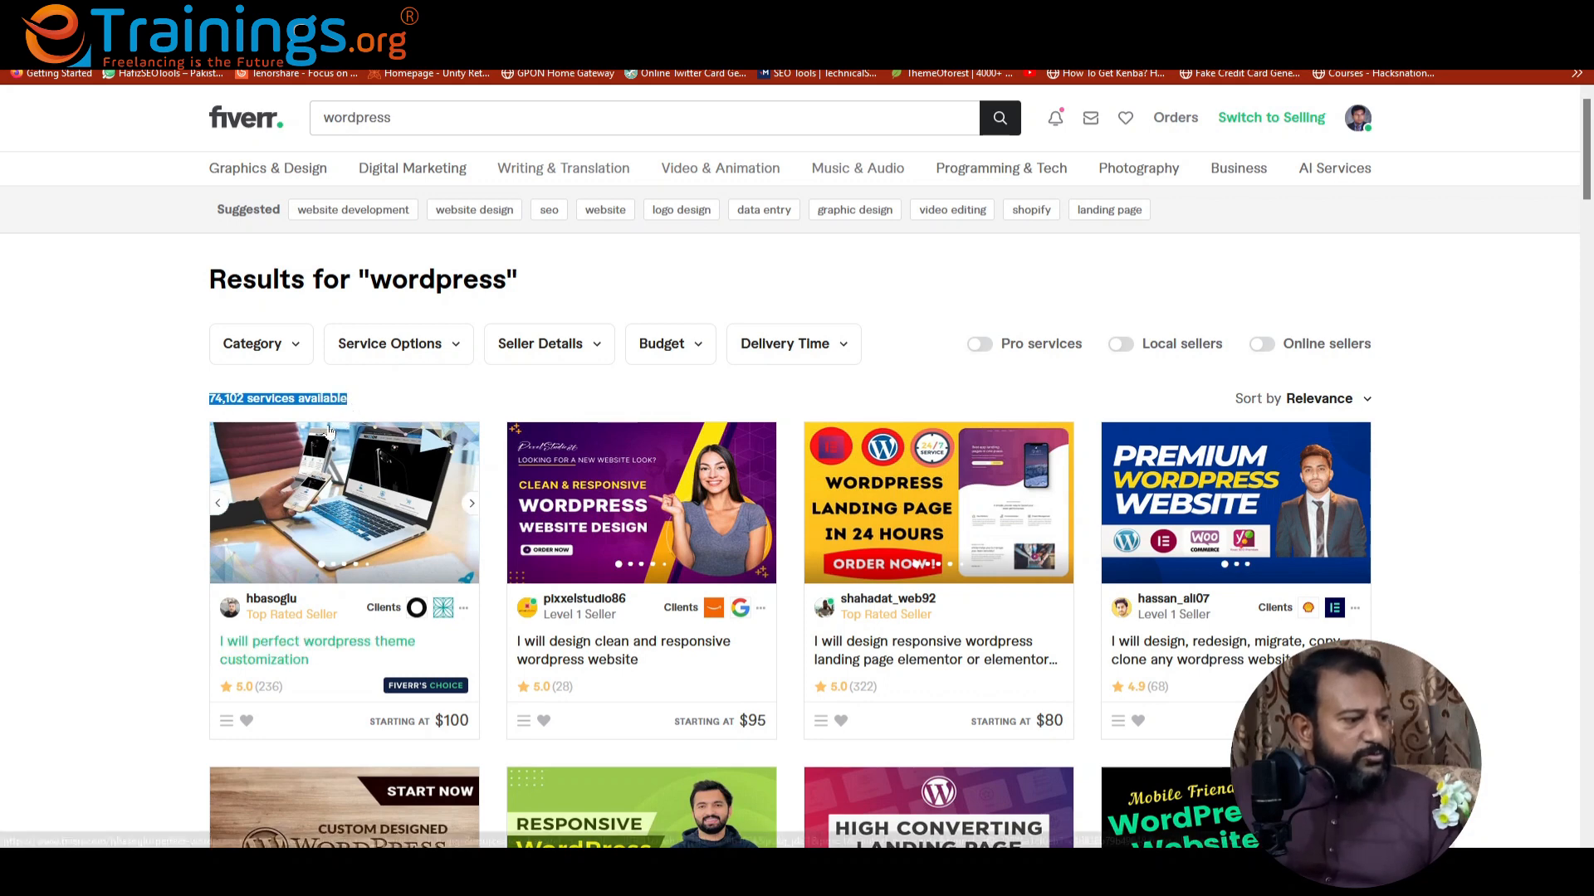
click(371, 405)
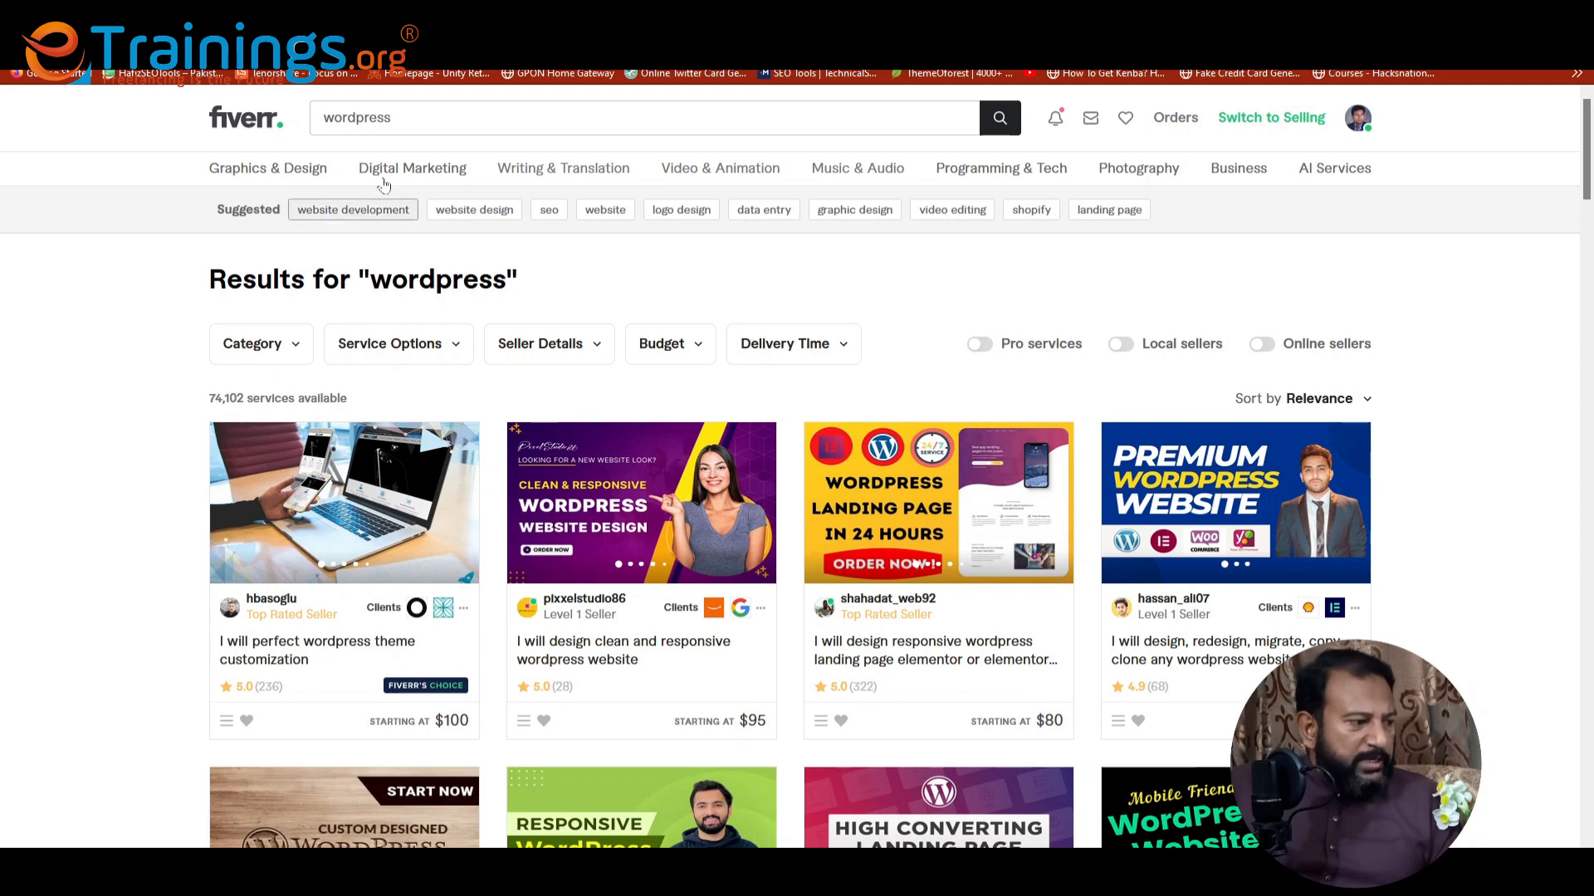
Open Notepad for taking keyword notes.
click(392, 118)
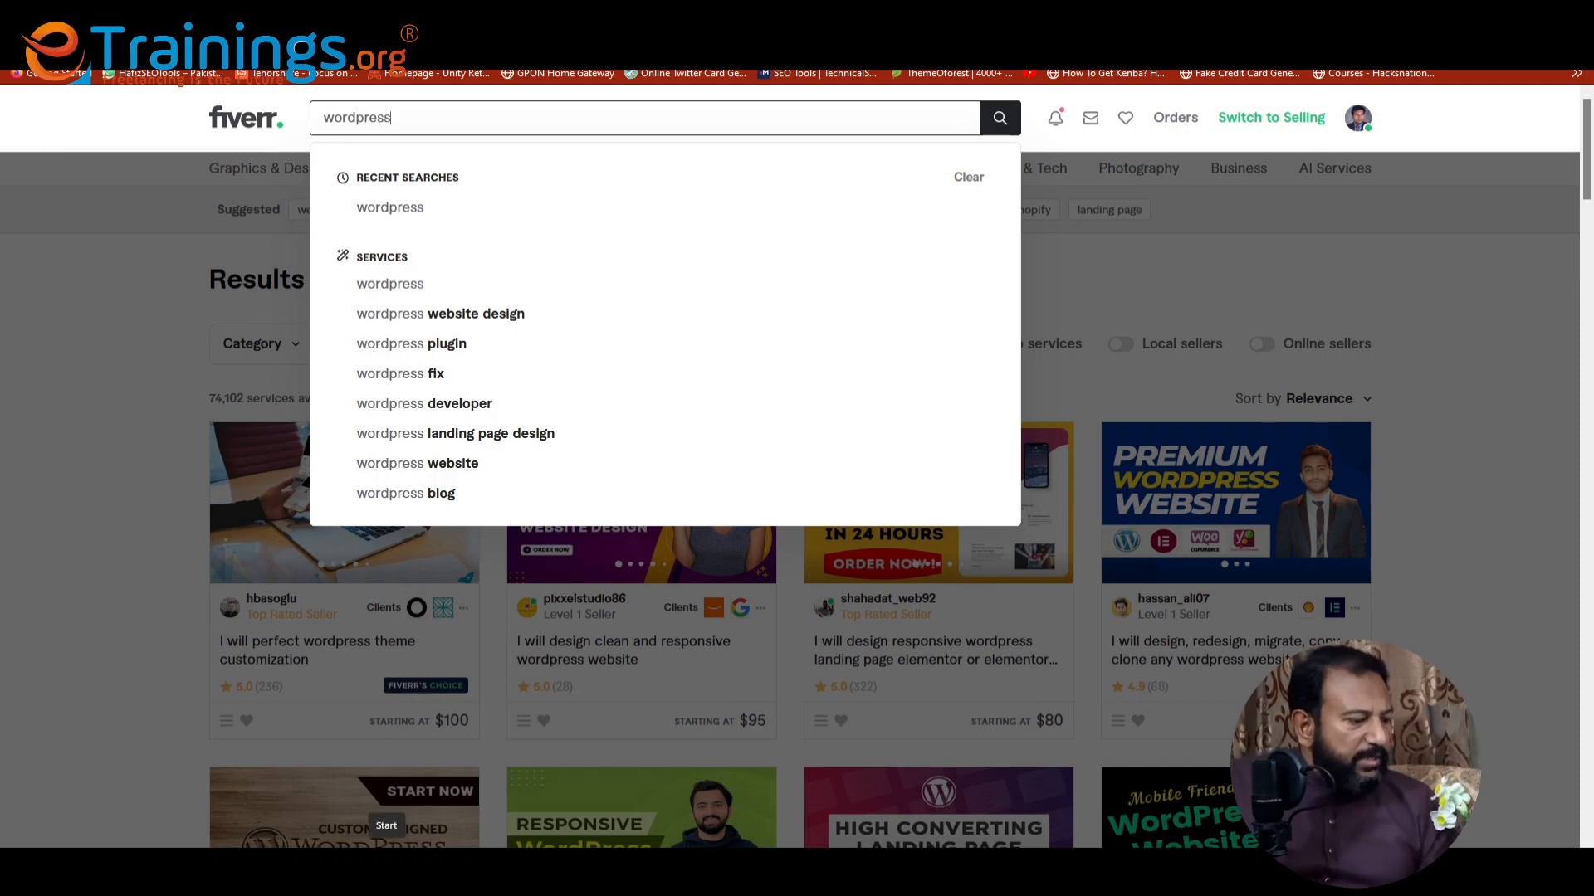
click(386, 867)
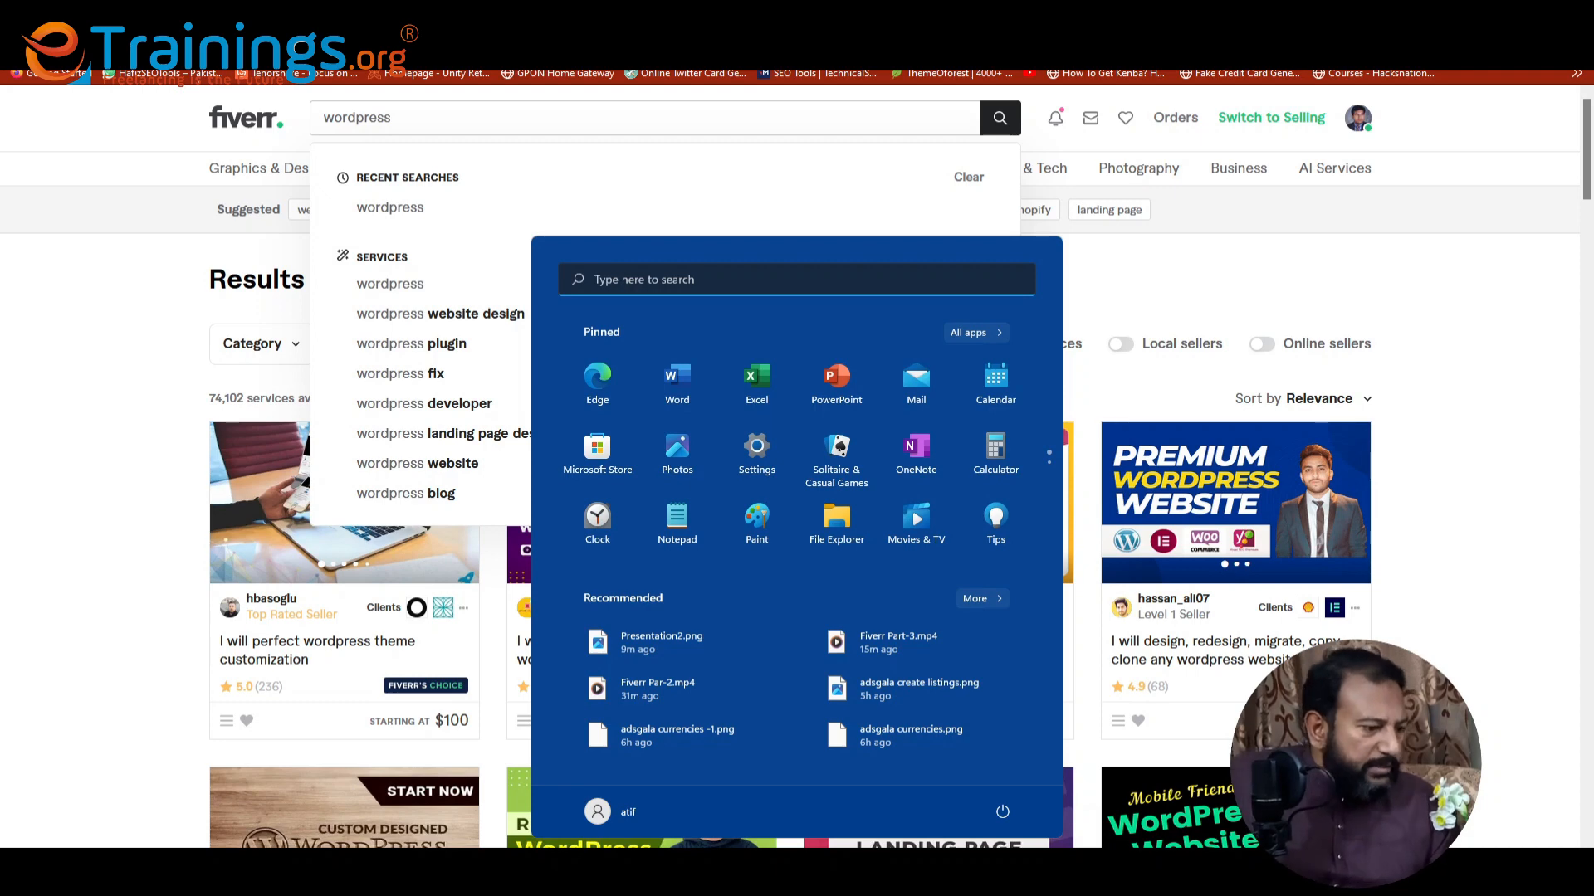
text(not)
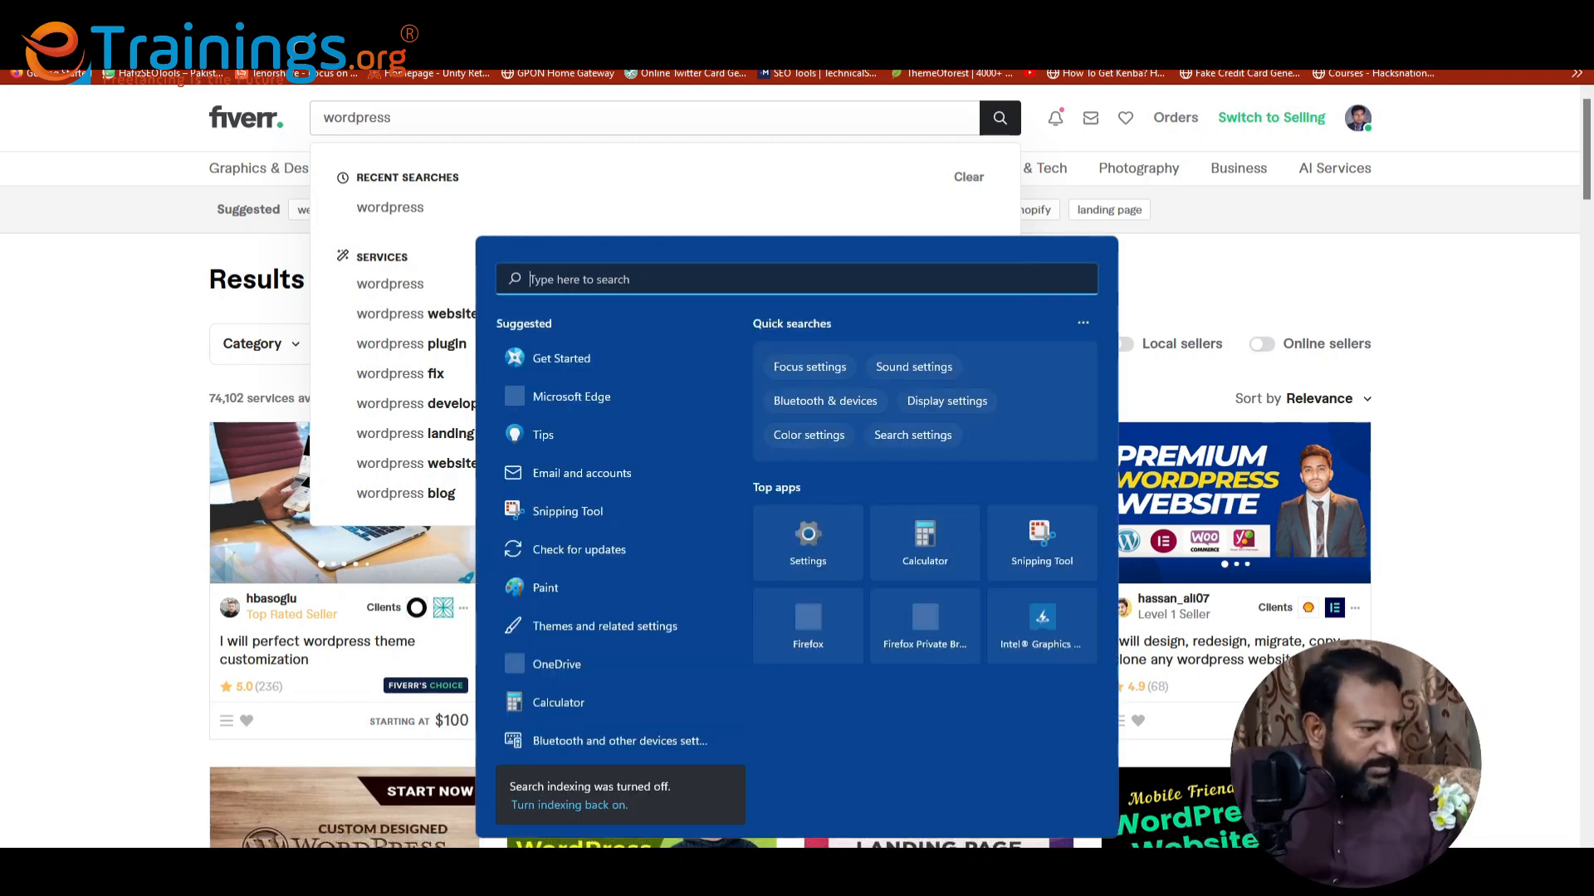
text(e)
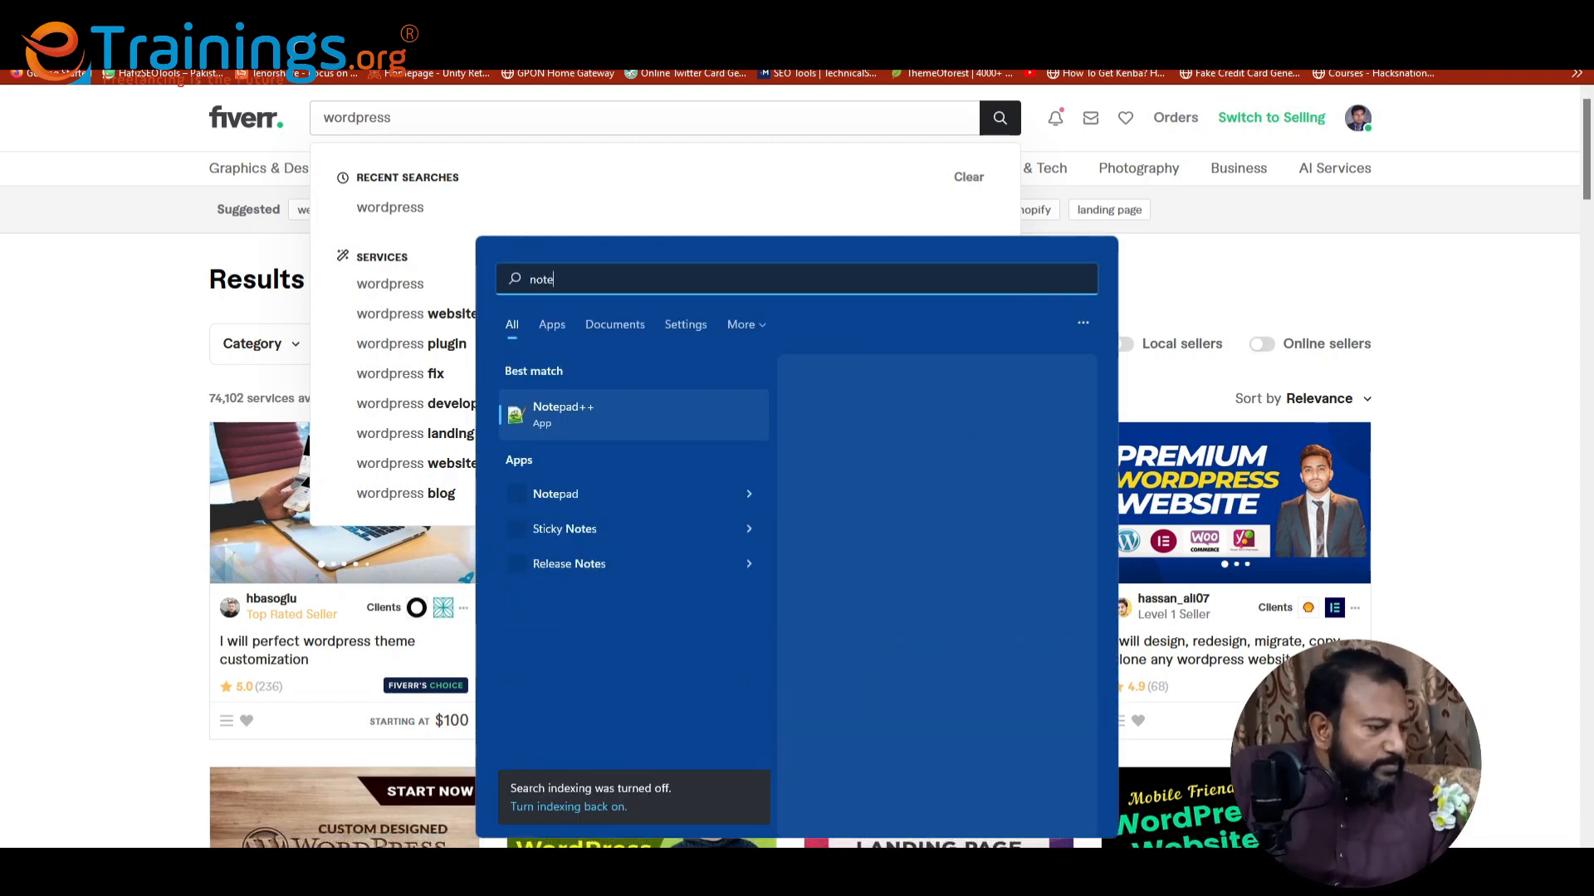
click(566, 498)
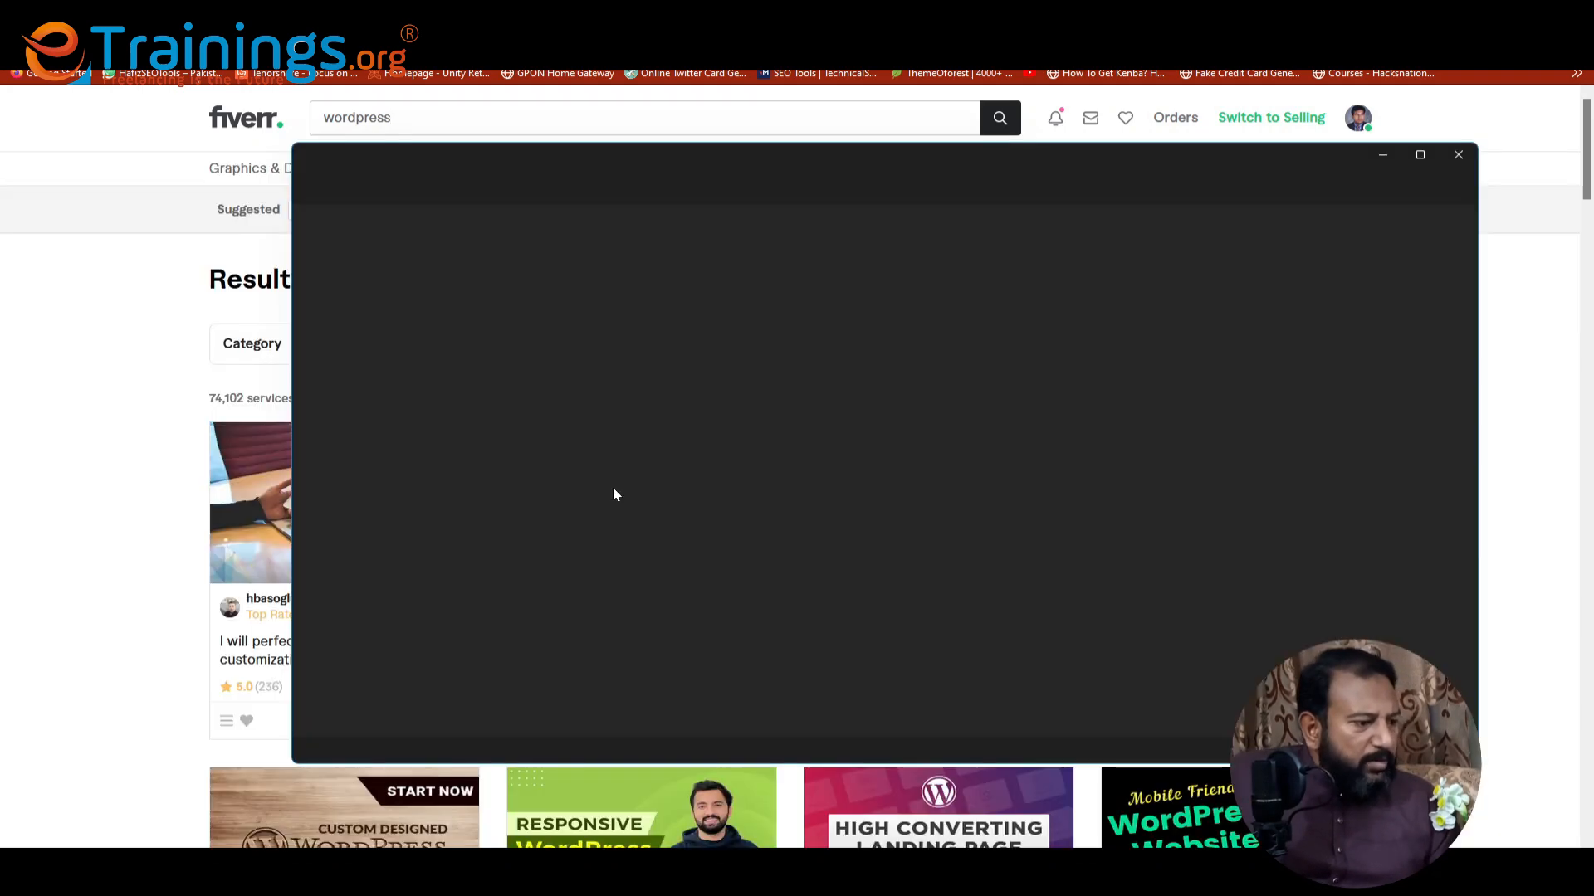
Write "wordpress | 74,102" as the first keyword entry in the note and start a new line.
text(wo)
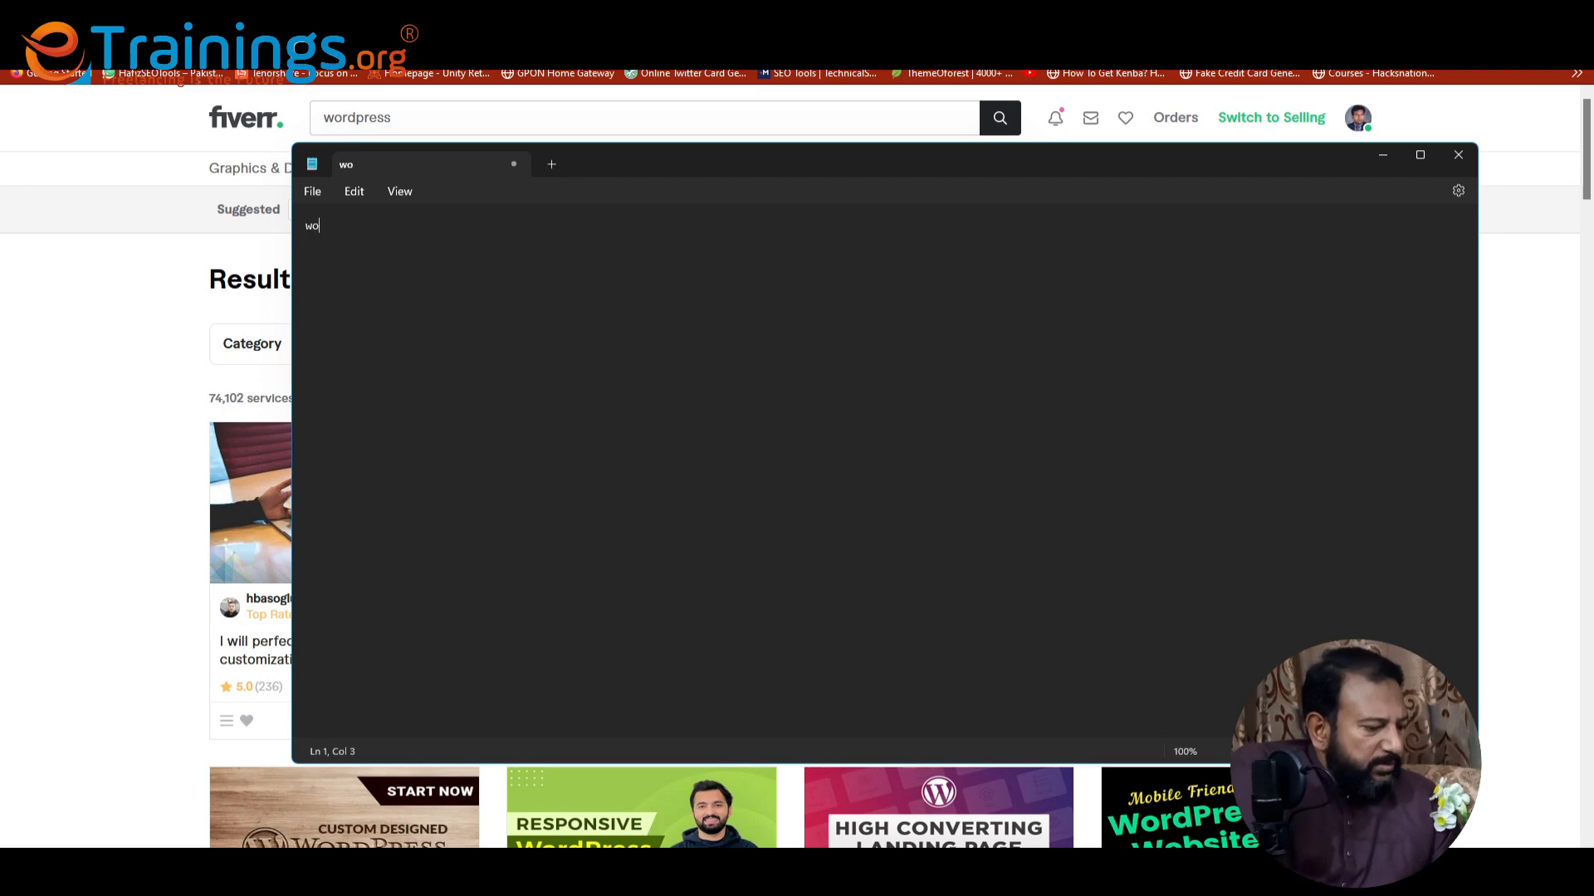
text(rdpress)
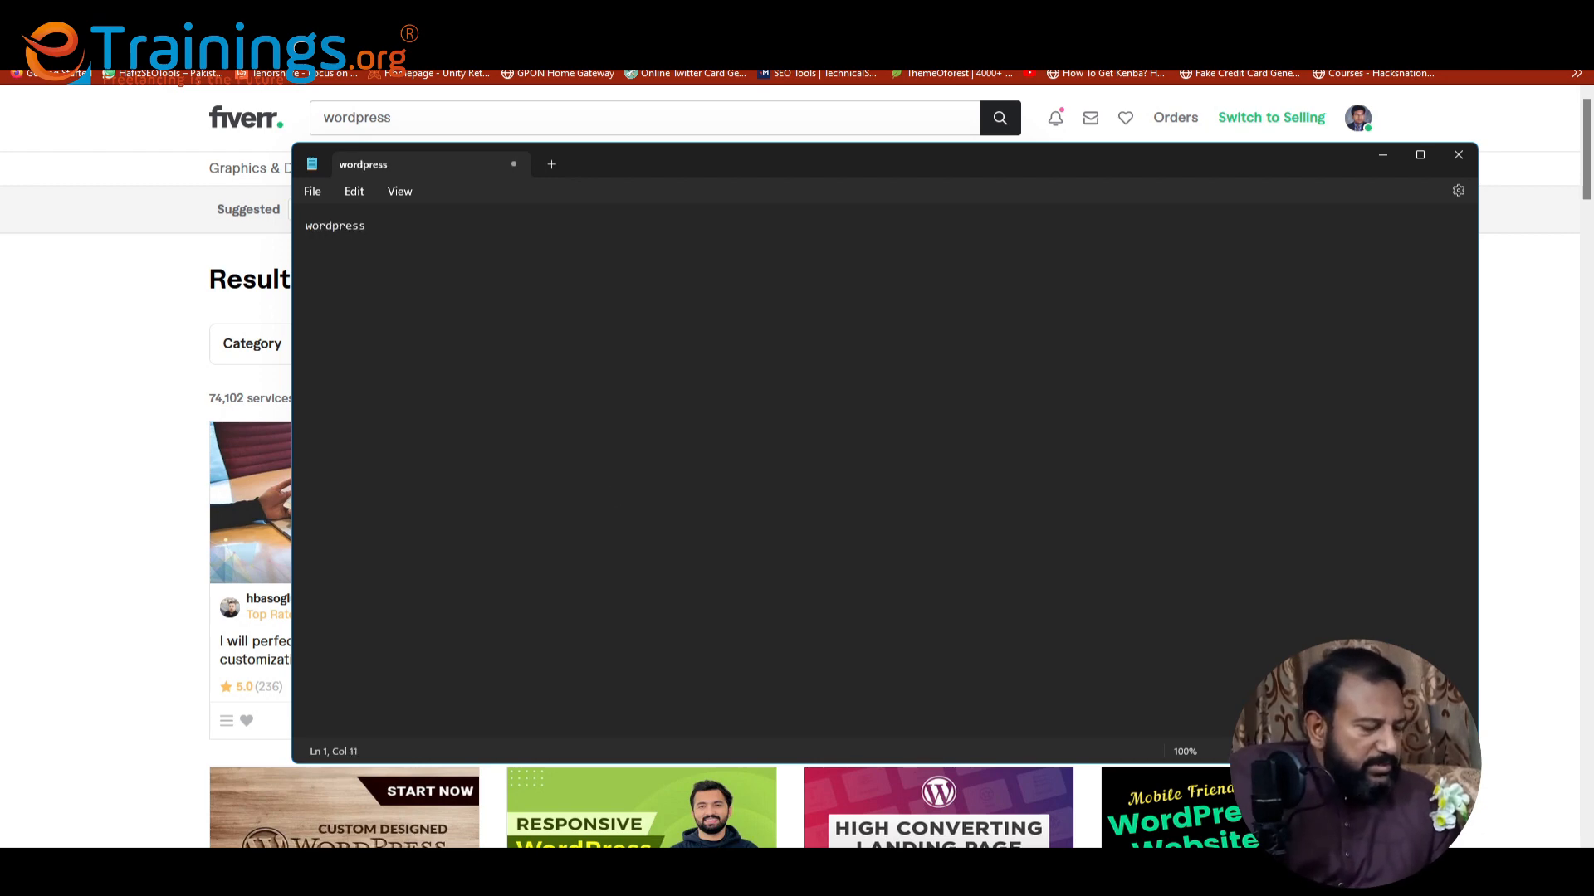
text( |)
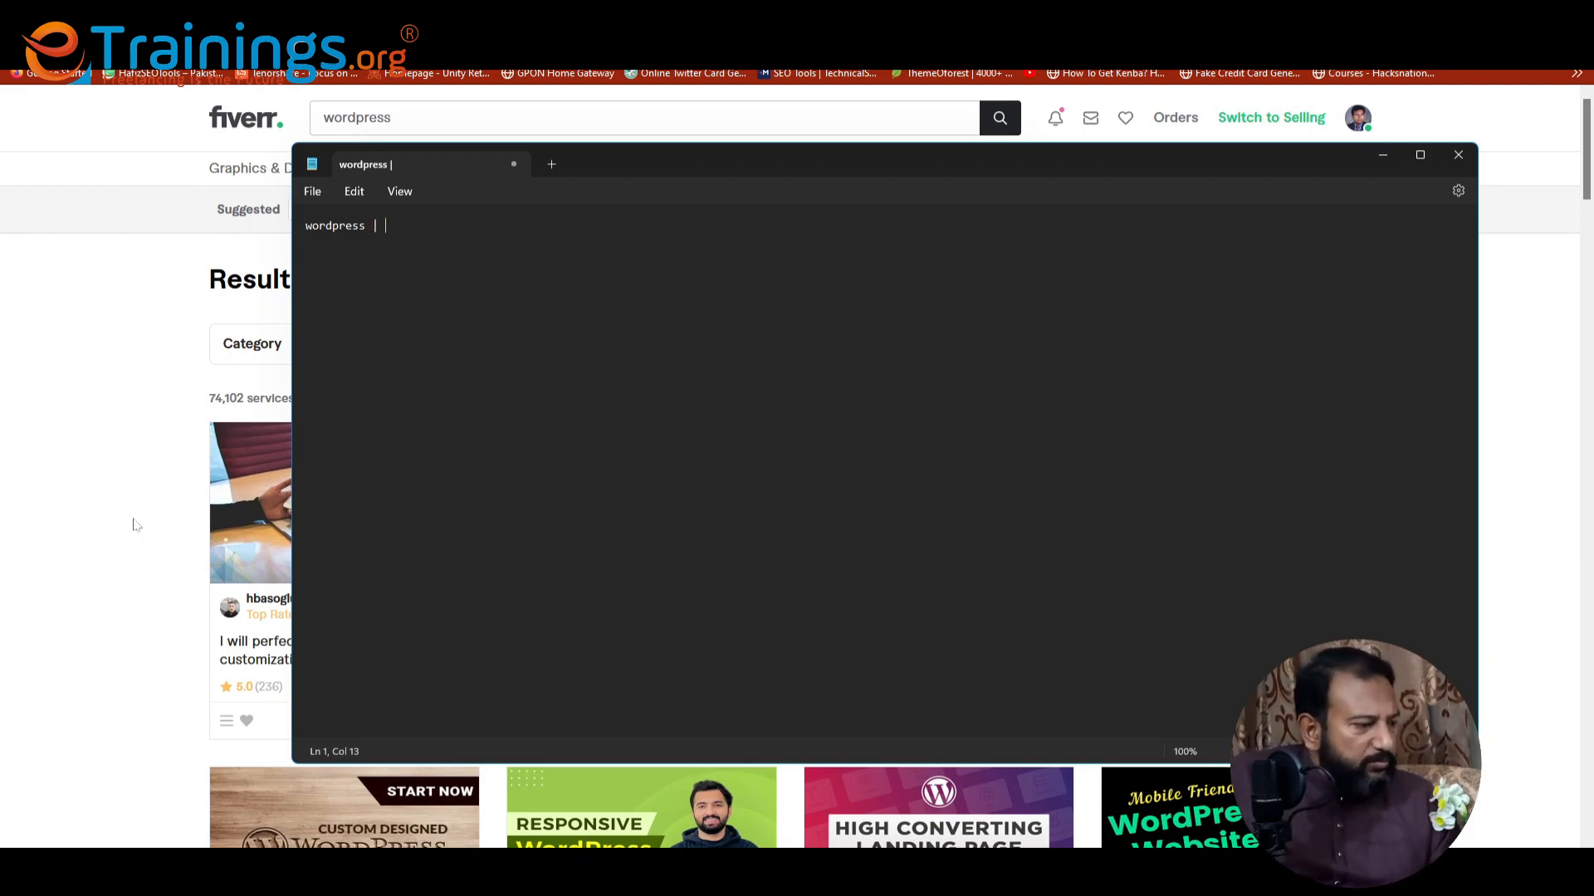
text( 74)
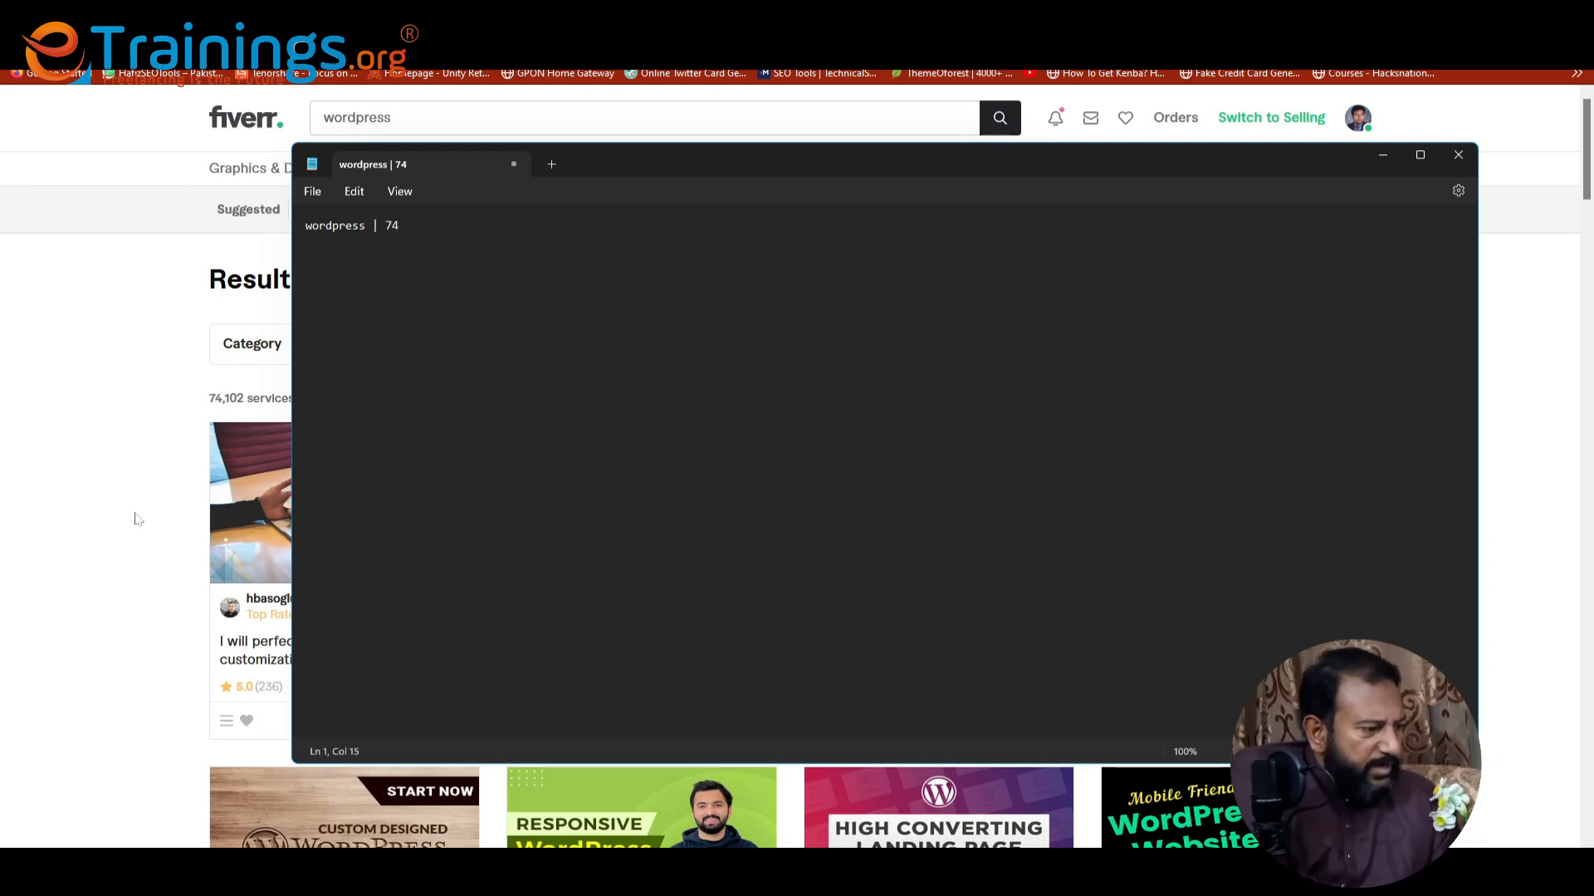
text(,102)
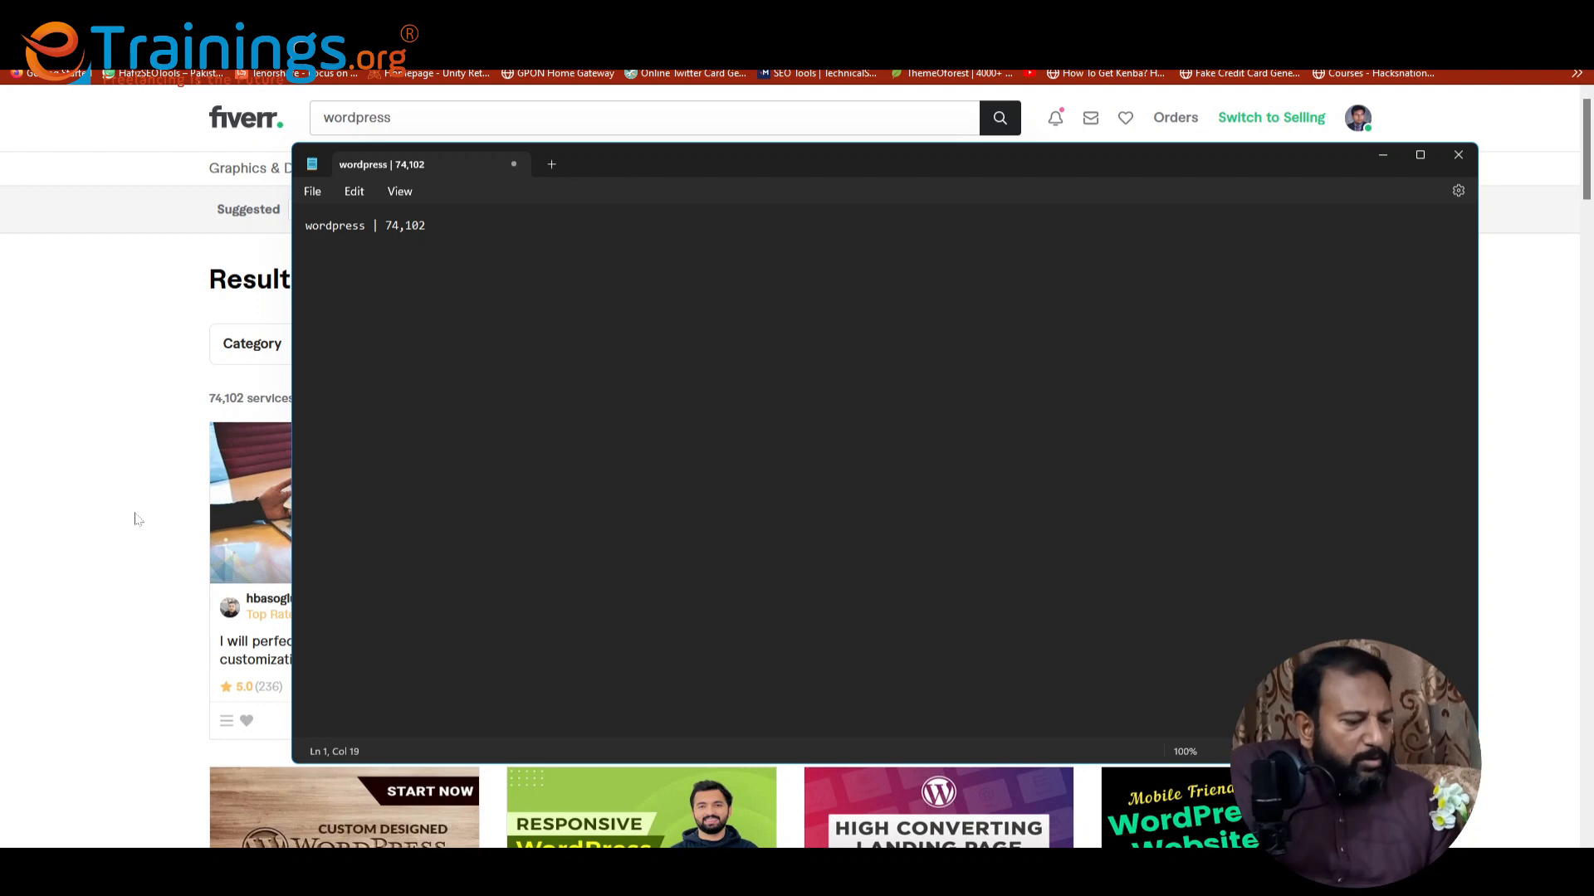
key(Return)
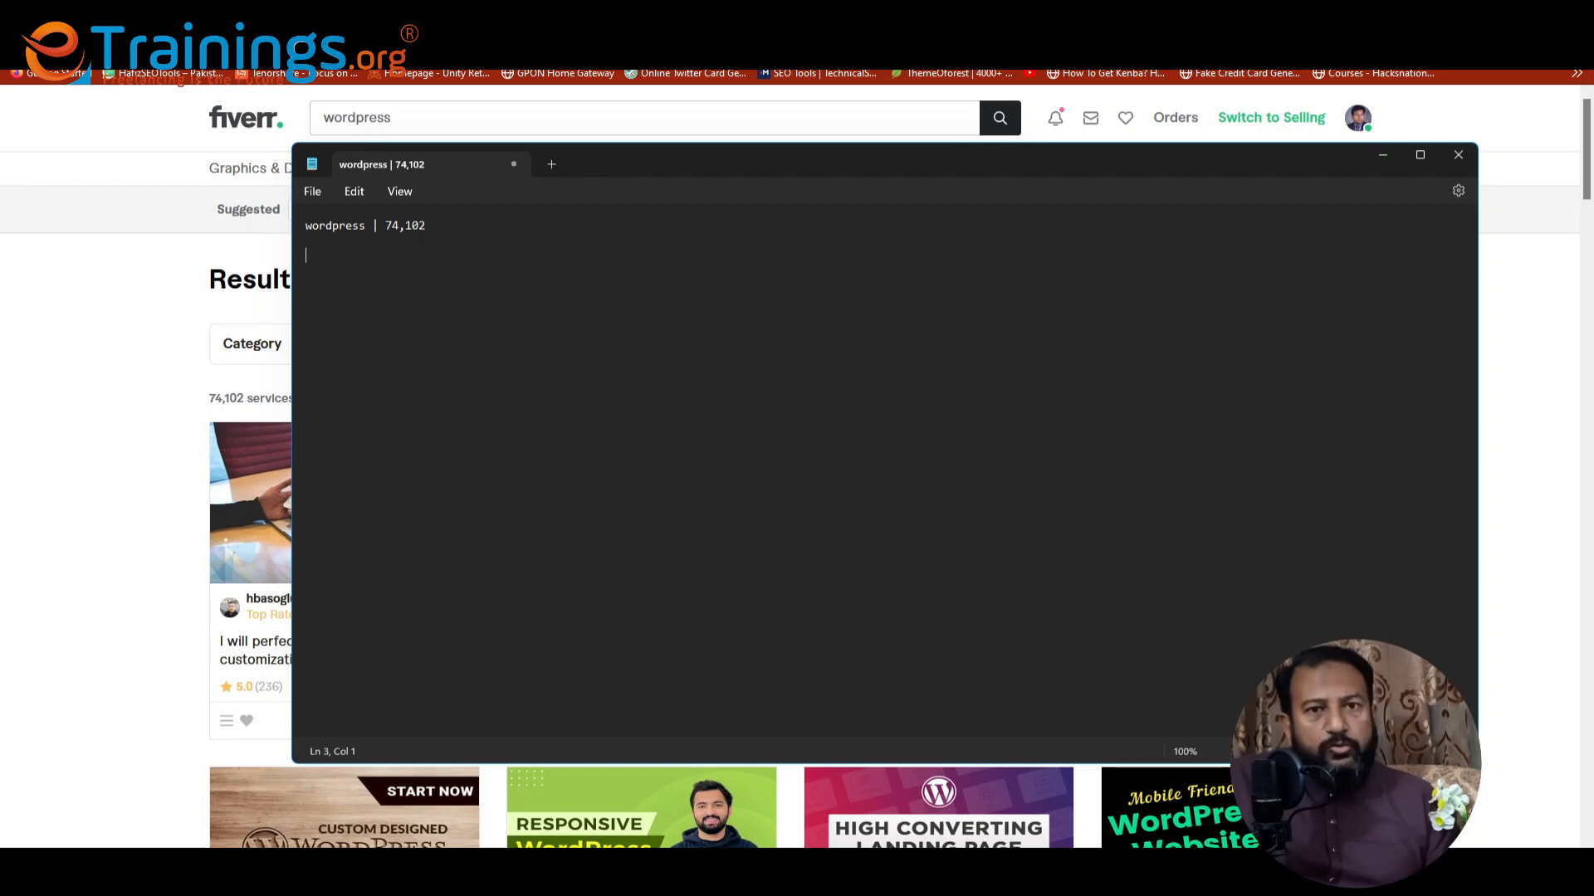
Switch back to Fiverr and search for the suggested term "wordpress website design".
click(81, 334)
click(402, 118)
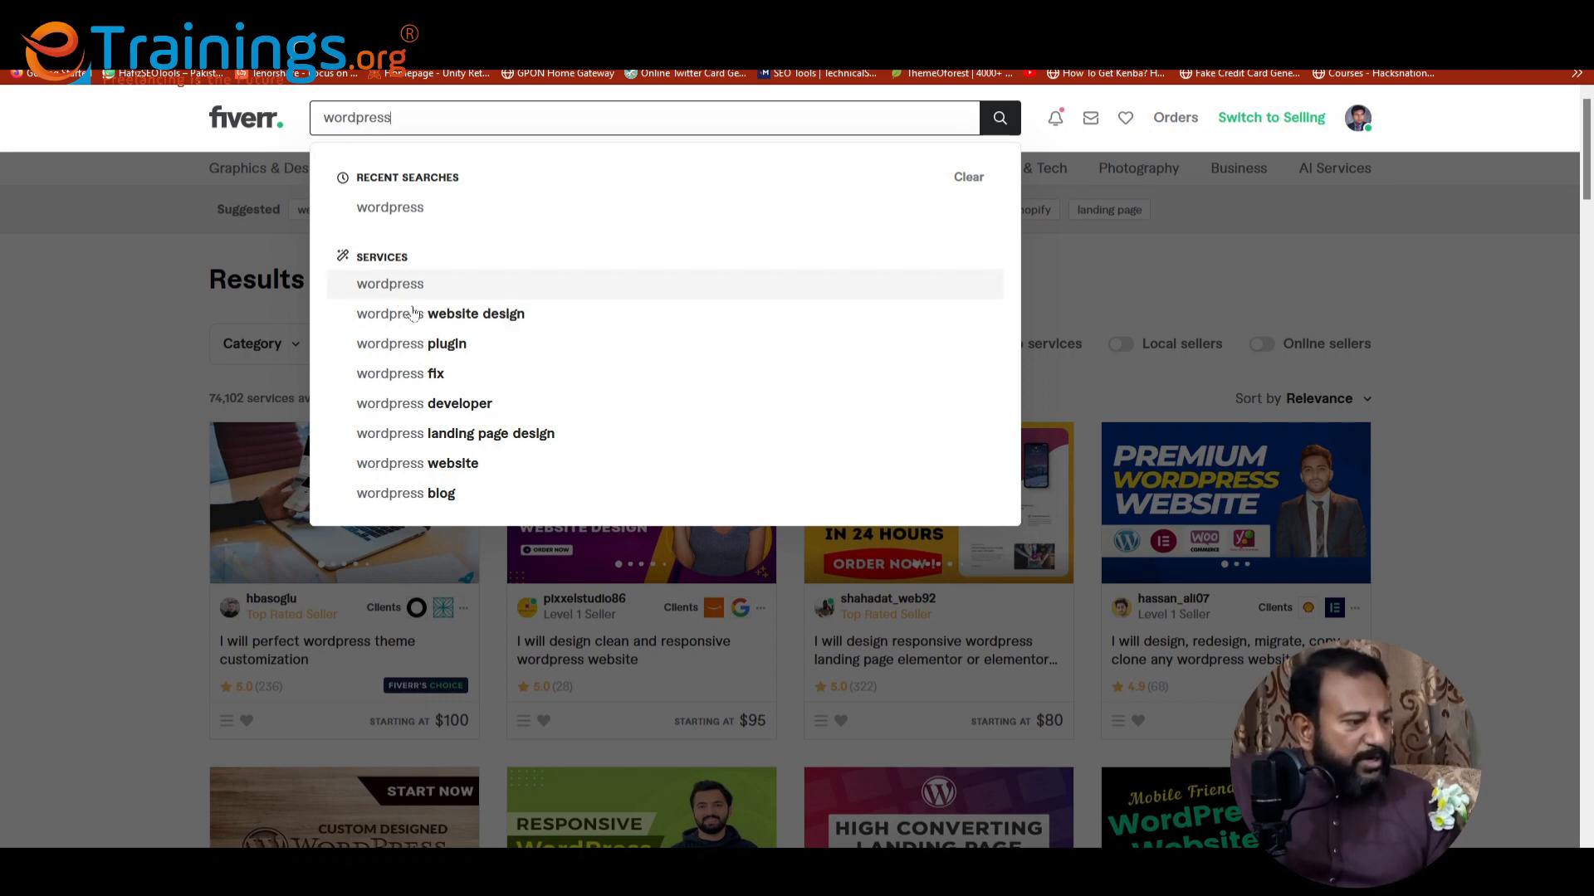
click(421, 315)
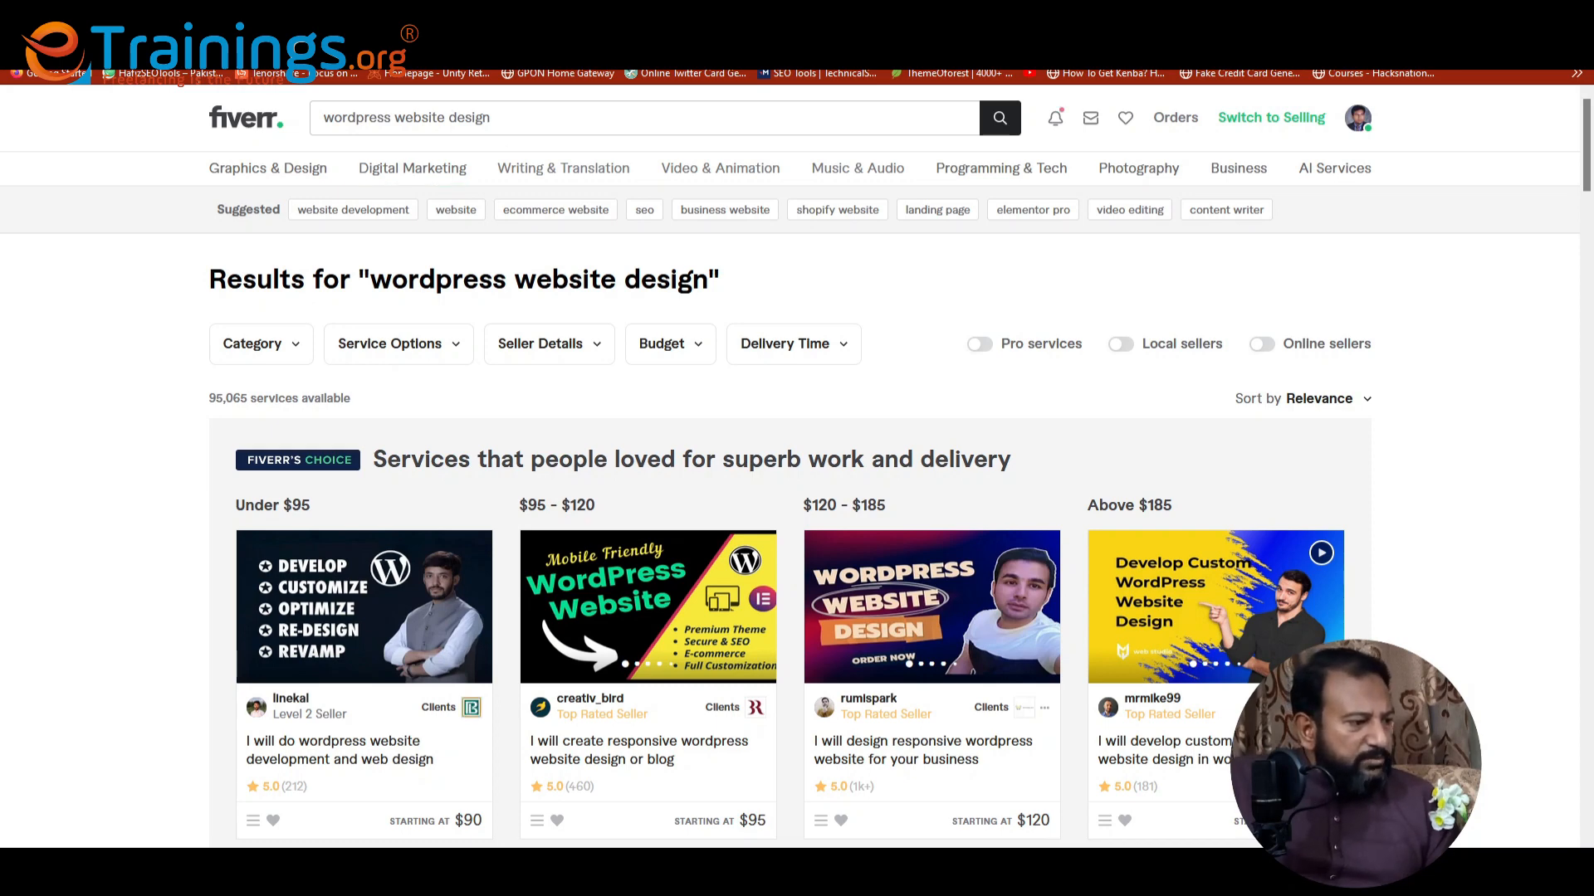
Copy the search term into the Notepad list and complete the entry as "wordpress website design | 95,065".
drag(516, 118, 292, 111)
key(ctrl+c)
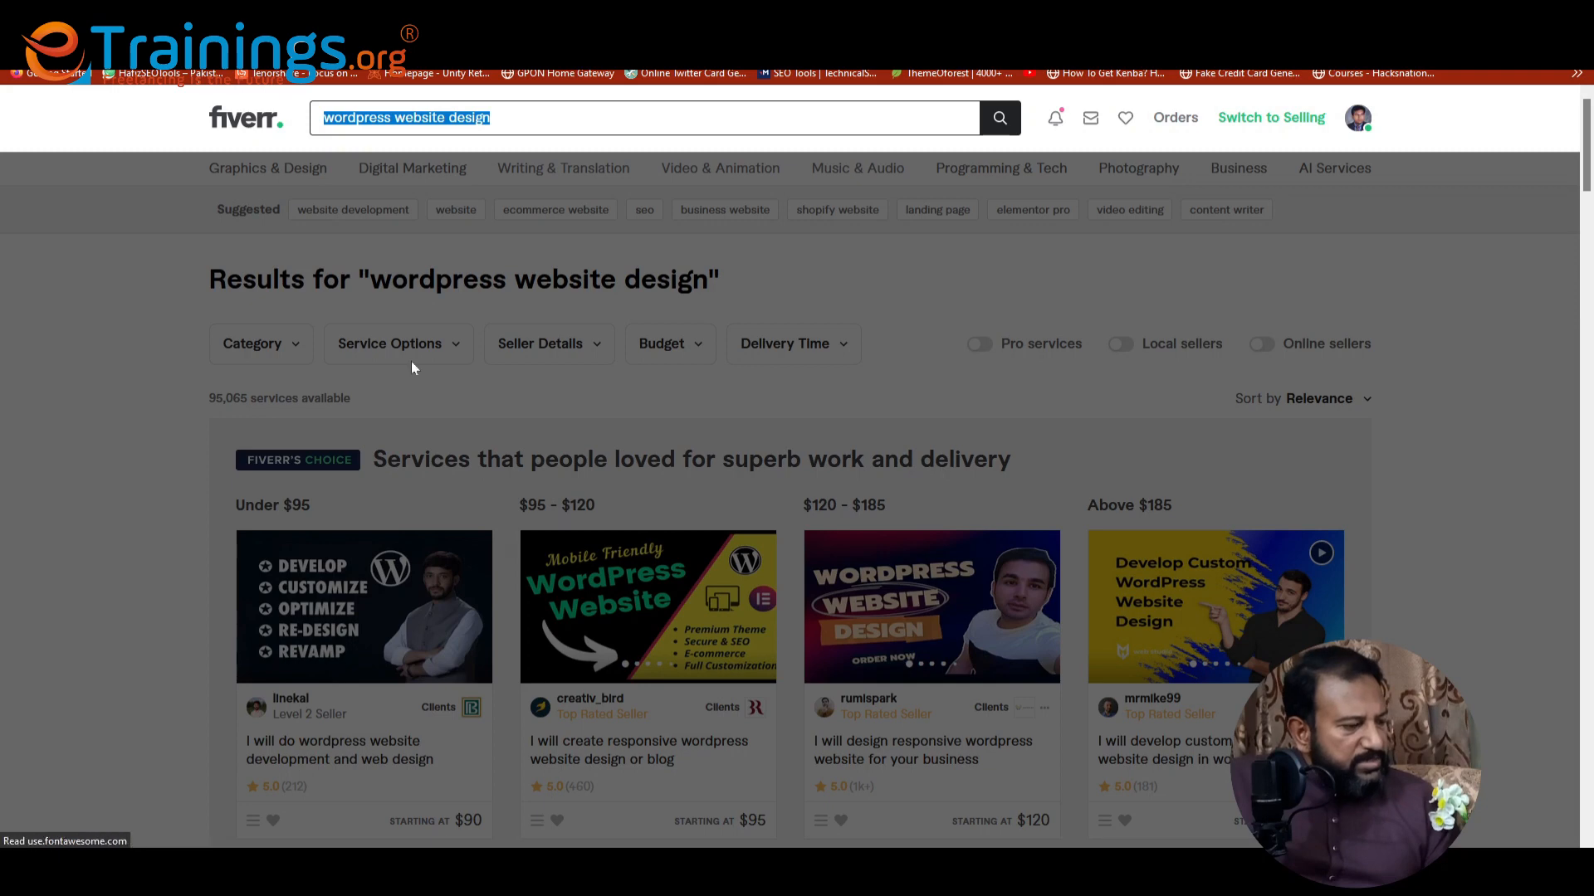
key(alt+Tab)
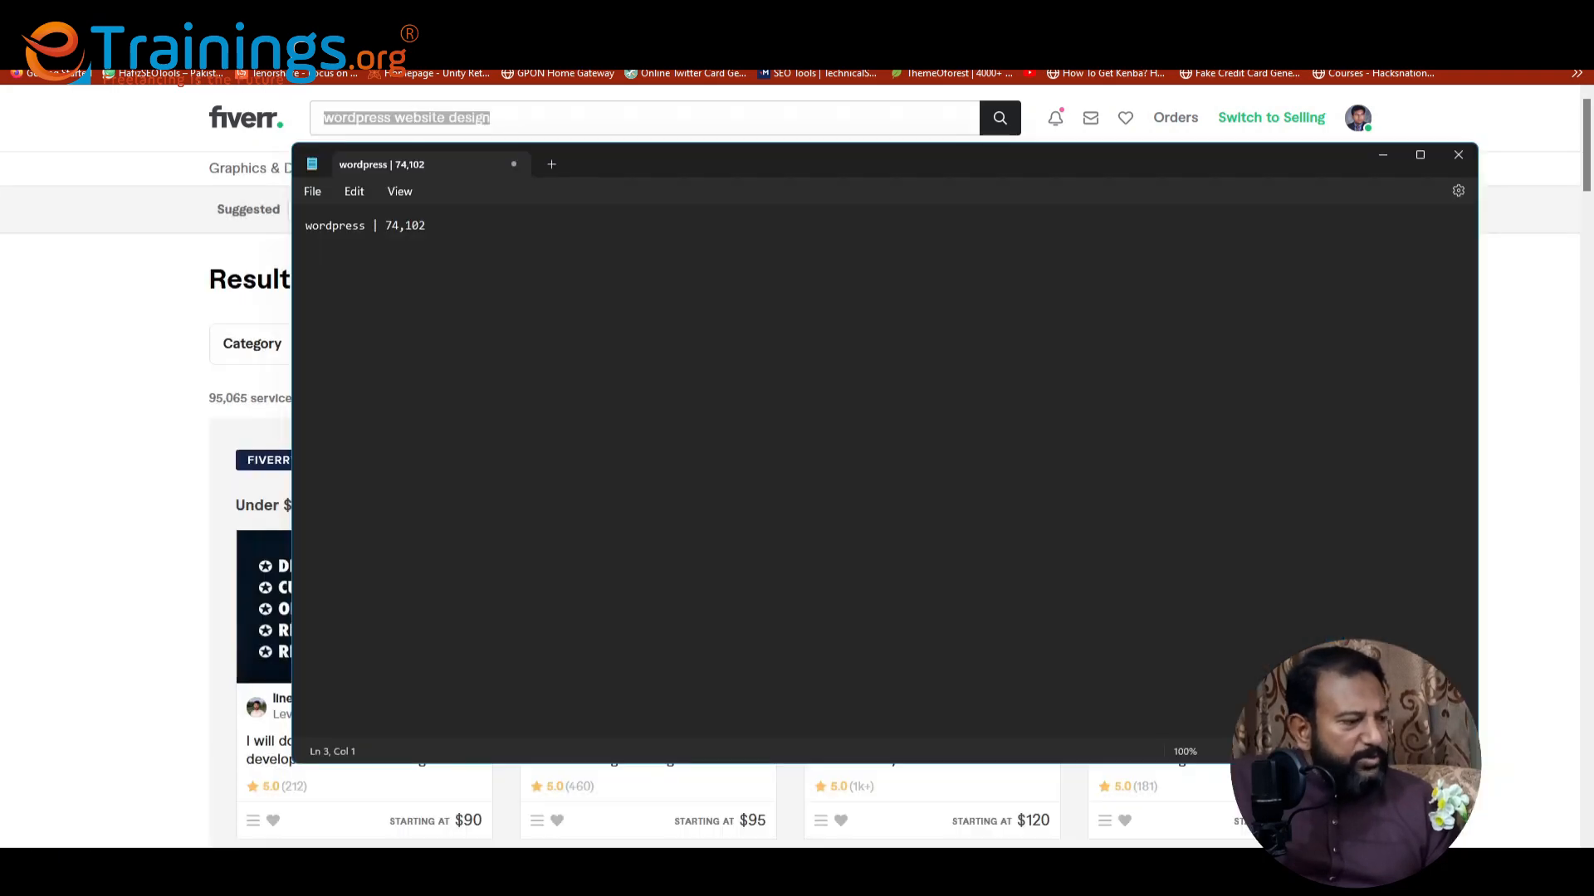
key(ctrl+v)
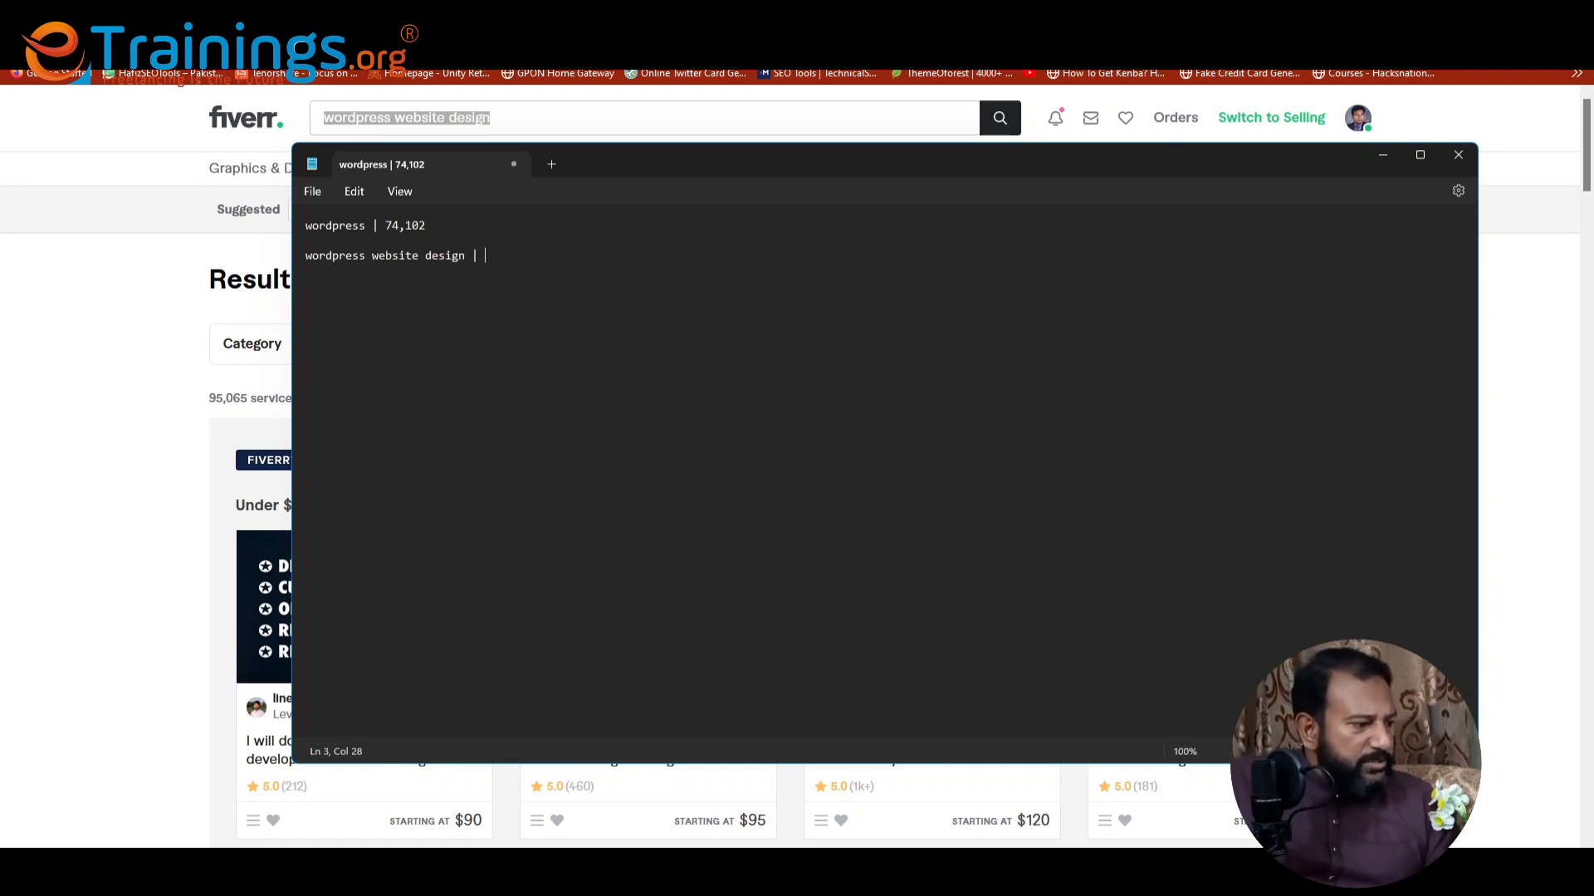
text(95)
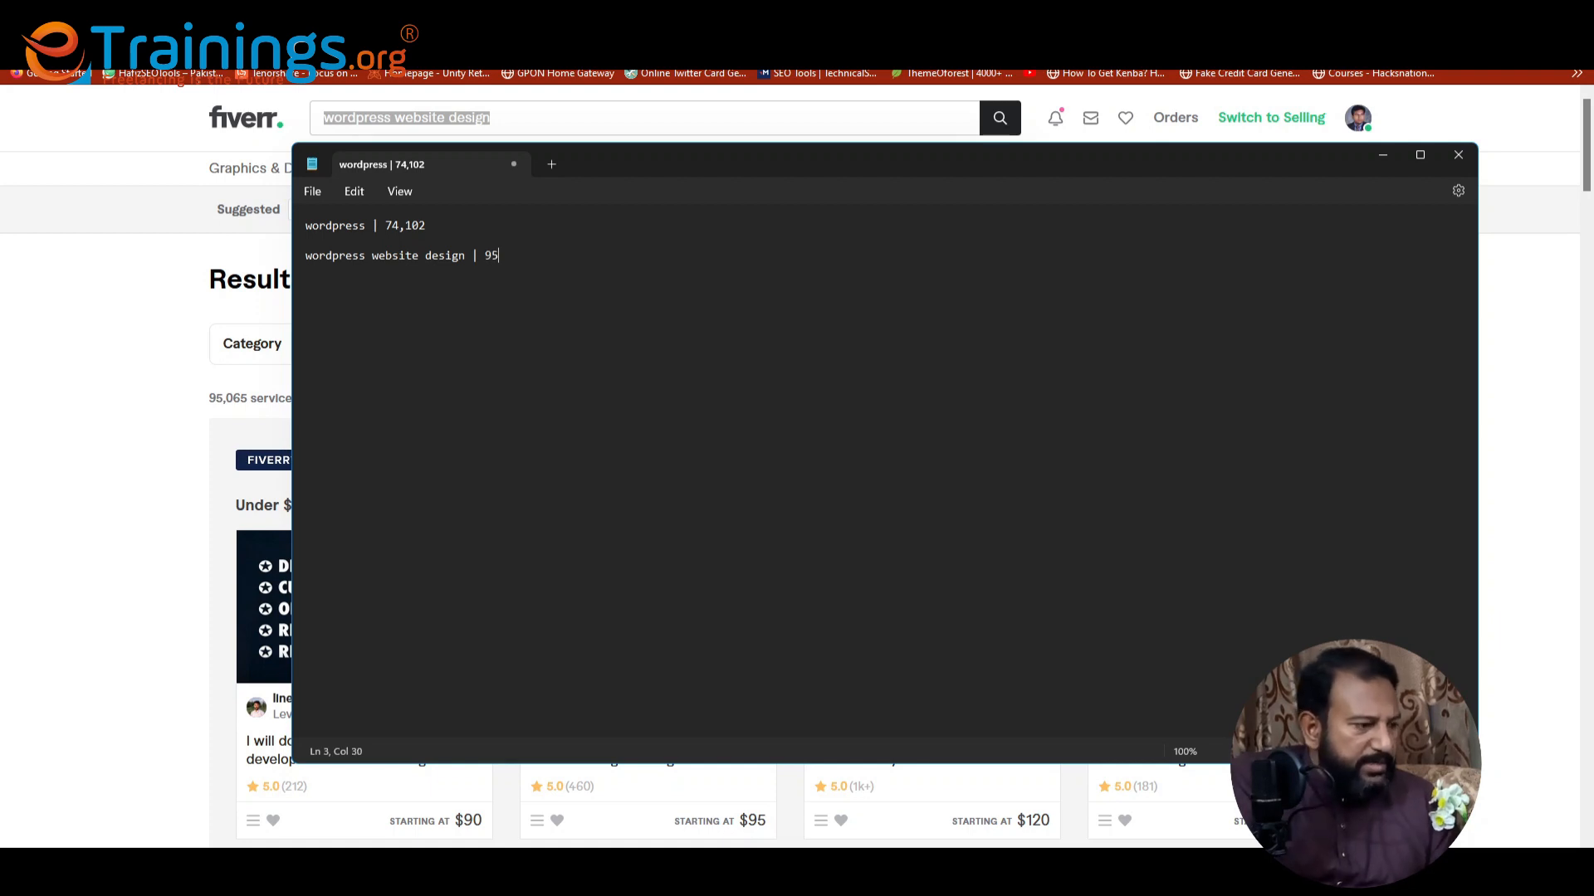
text(,)
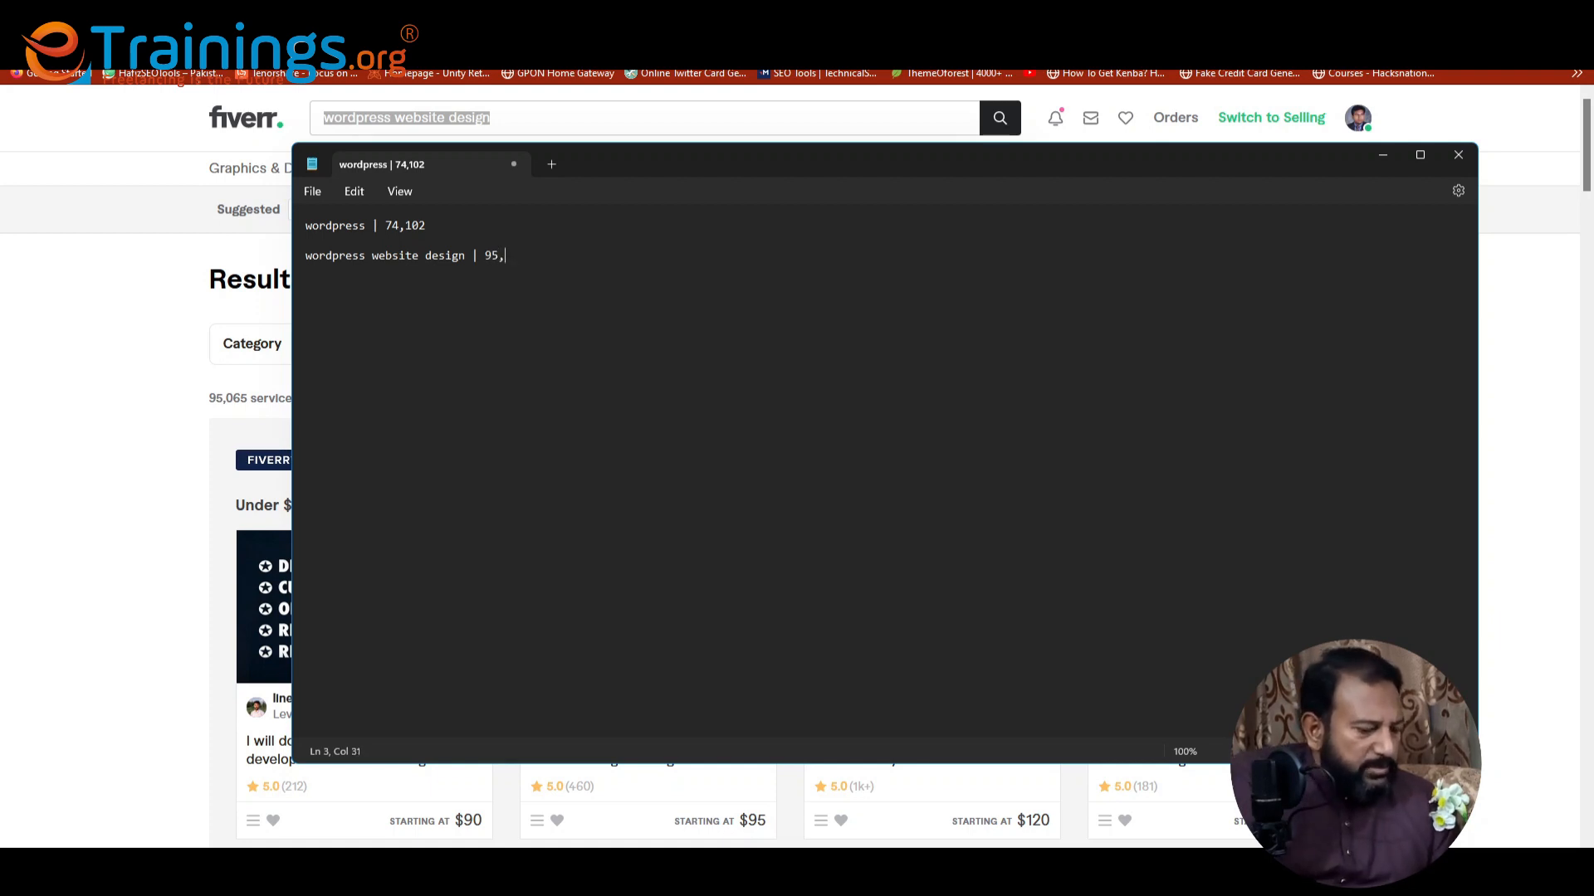
text(065)
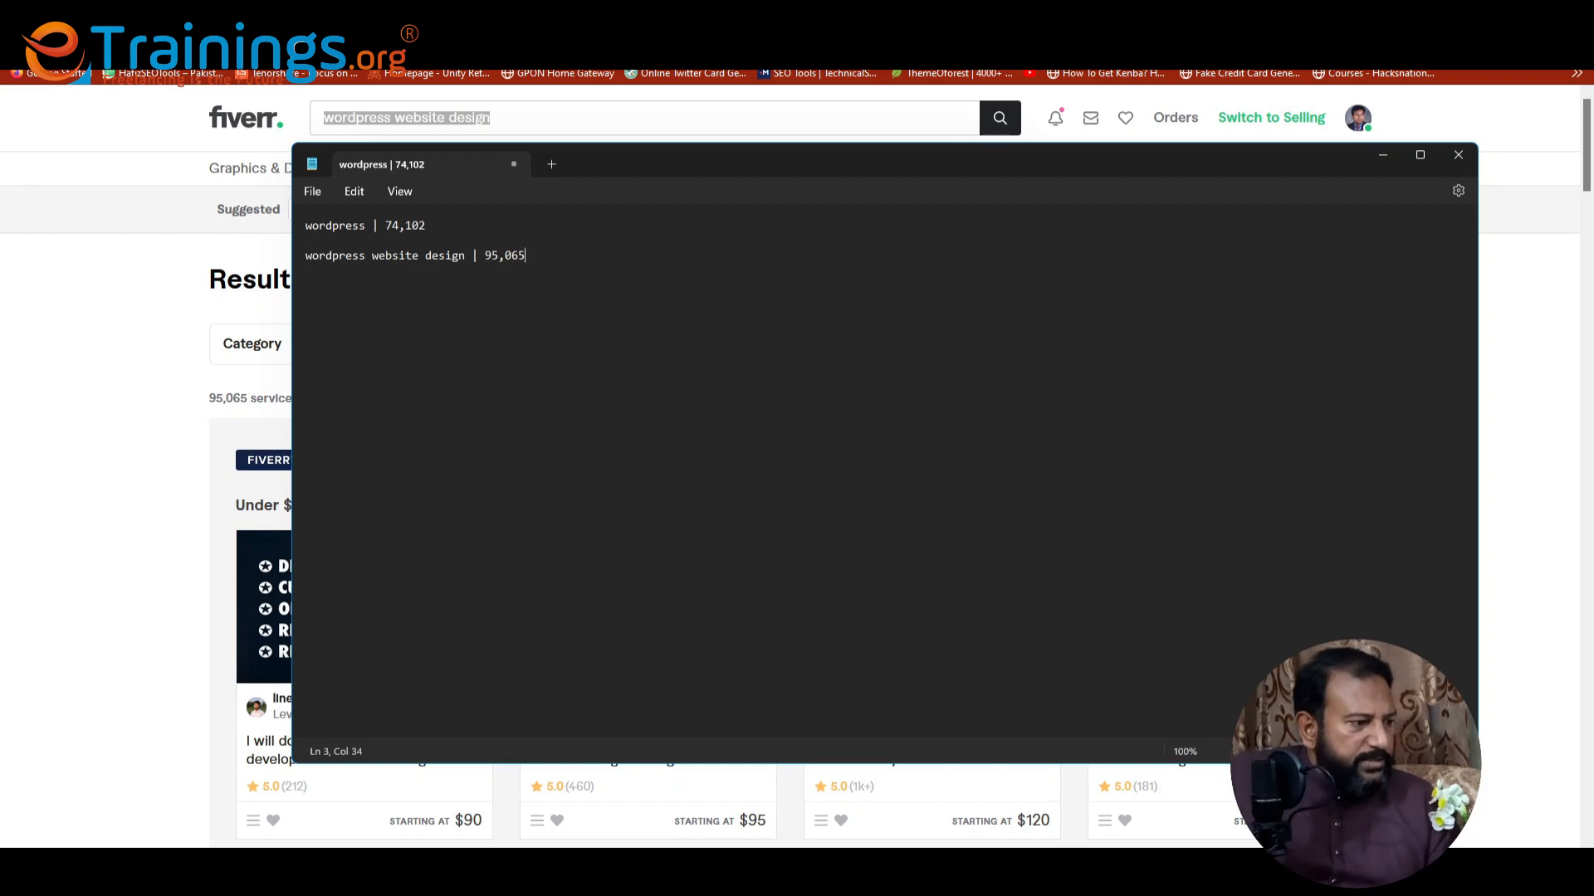
Return to Fiverr, search for the suggested term "wordpress website design and development" and check its number of available services.
click(196, 401)
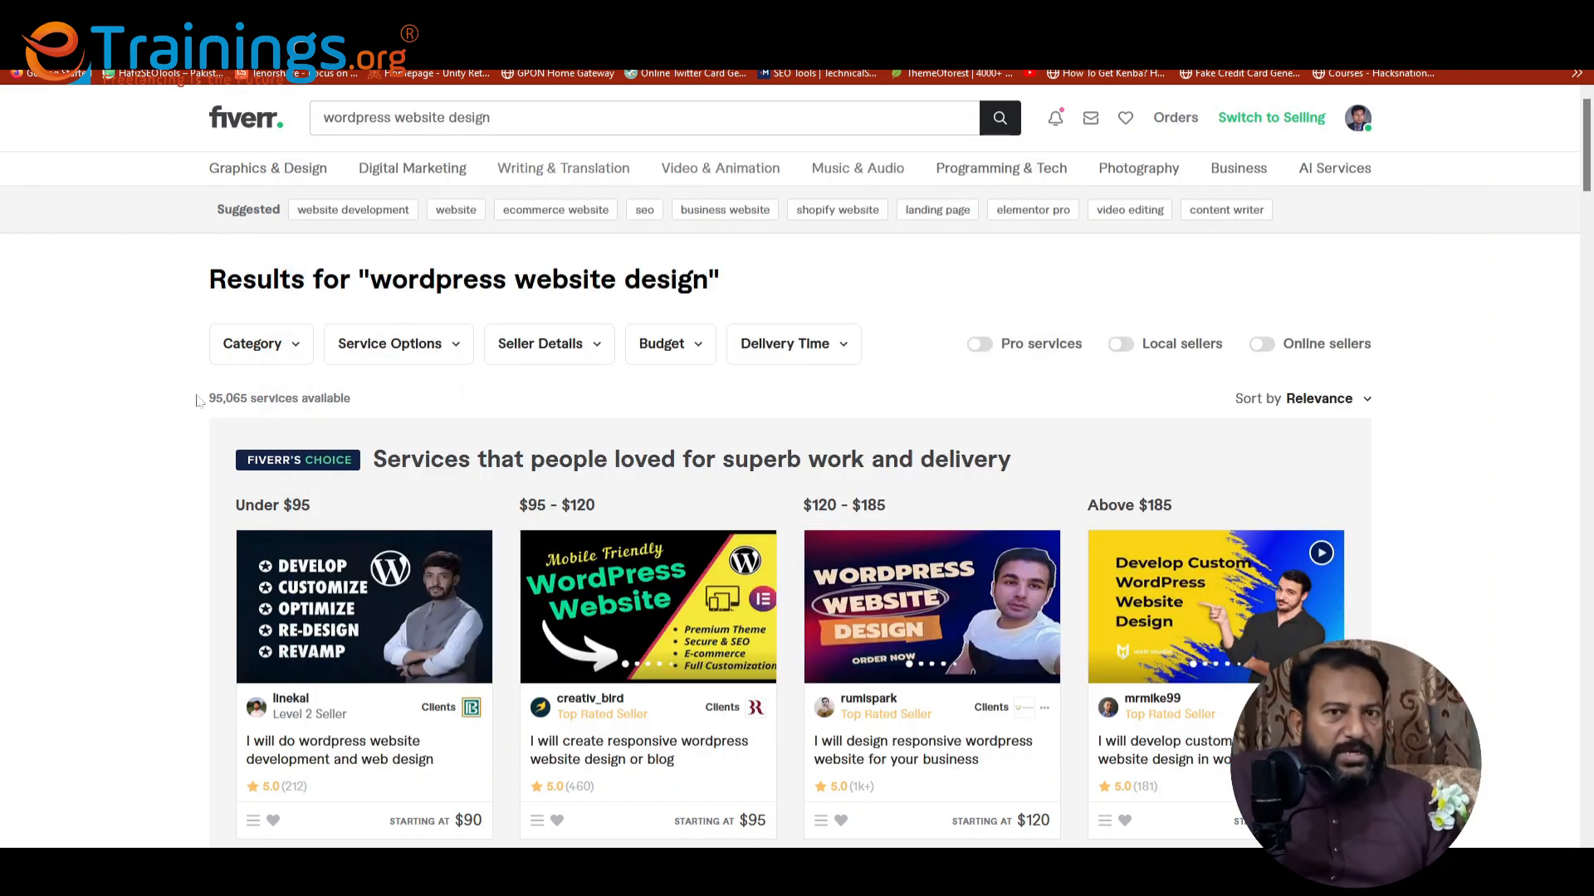
click(493, 120)
key(ctrl+a)
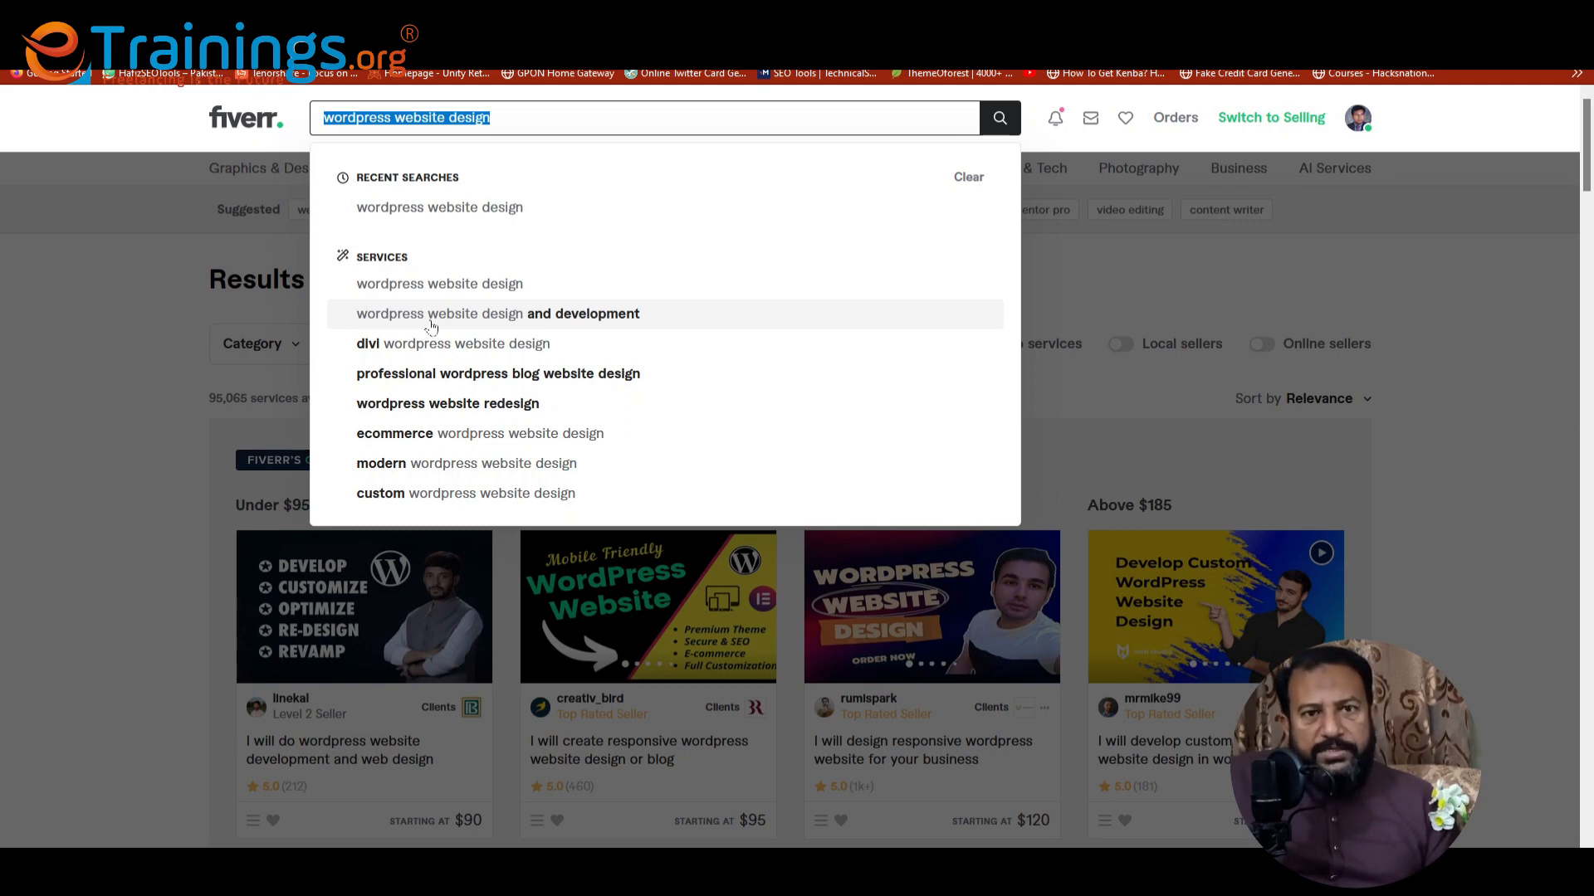
click(431, 326)
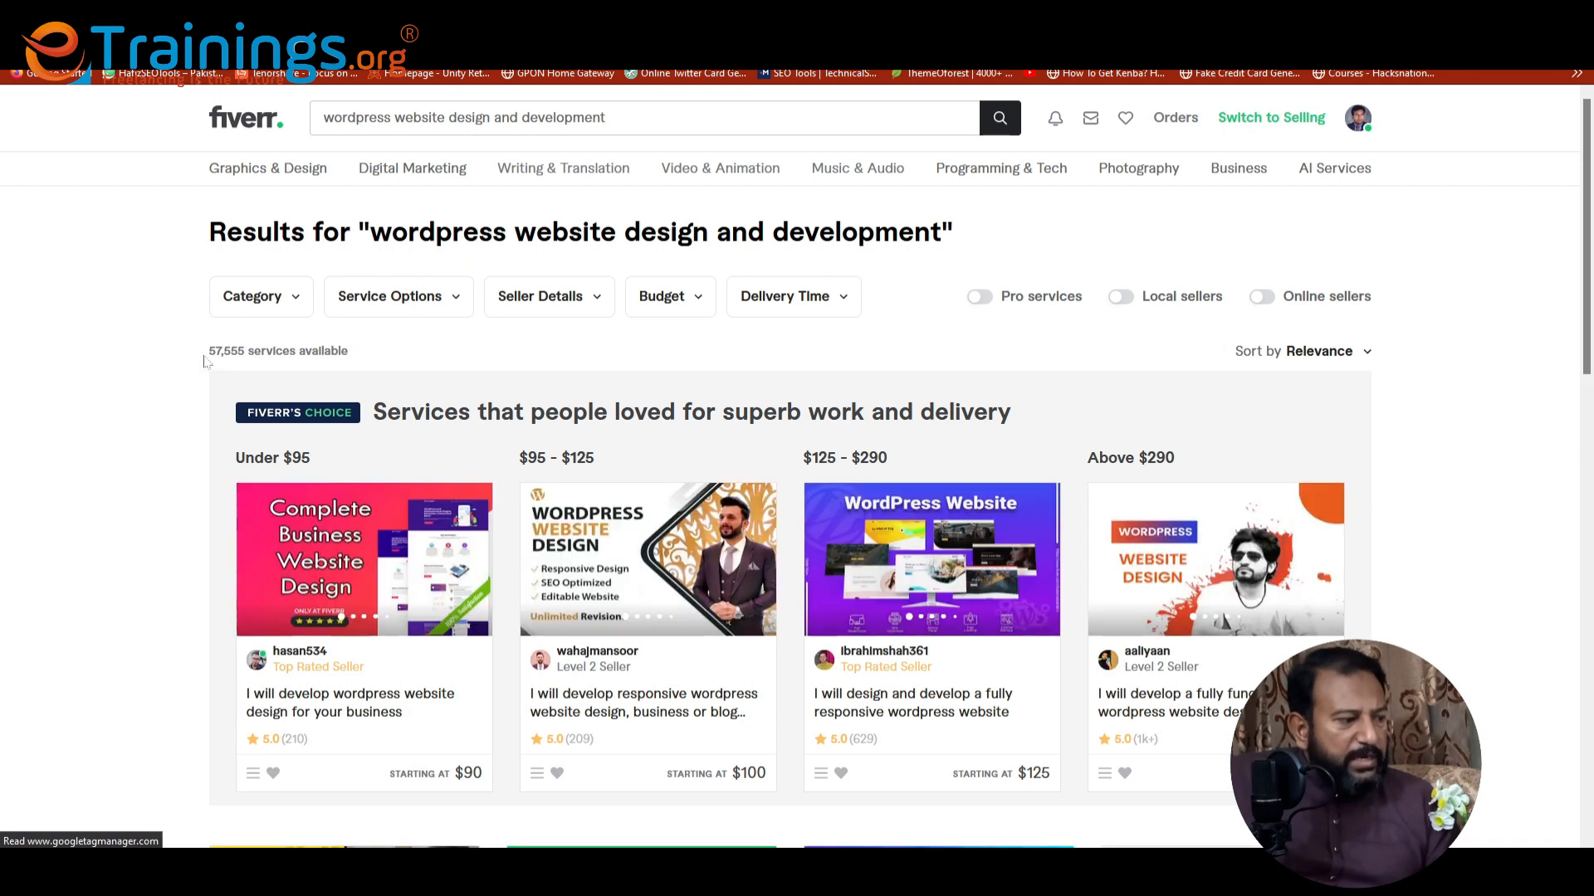
drag(224, 352, 248, 351)
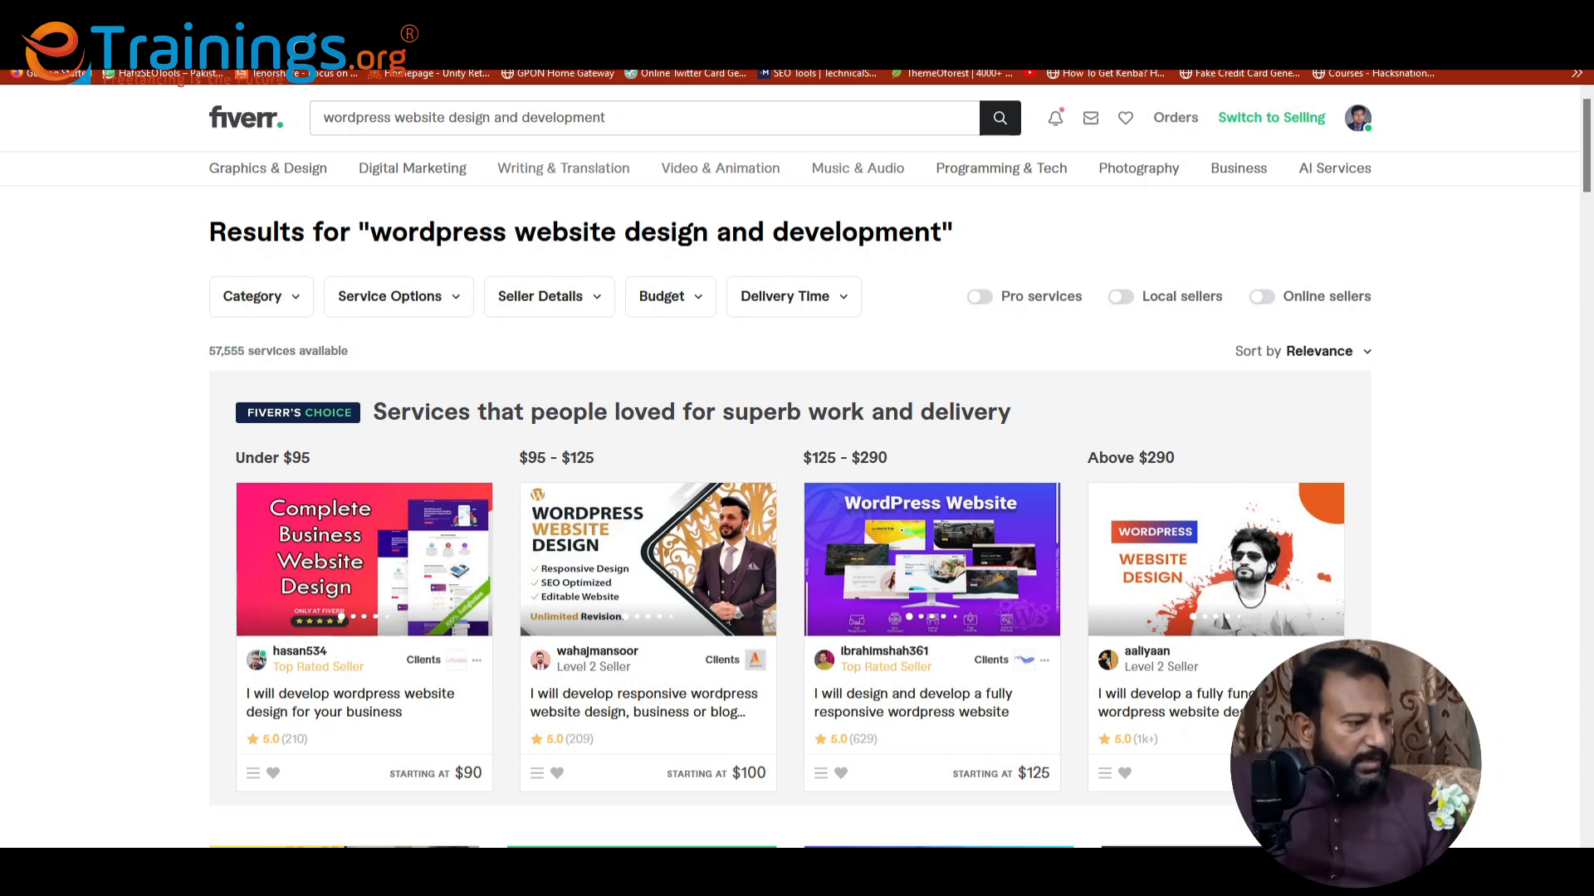
Copy the search term from the Fiverr results into the Notepad list and complete the entry as "wordpress website design and development |57,555".
drag(369, 232, 941, 232)
key(ctrl+c)
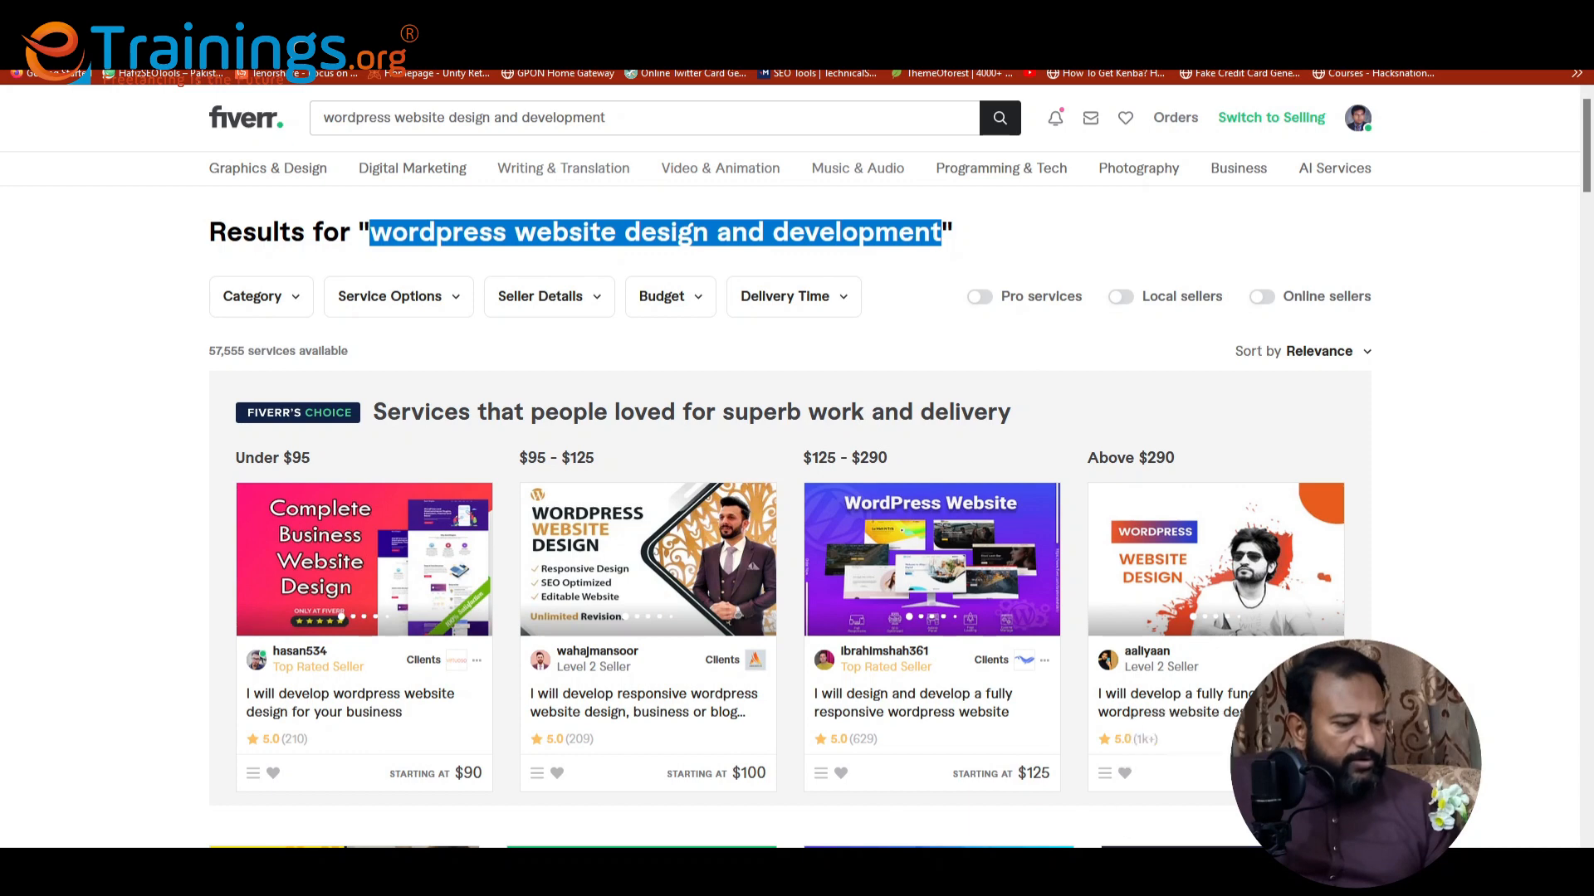
key(alt+Tab)
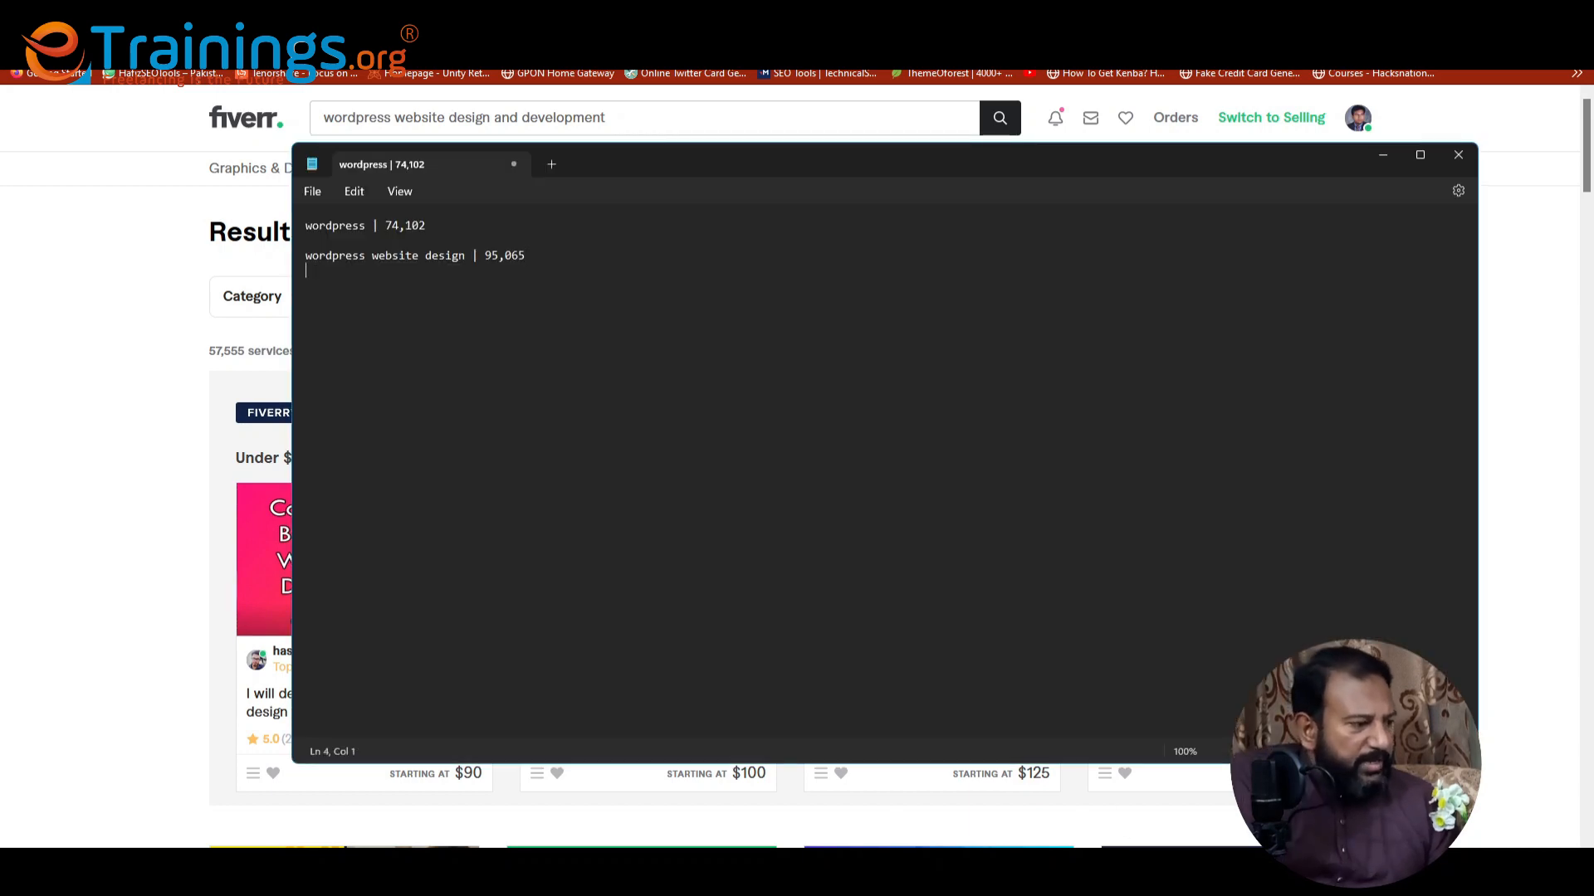
key(Return)
key(ctrl+v)
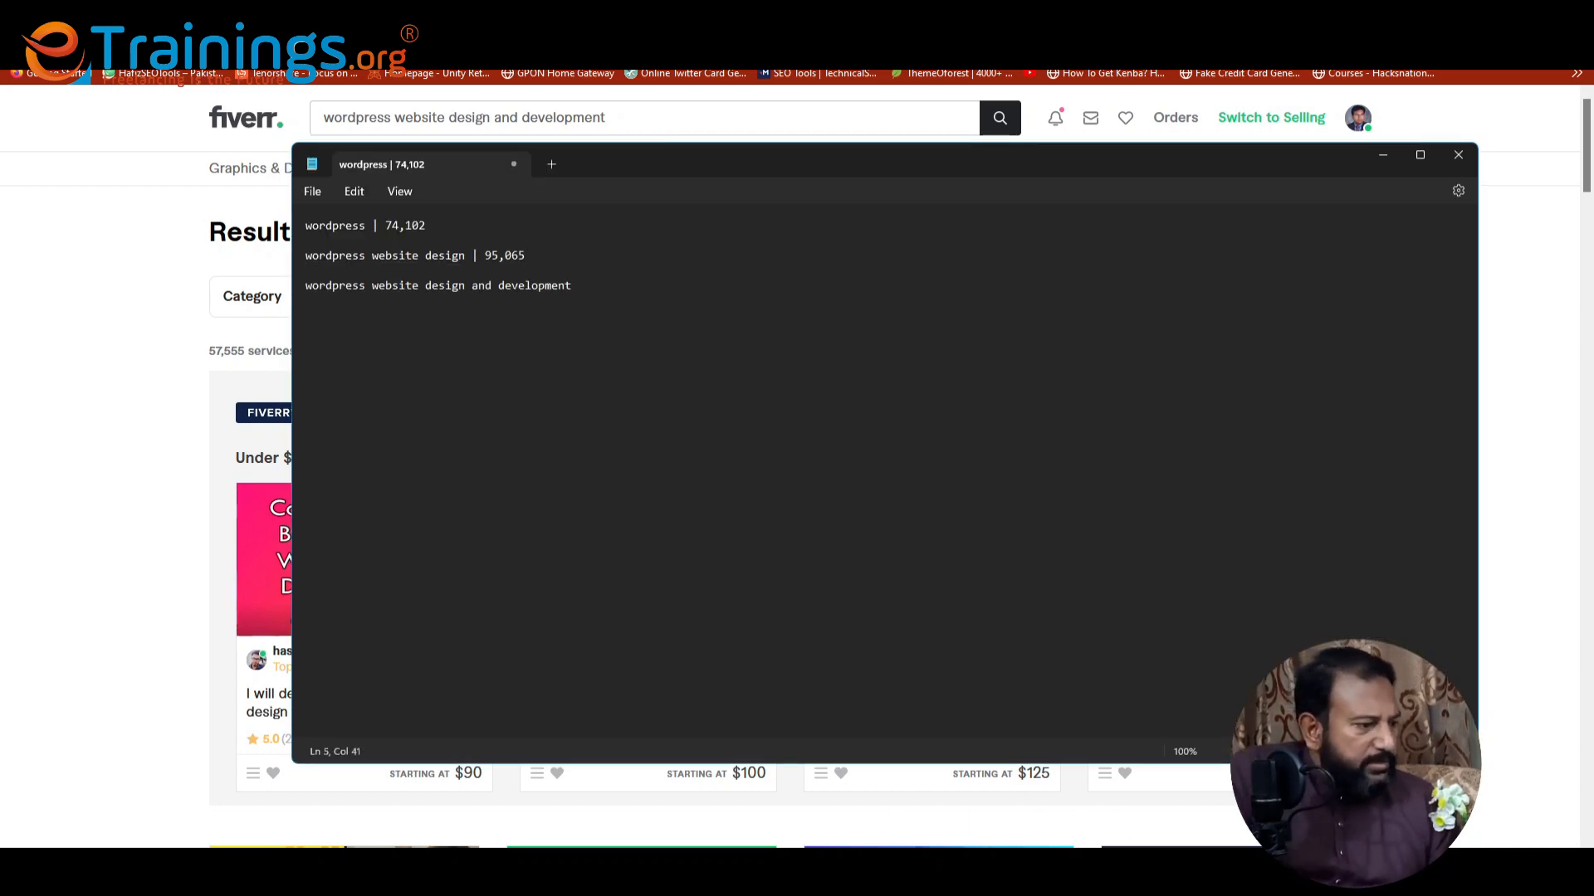
text(|)
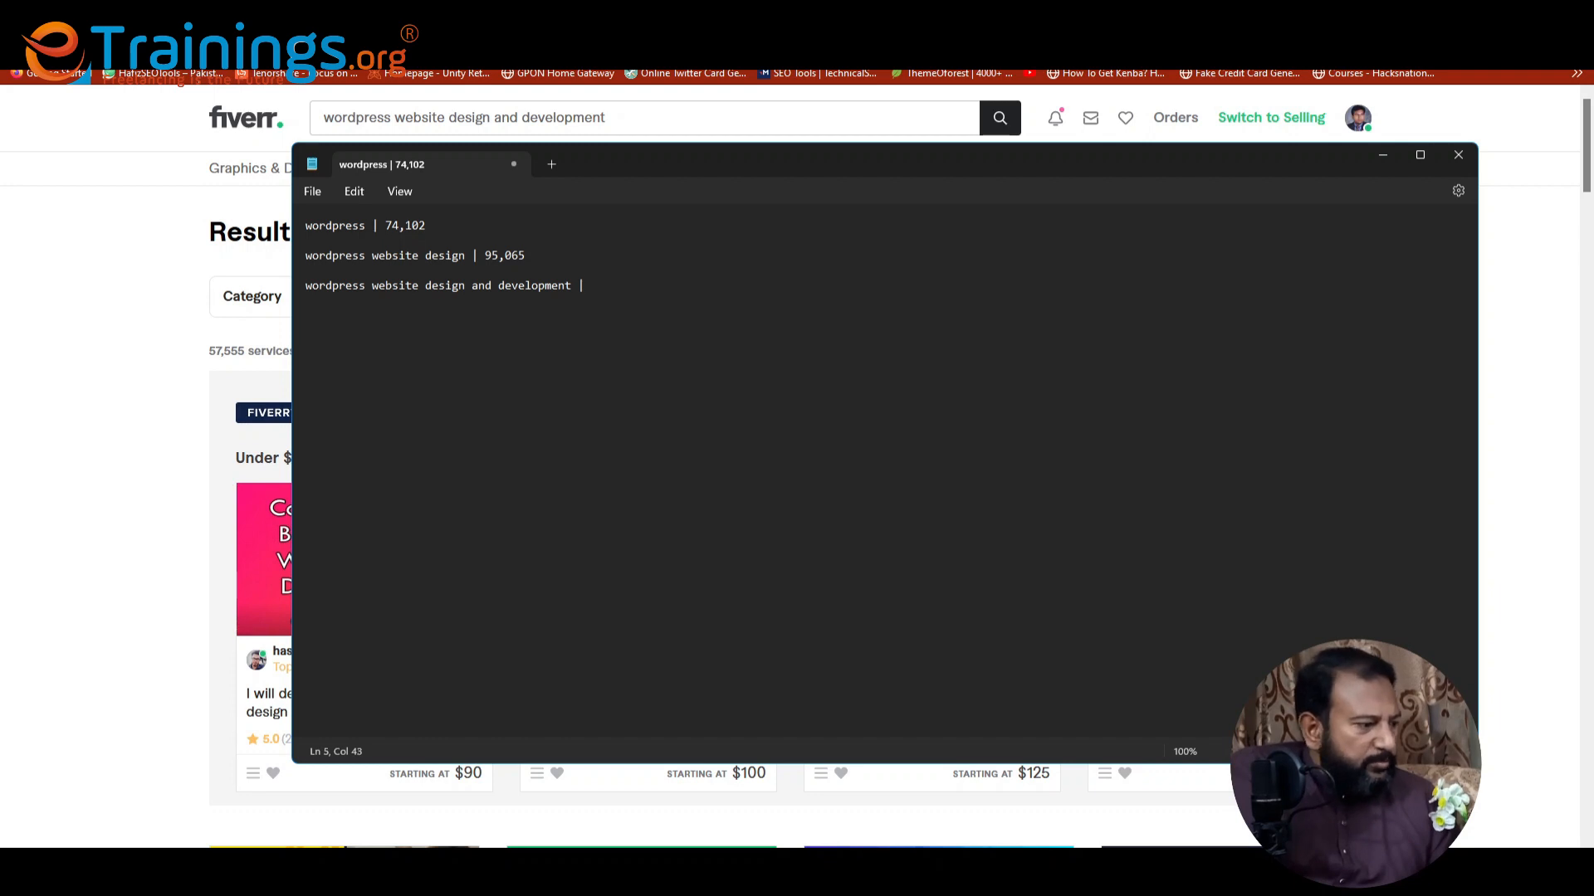
text(57)
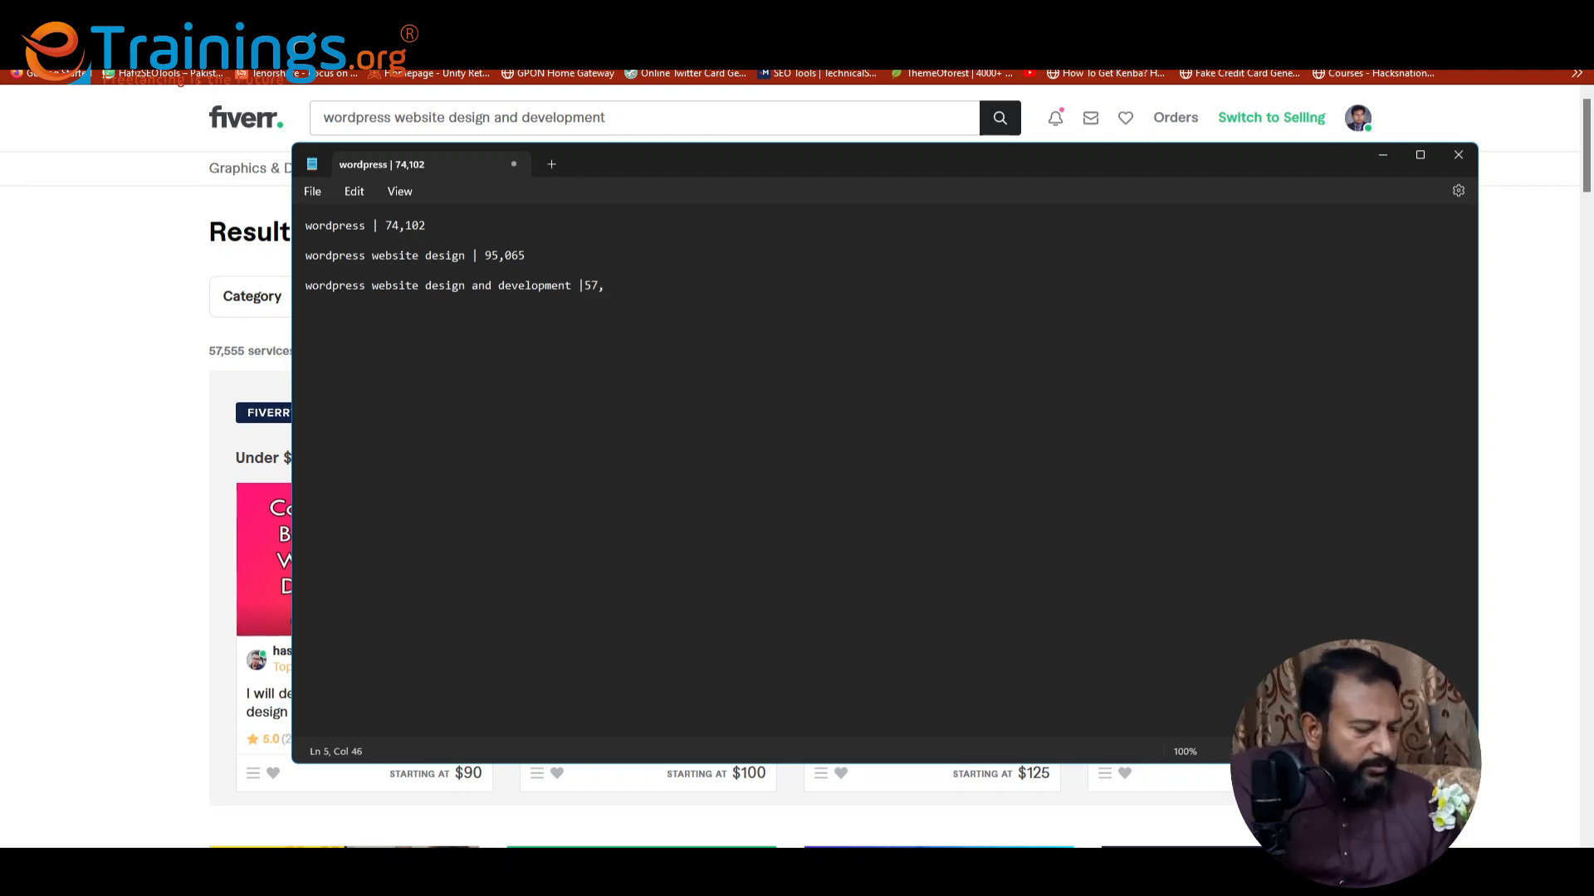
text(,555)
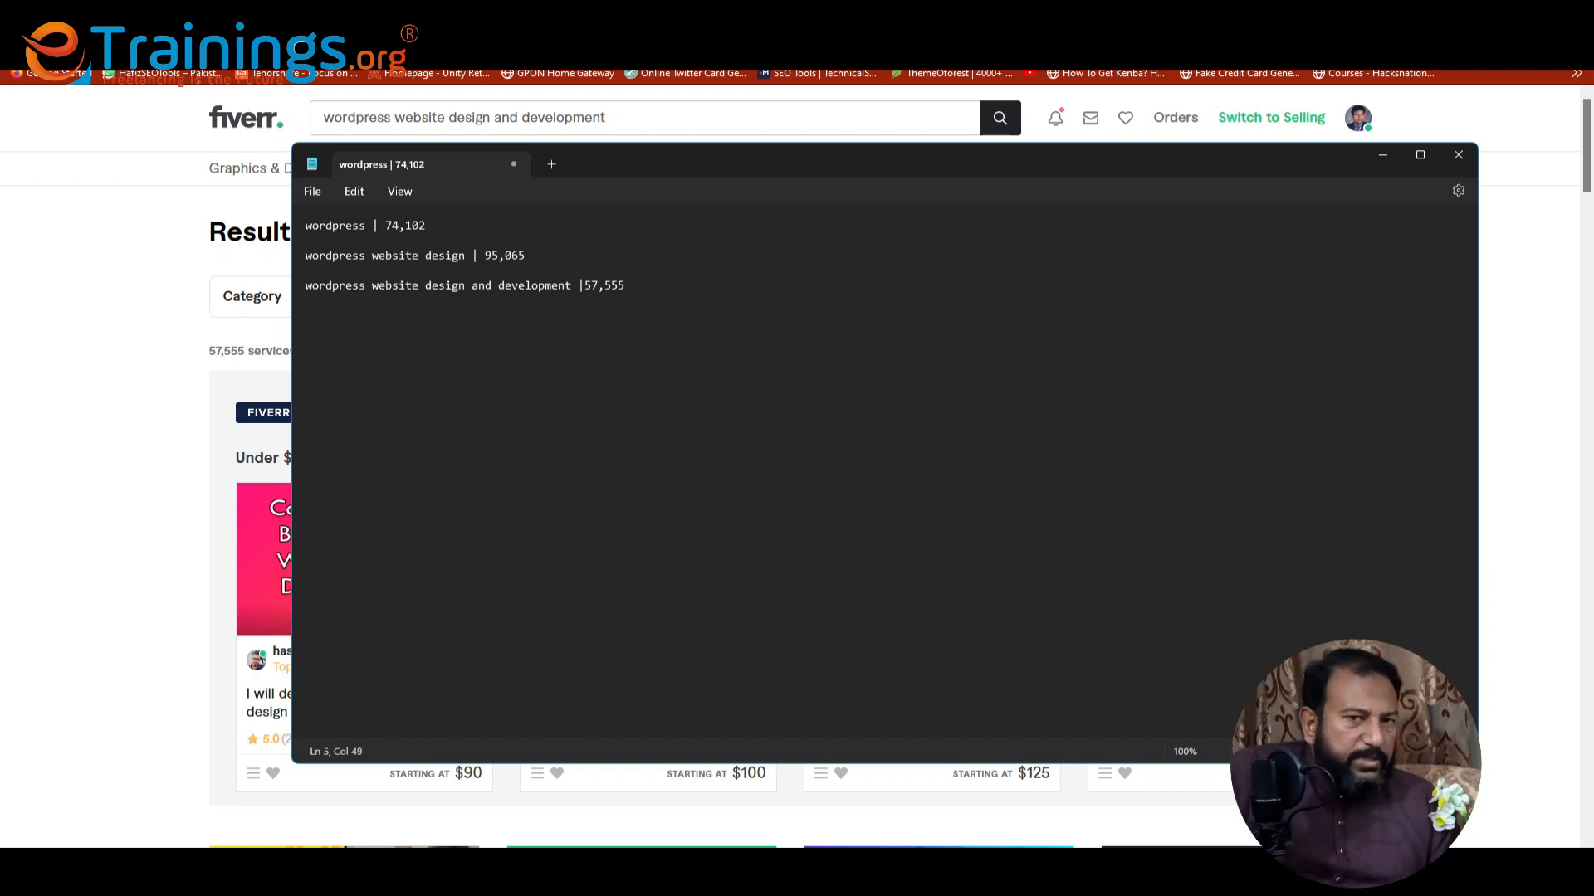
Return to Fiverr, search for the suggested term "wordpress developer" and check its number of available services.
click(178, 449)
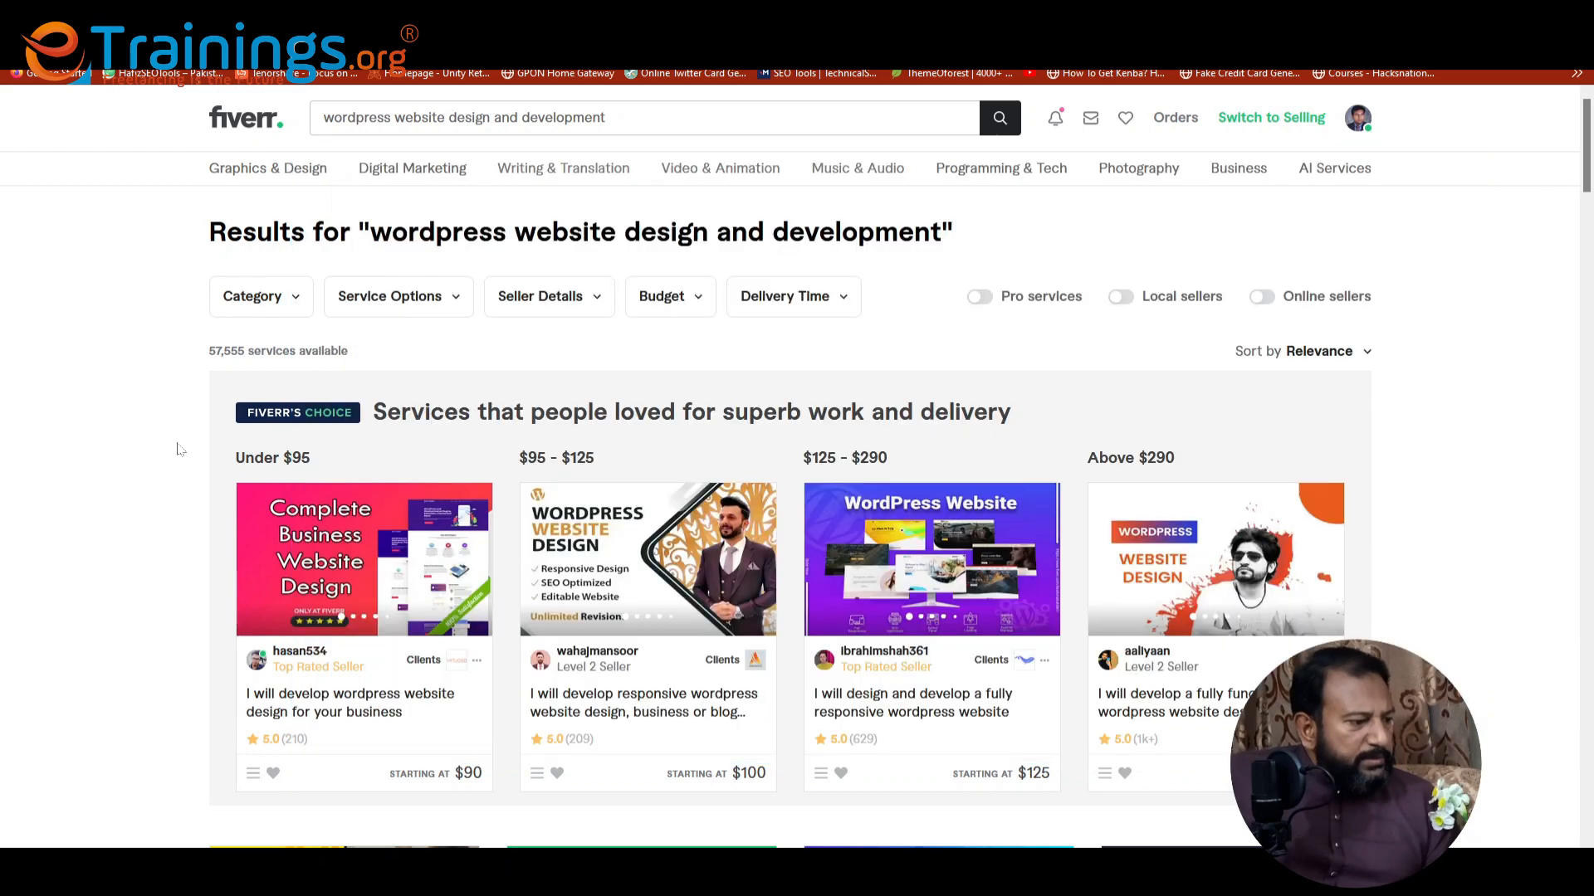
double_click(563, 118)
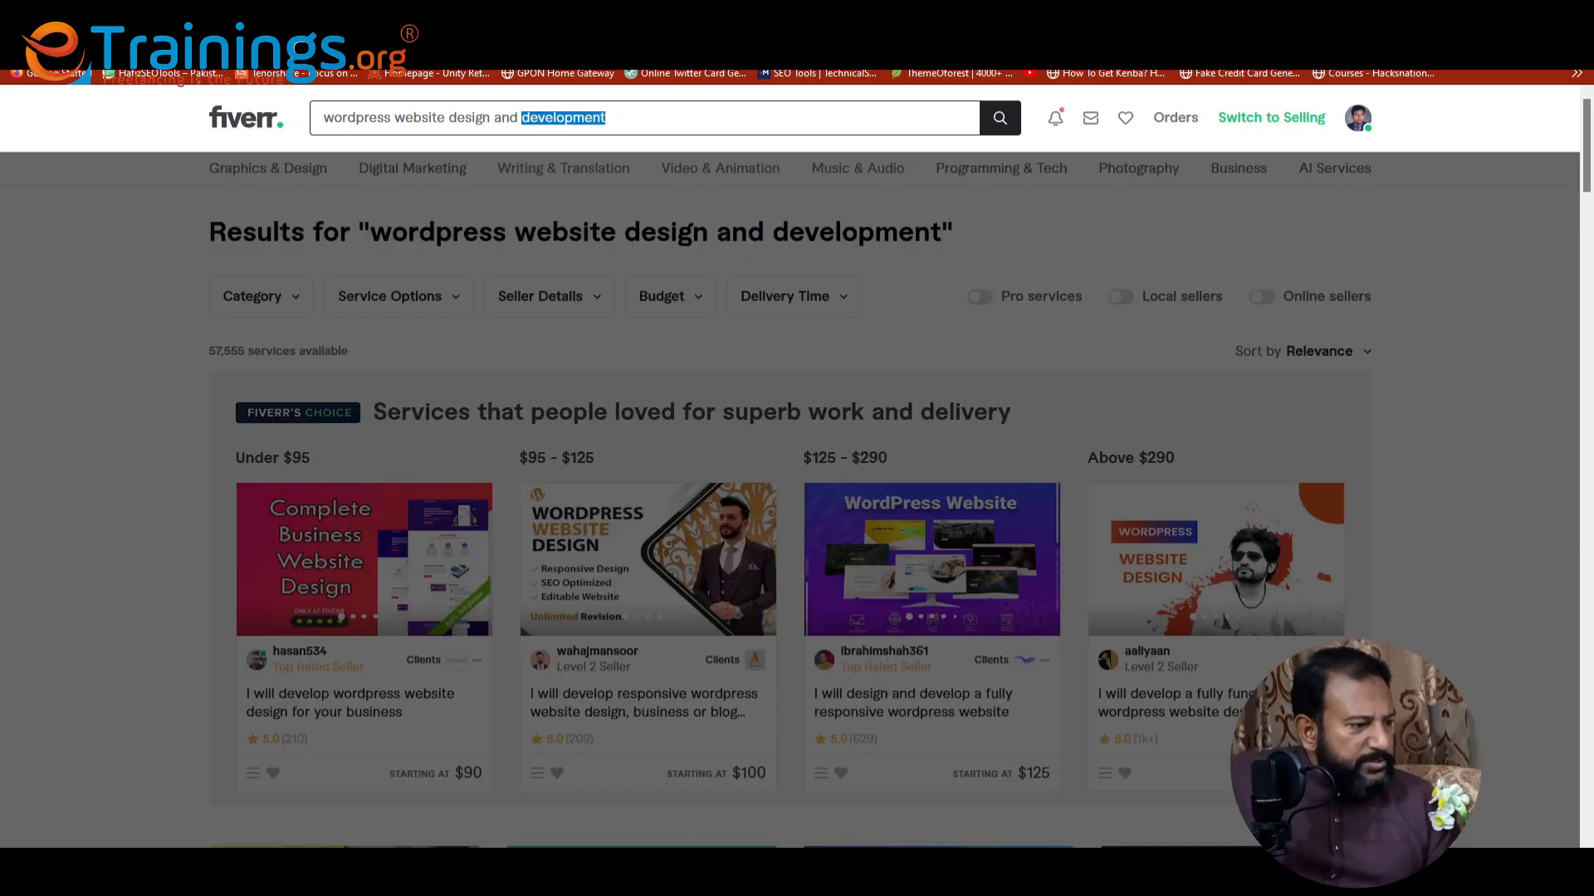
drag(563, 117, 303, 121)
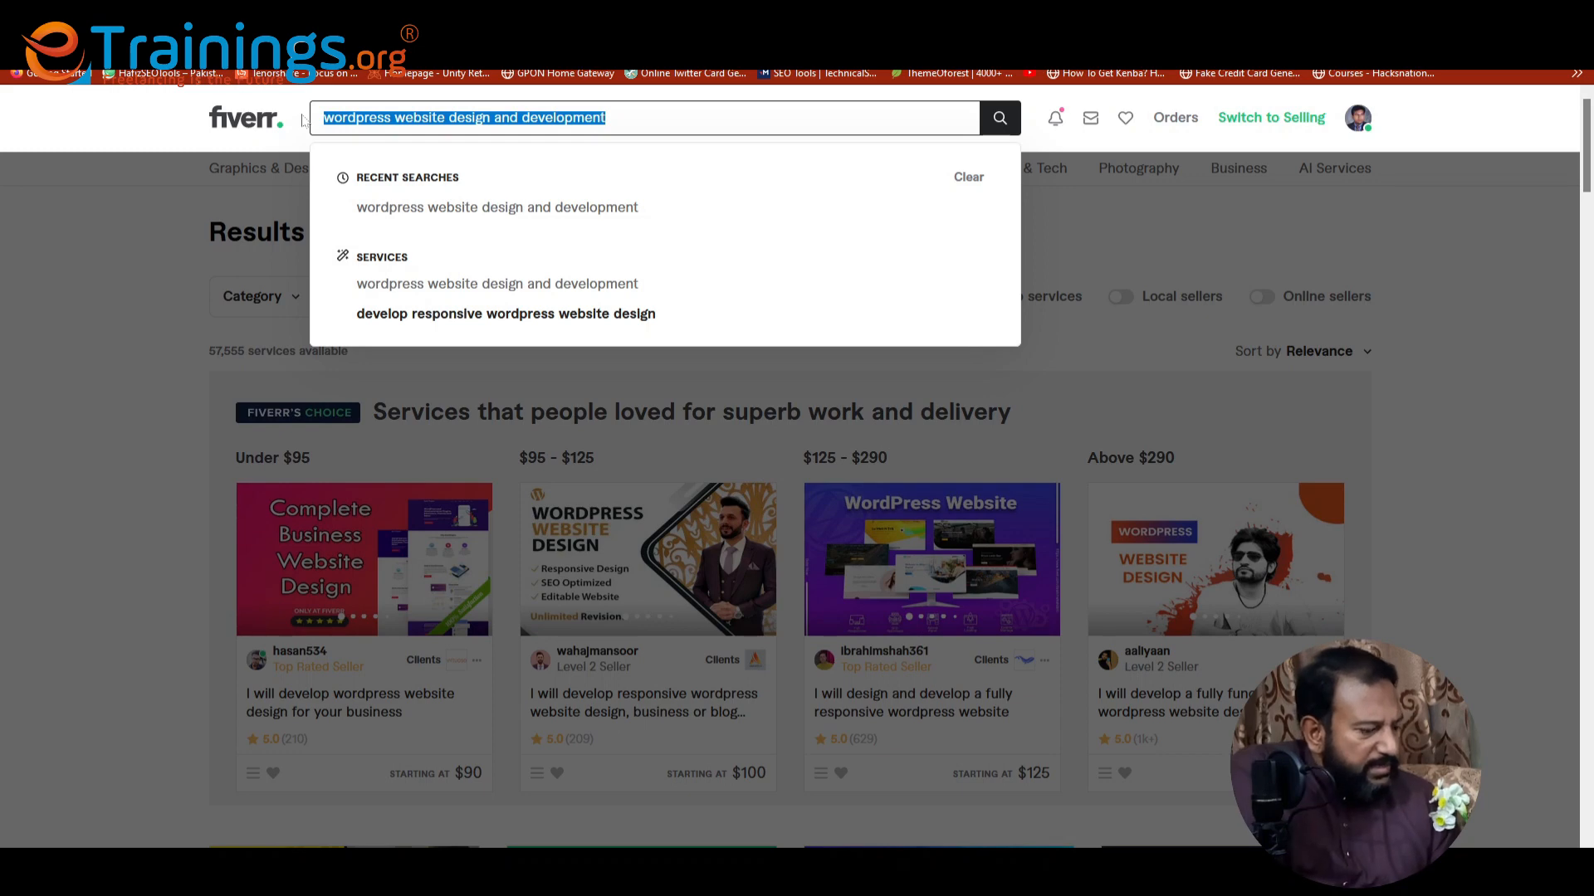
text(w)
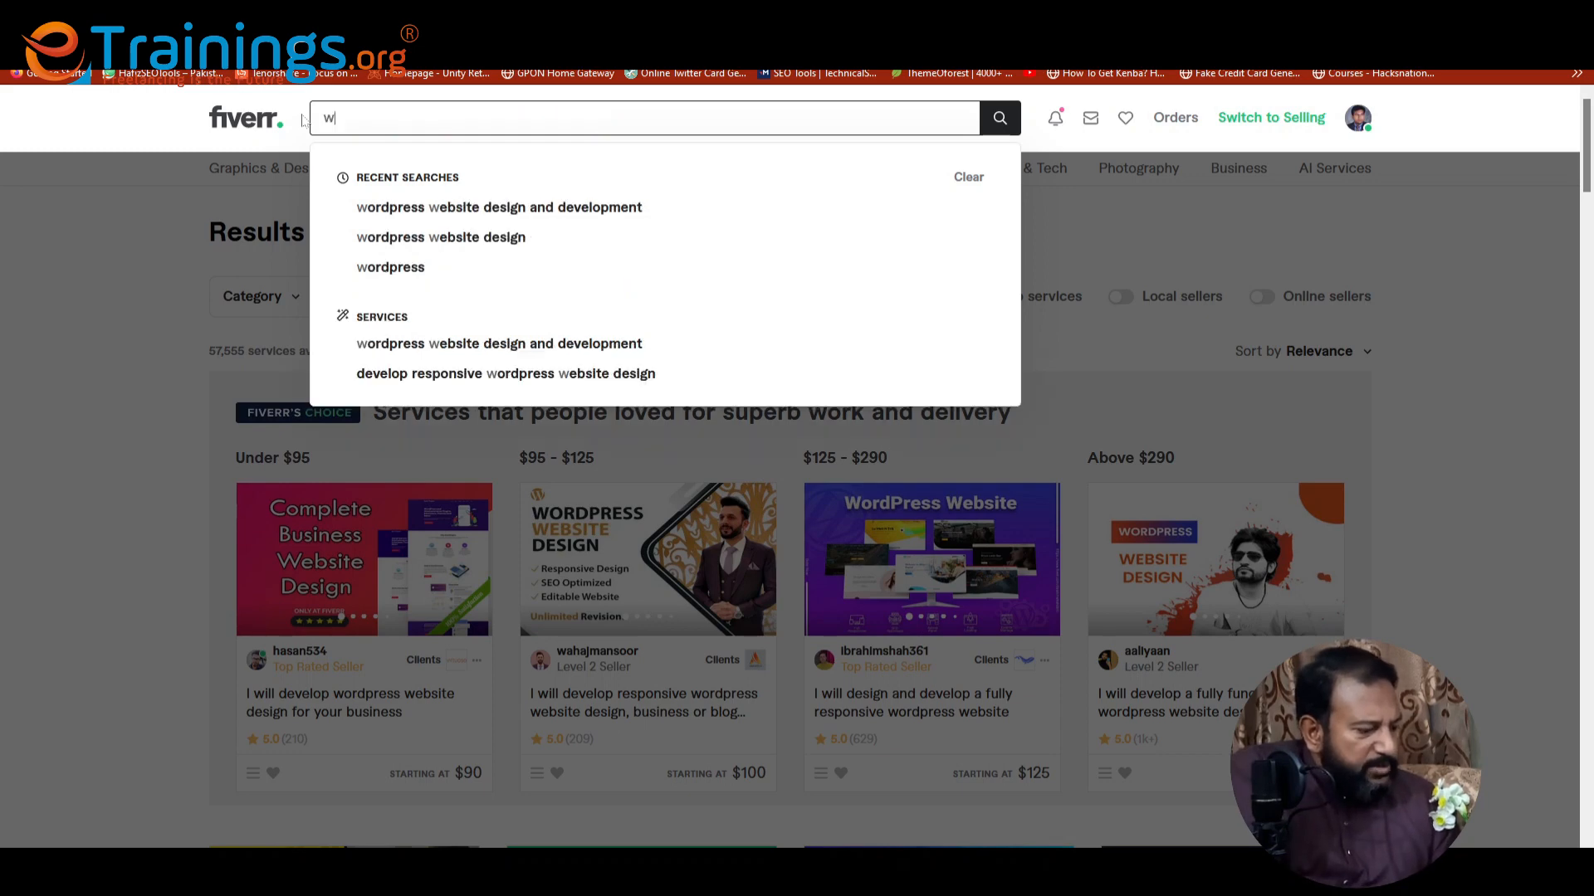
text(ordp)
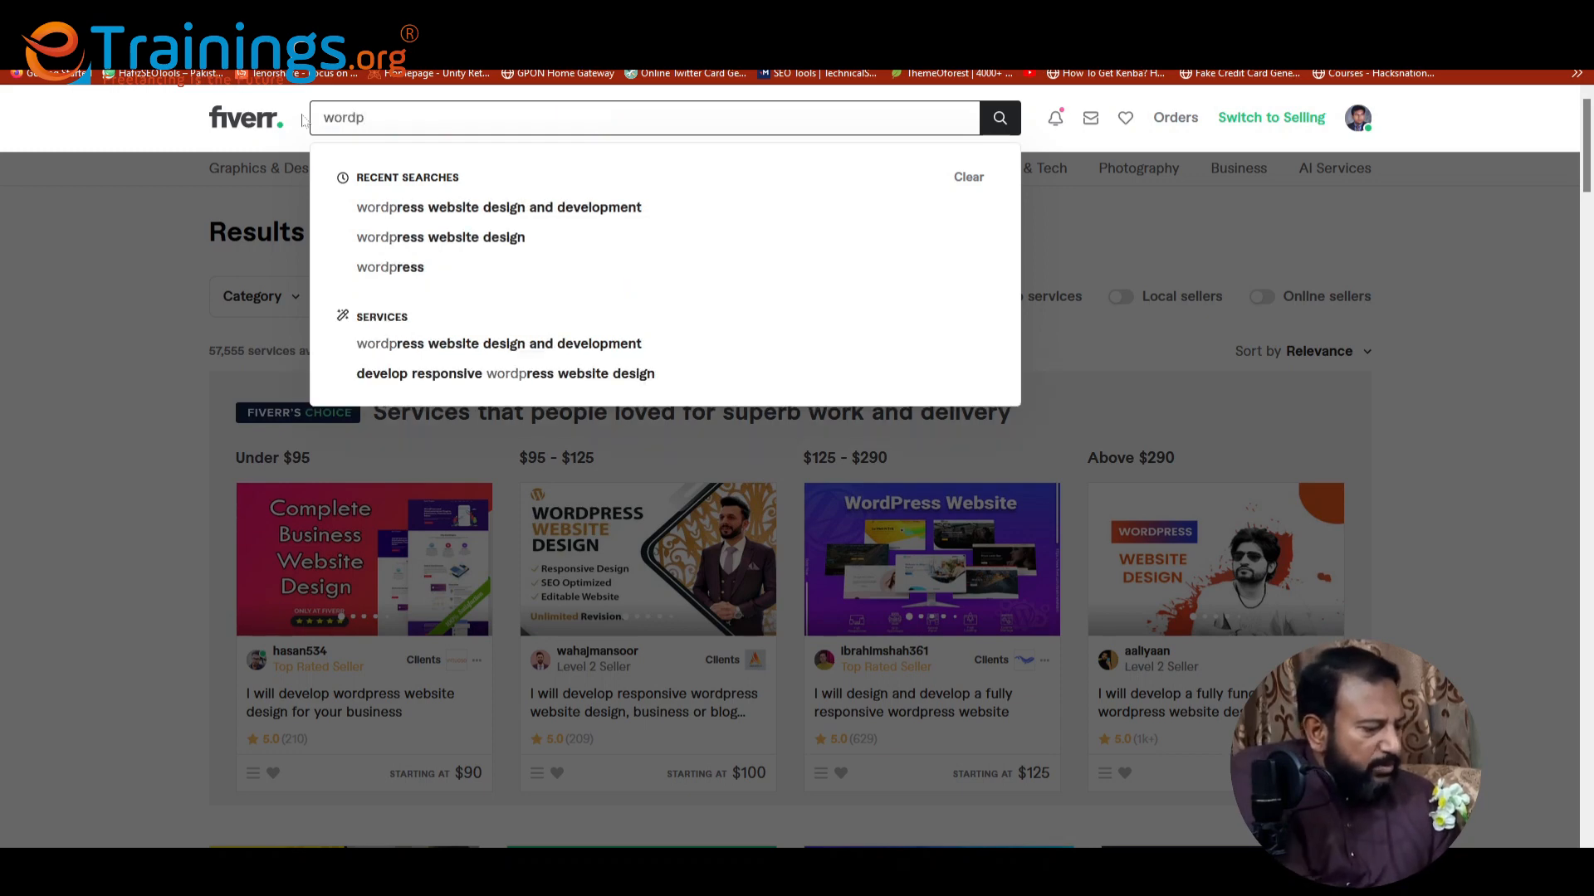
text(ress)
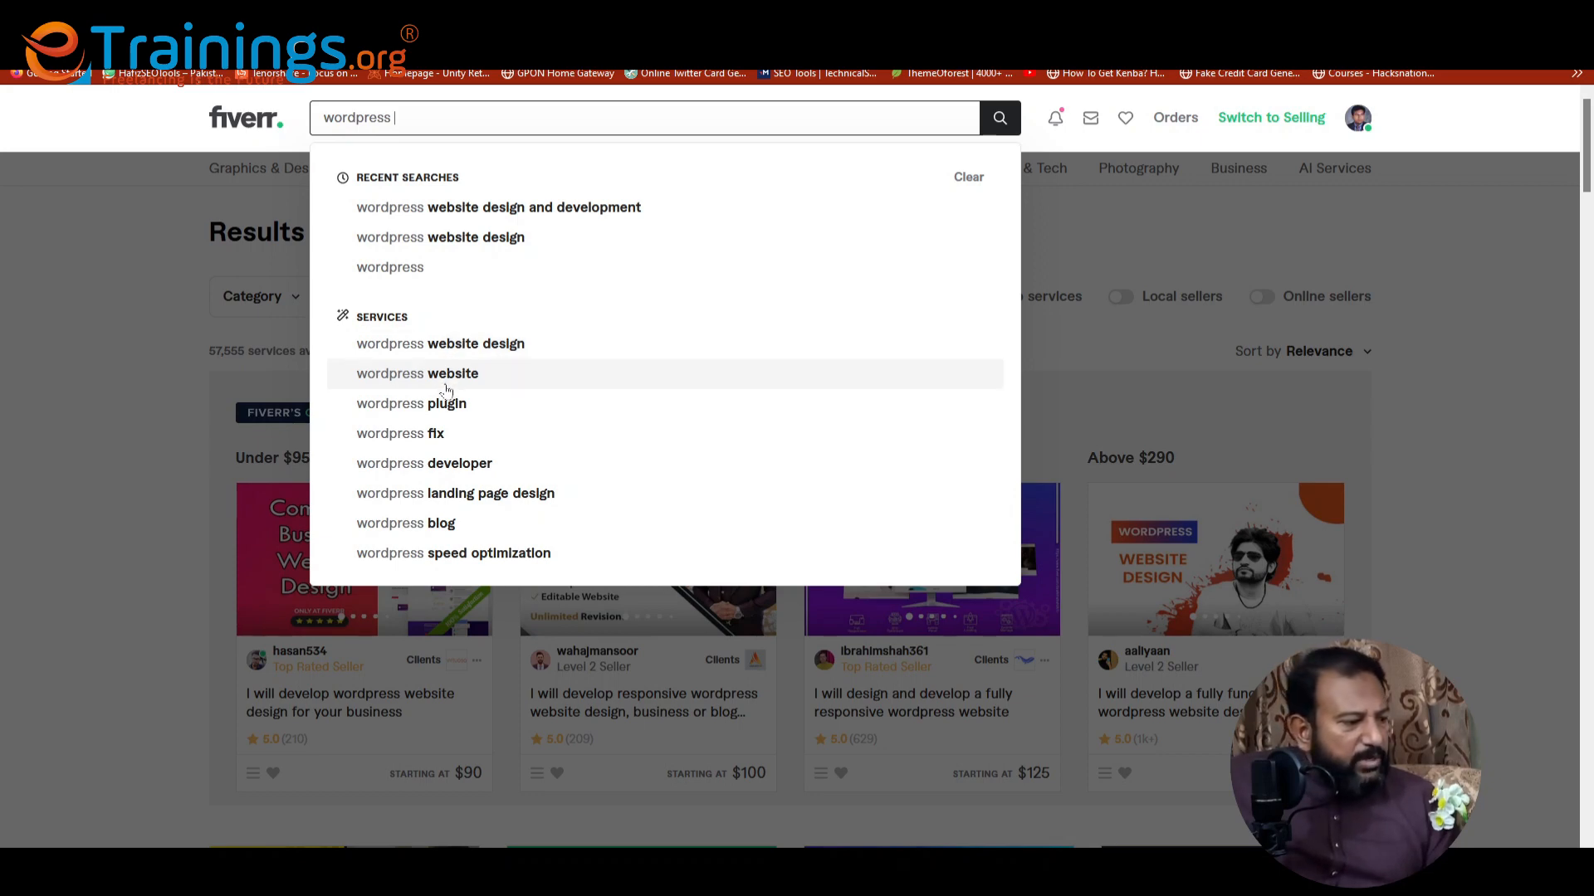
click(444, 465)
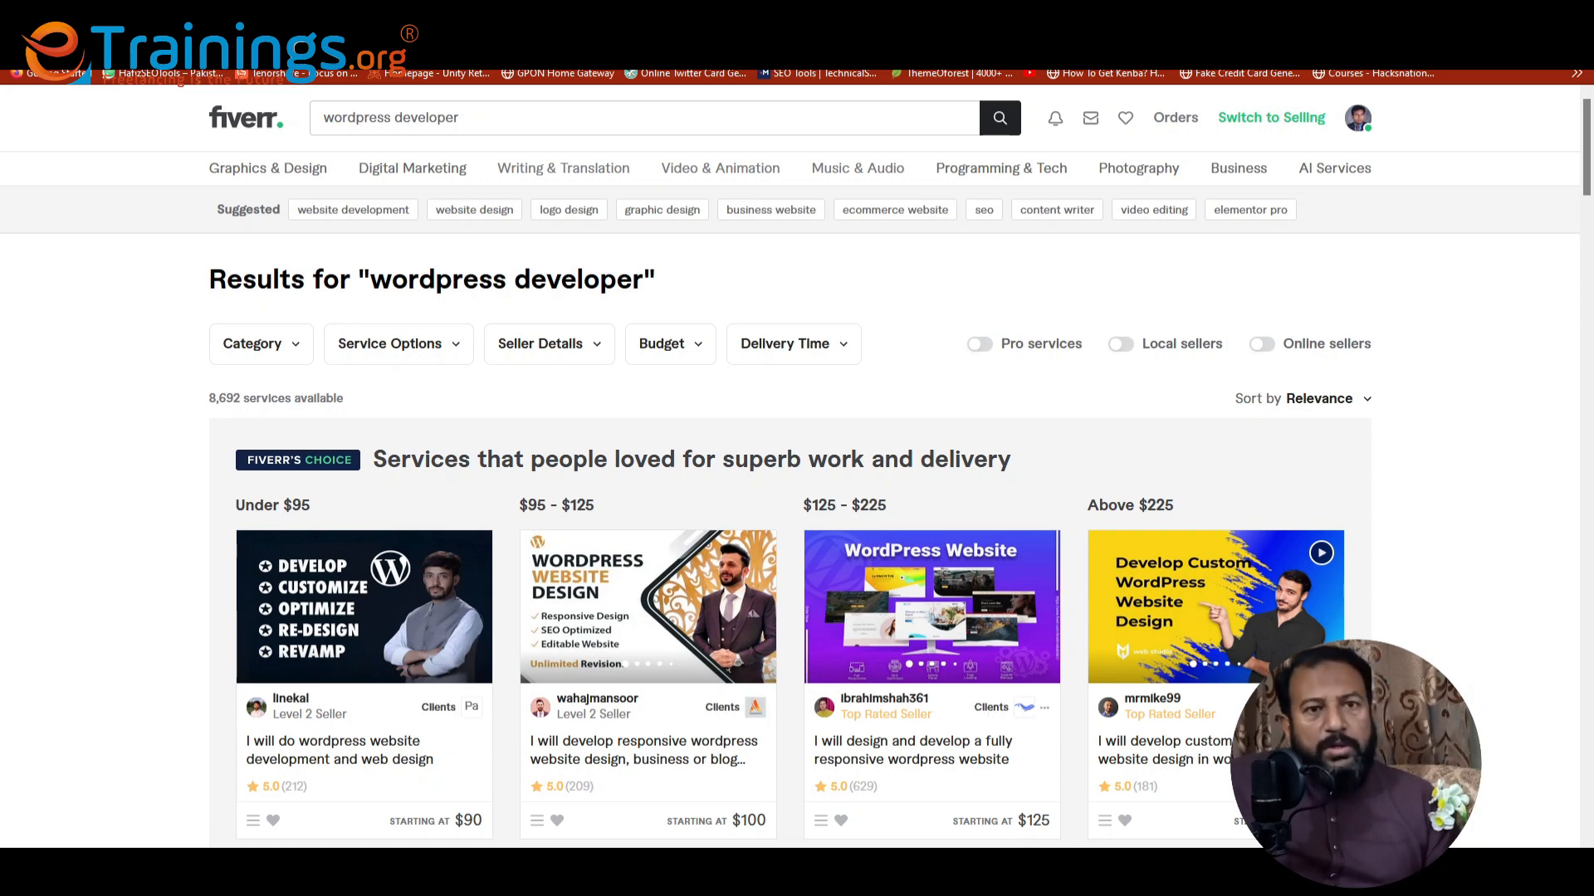
drag(210, 398, 249, 398)
click(251, 400)
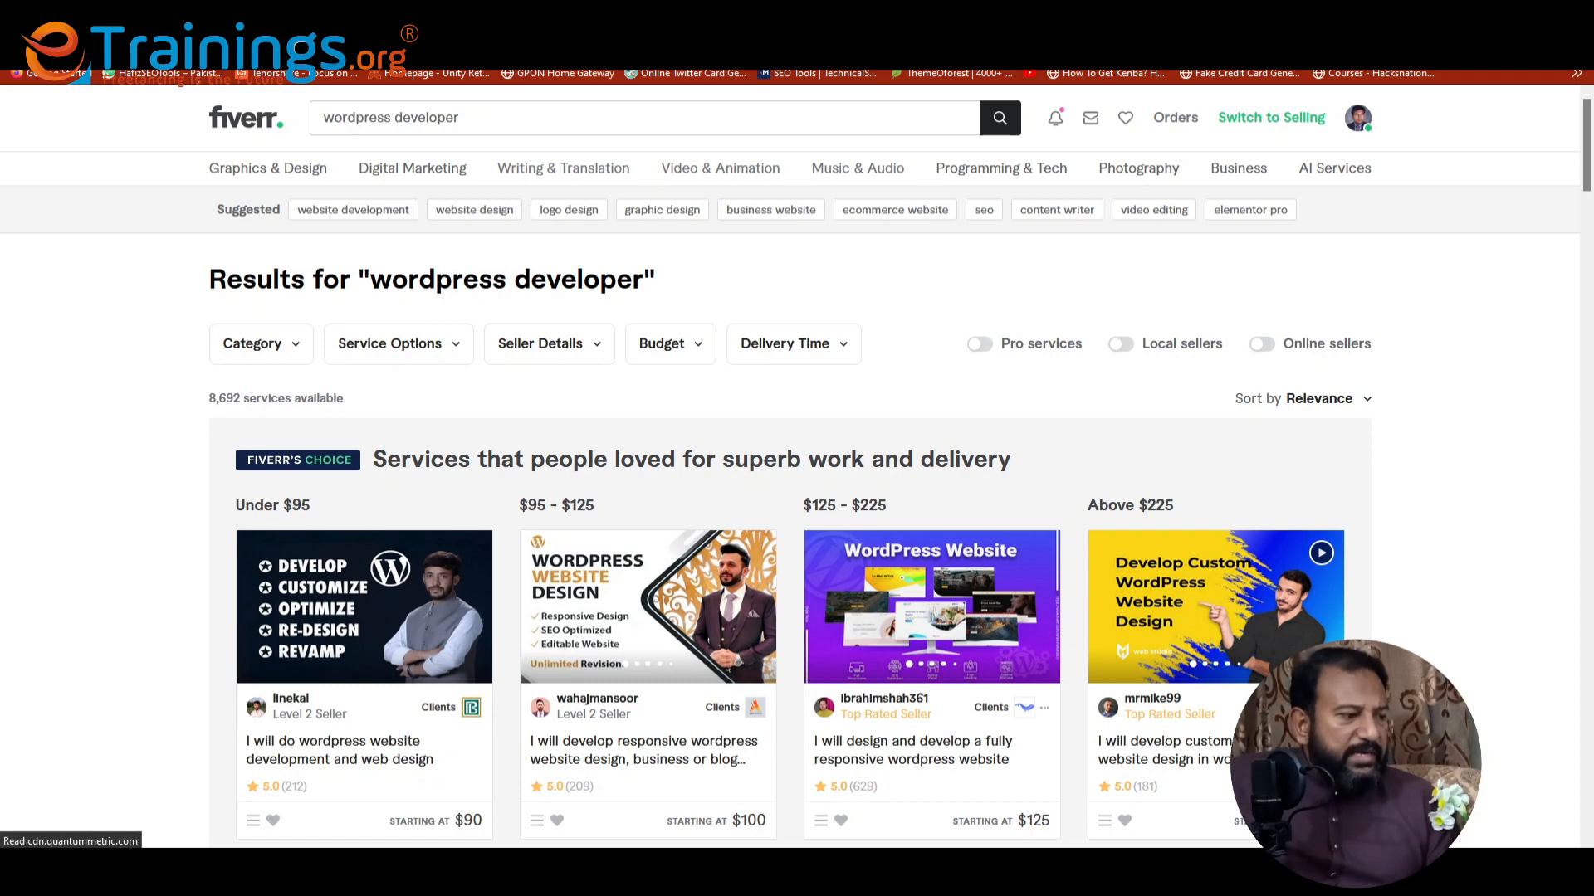
Copy the search term into the Notepad list on a new line and complete the entry as "wordpress developer |8,692".
drag(370, 279, 644, 279)
key(ctrl+c)
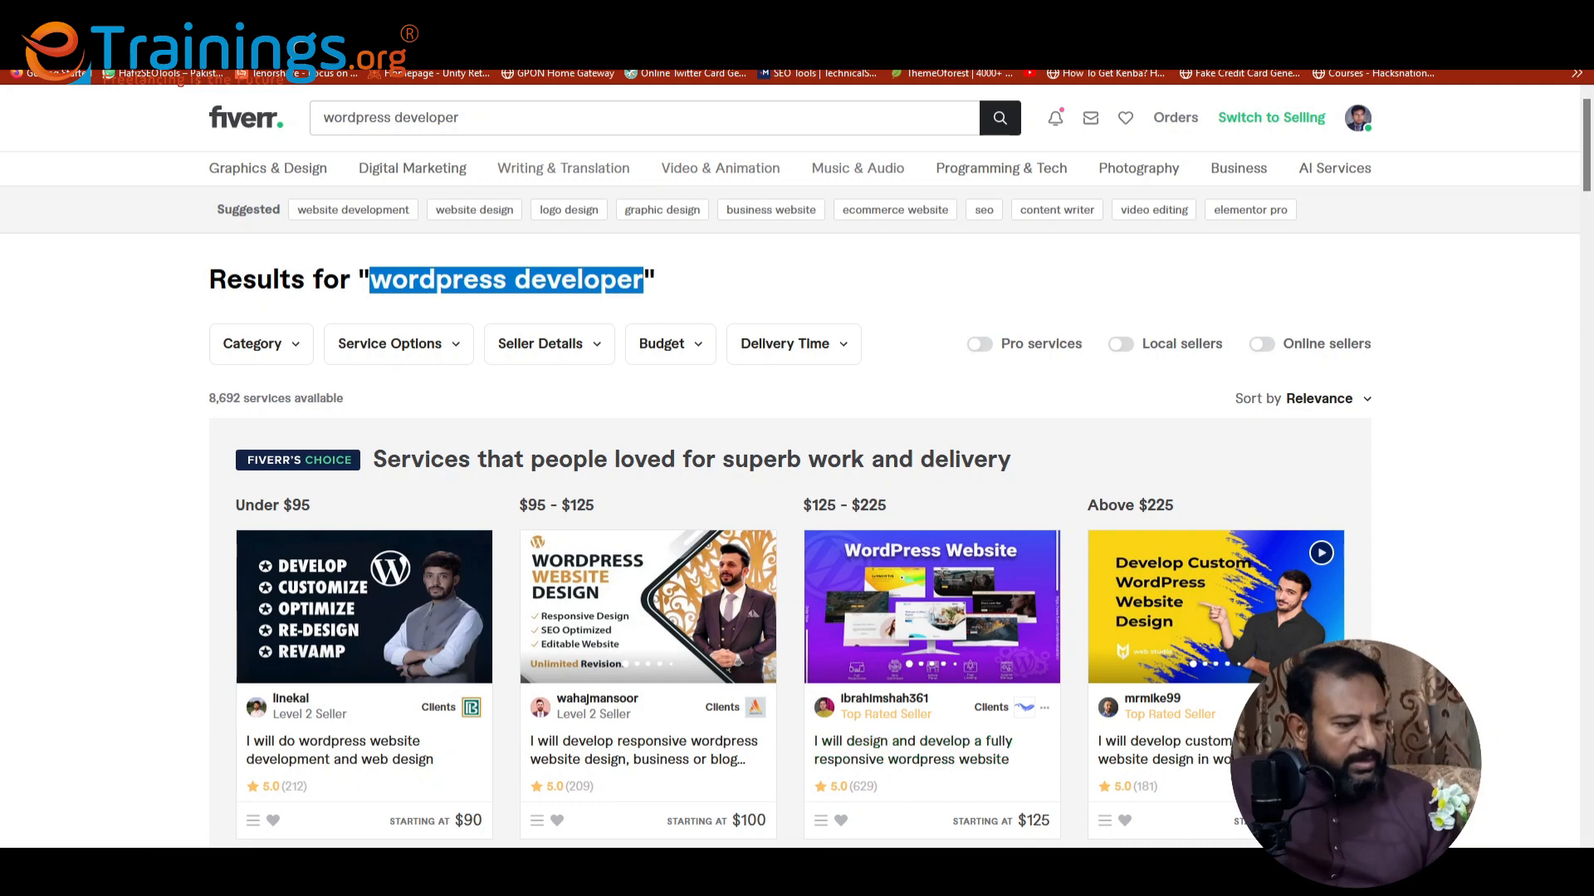
key(alt+Tab)
key(Return)
key(Return)
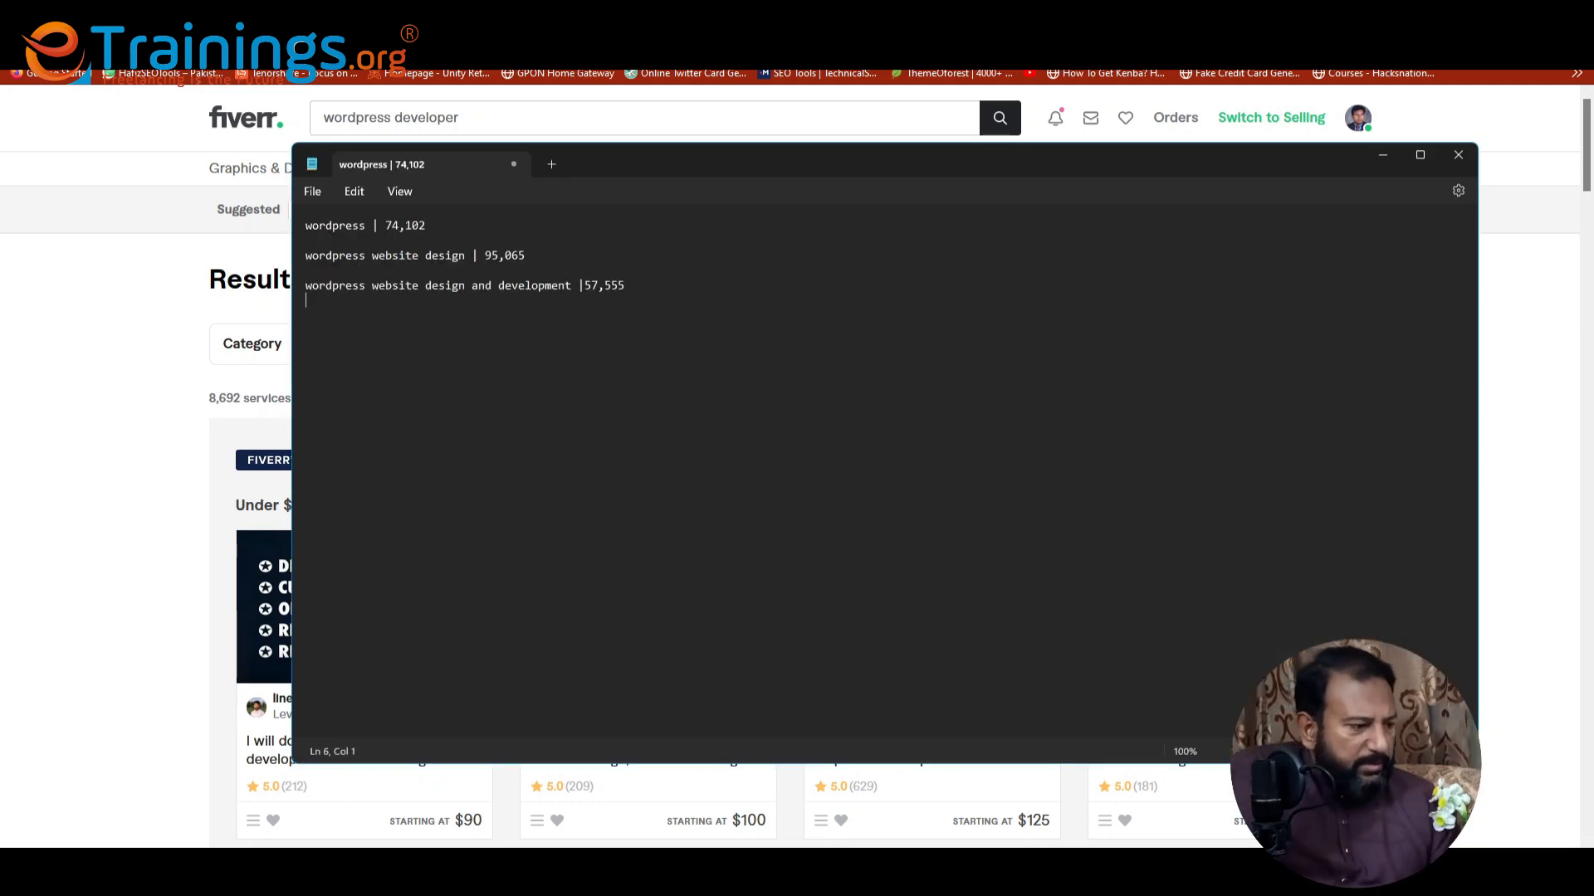
key(ctrl+v)
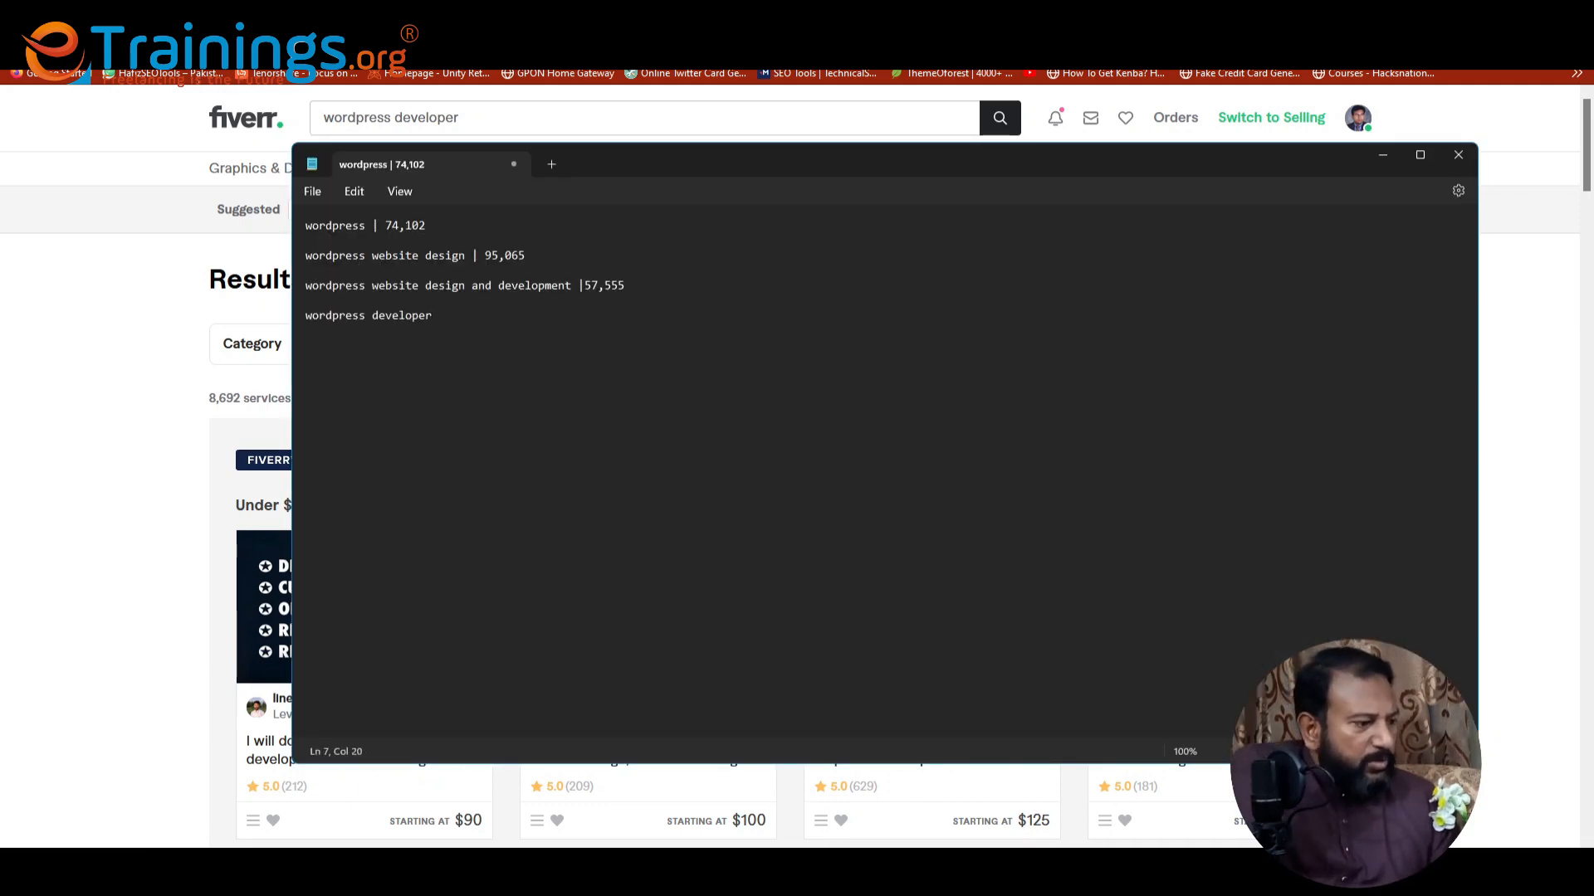
text(|)
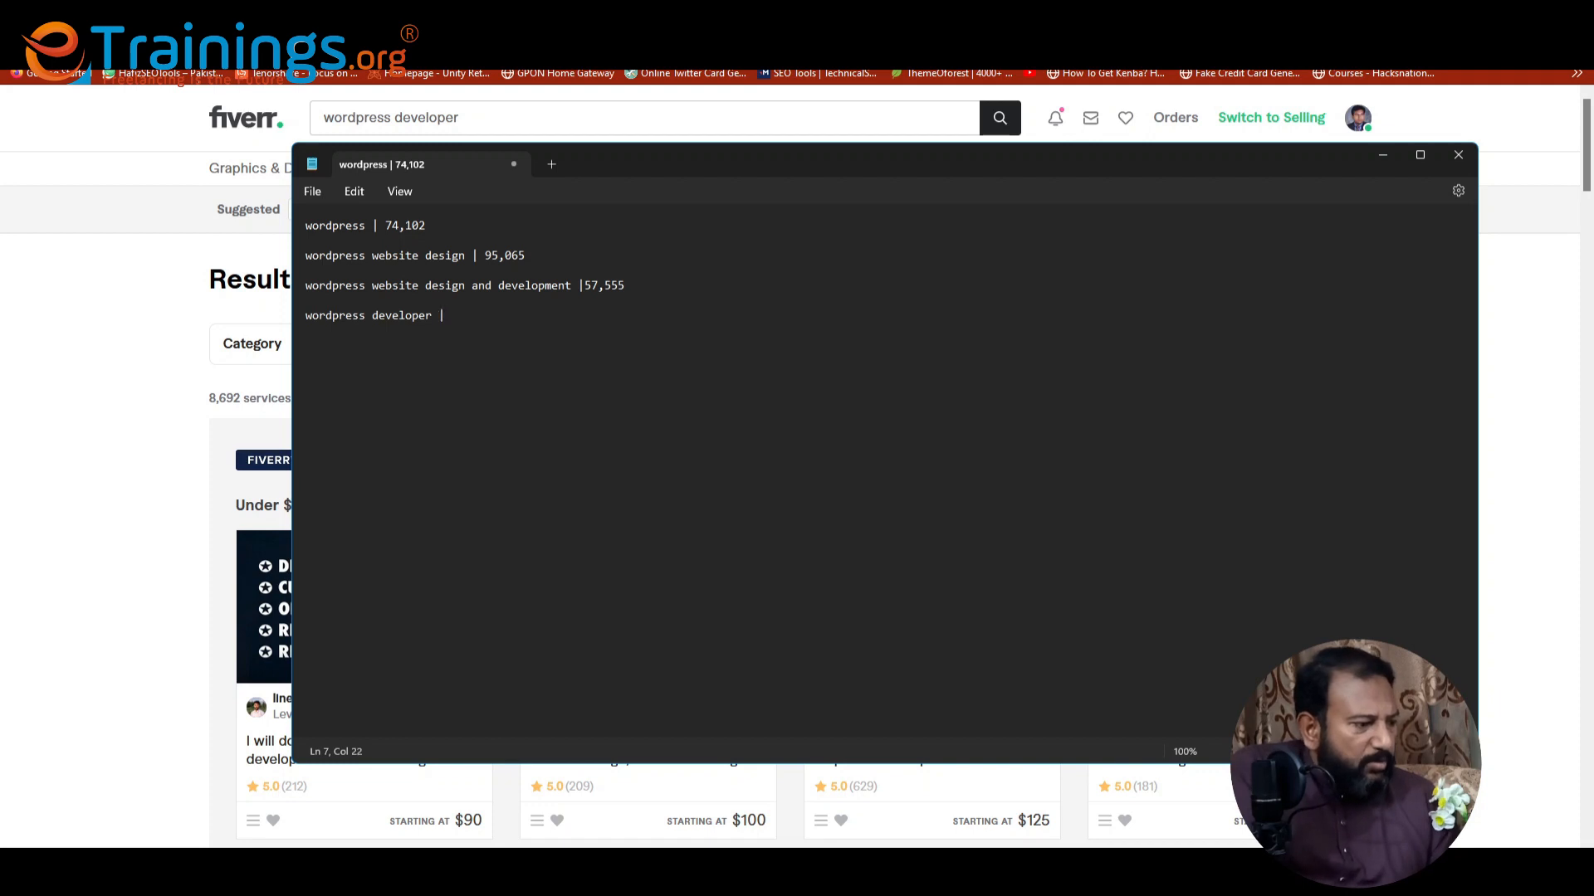
text(8)
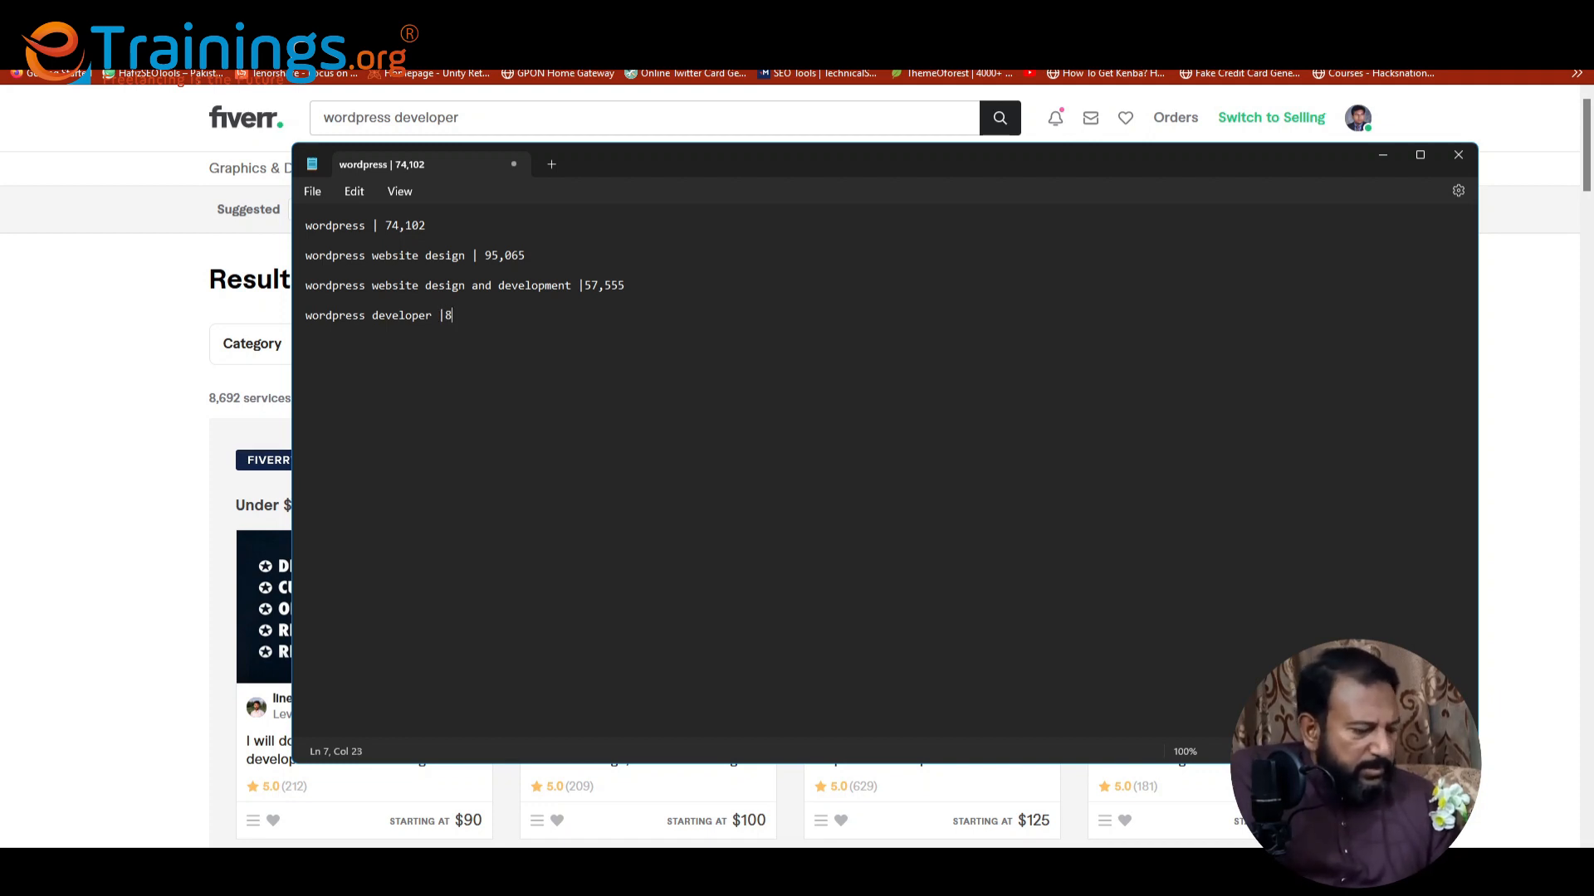
text(,692)
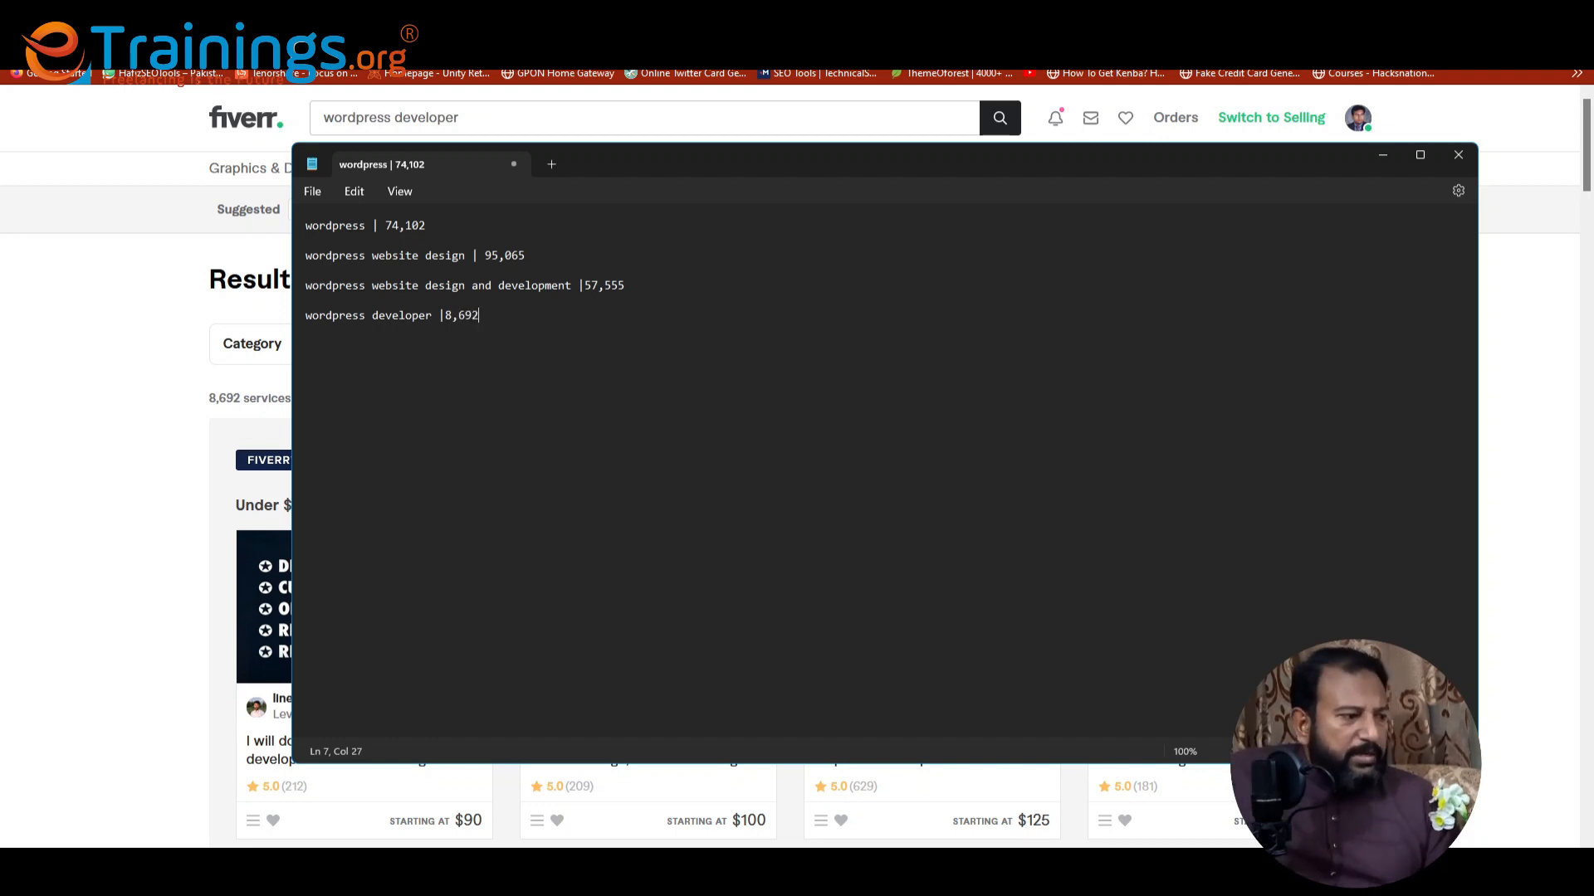
Mark the "wordpress developer" entry with "( R )" after its number and insert a space after the separator.
text( ()
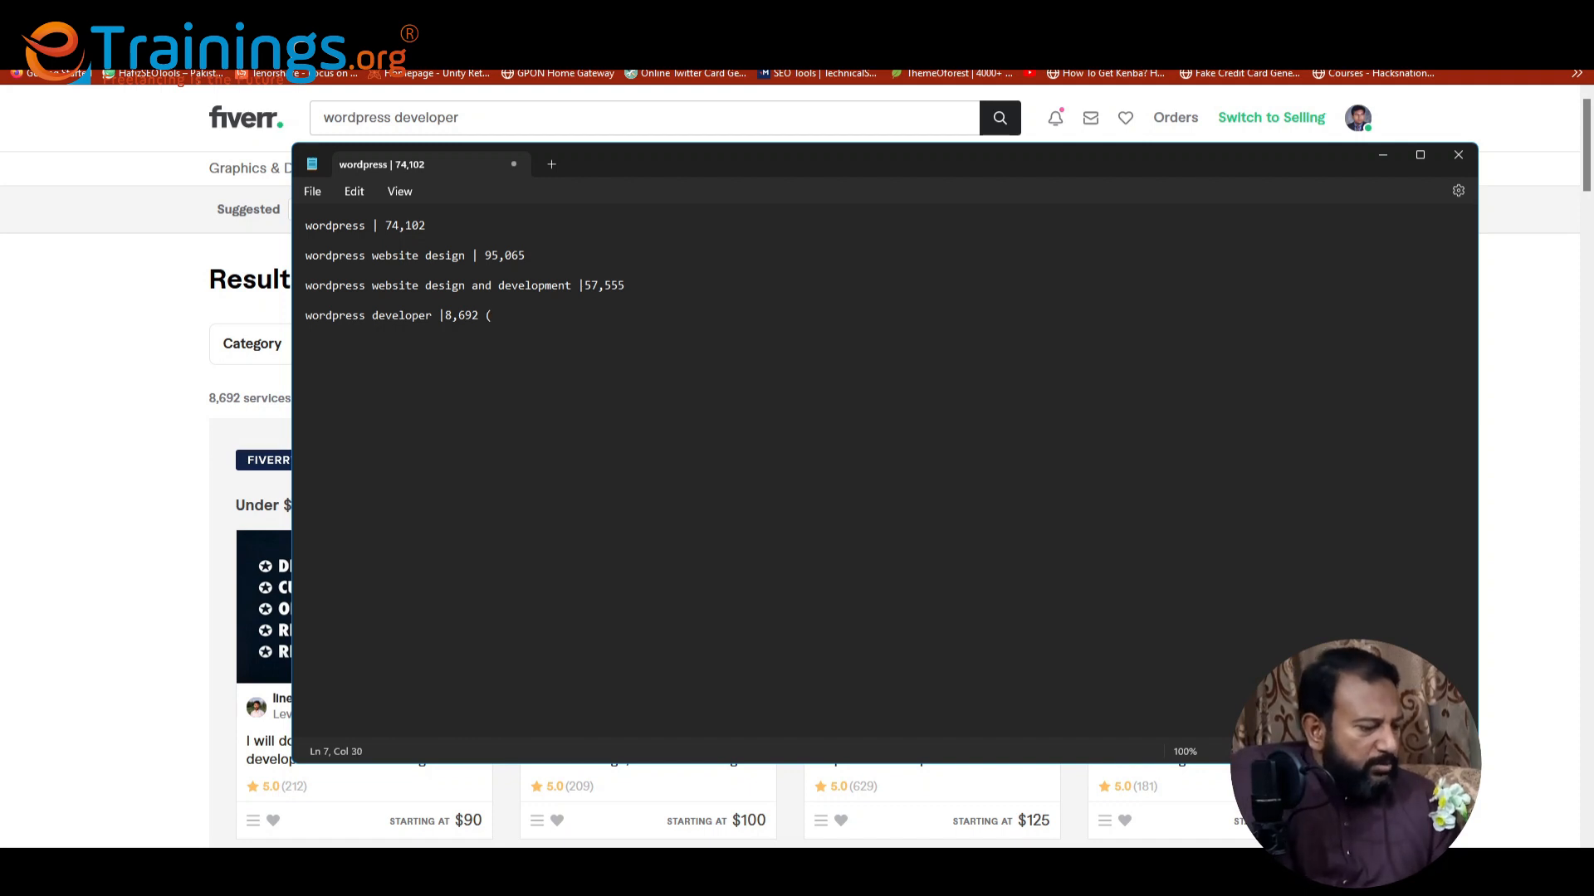
text( r))
key(Left)
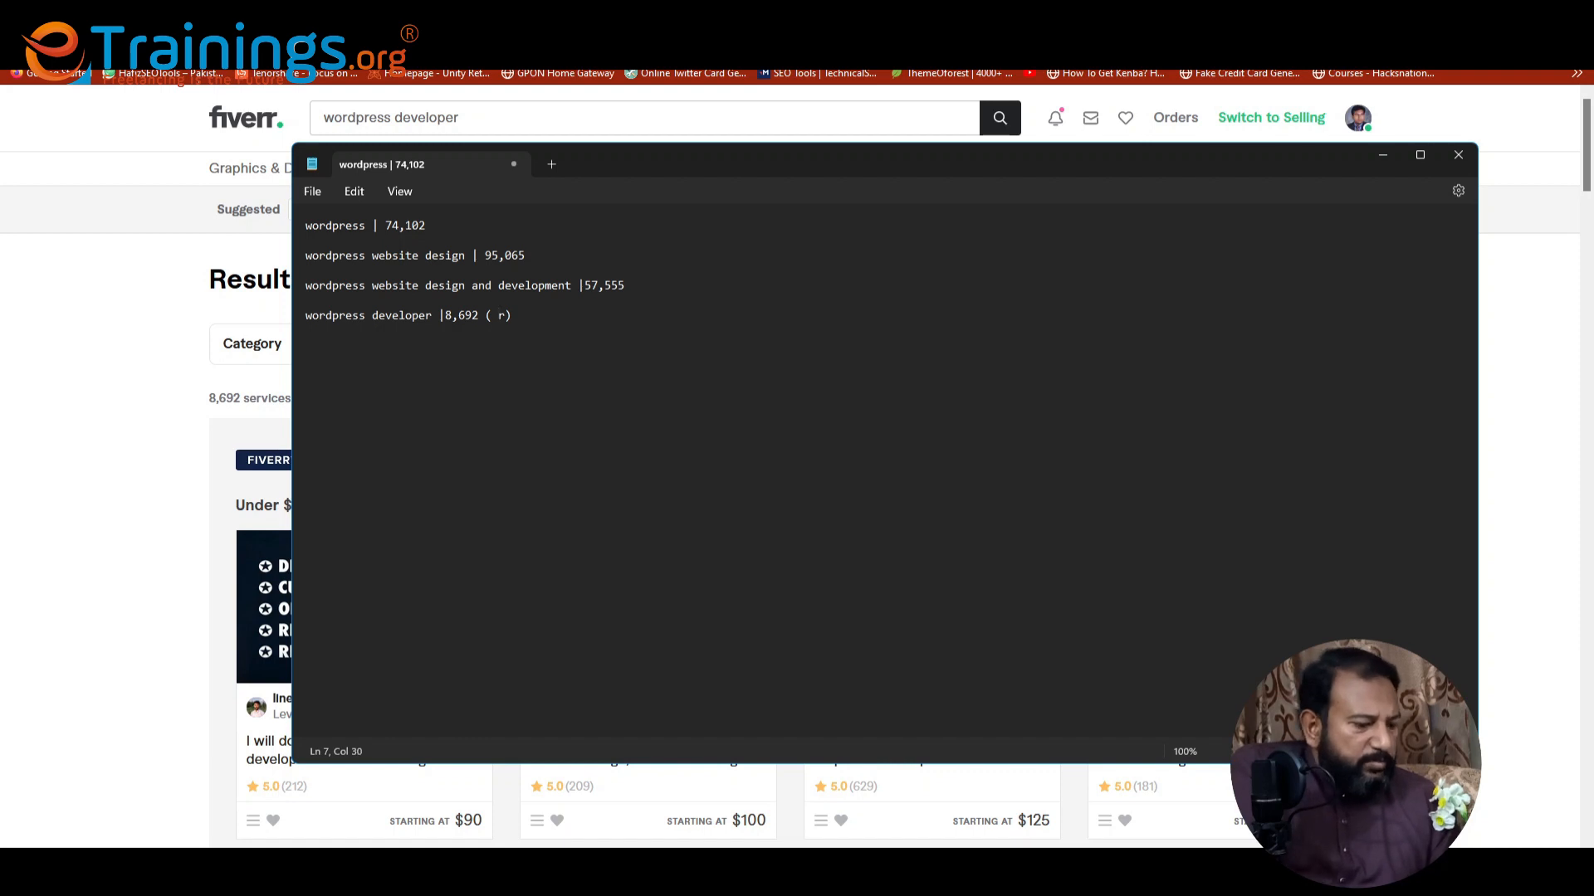
key(Delete)
text(R)
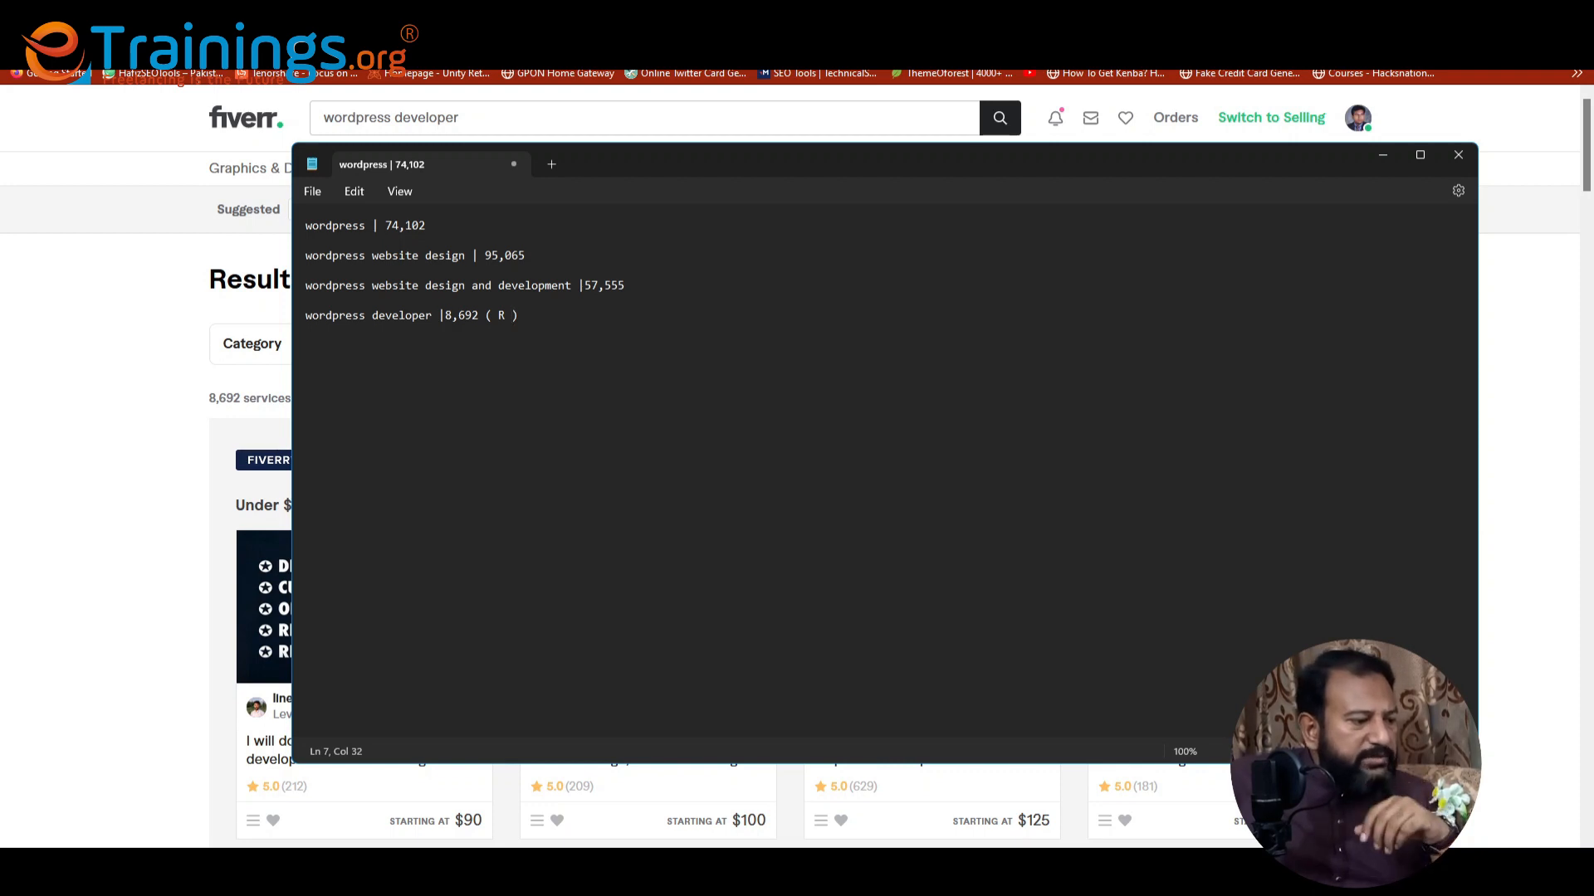
click(445, 316)
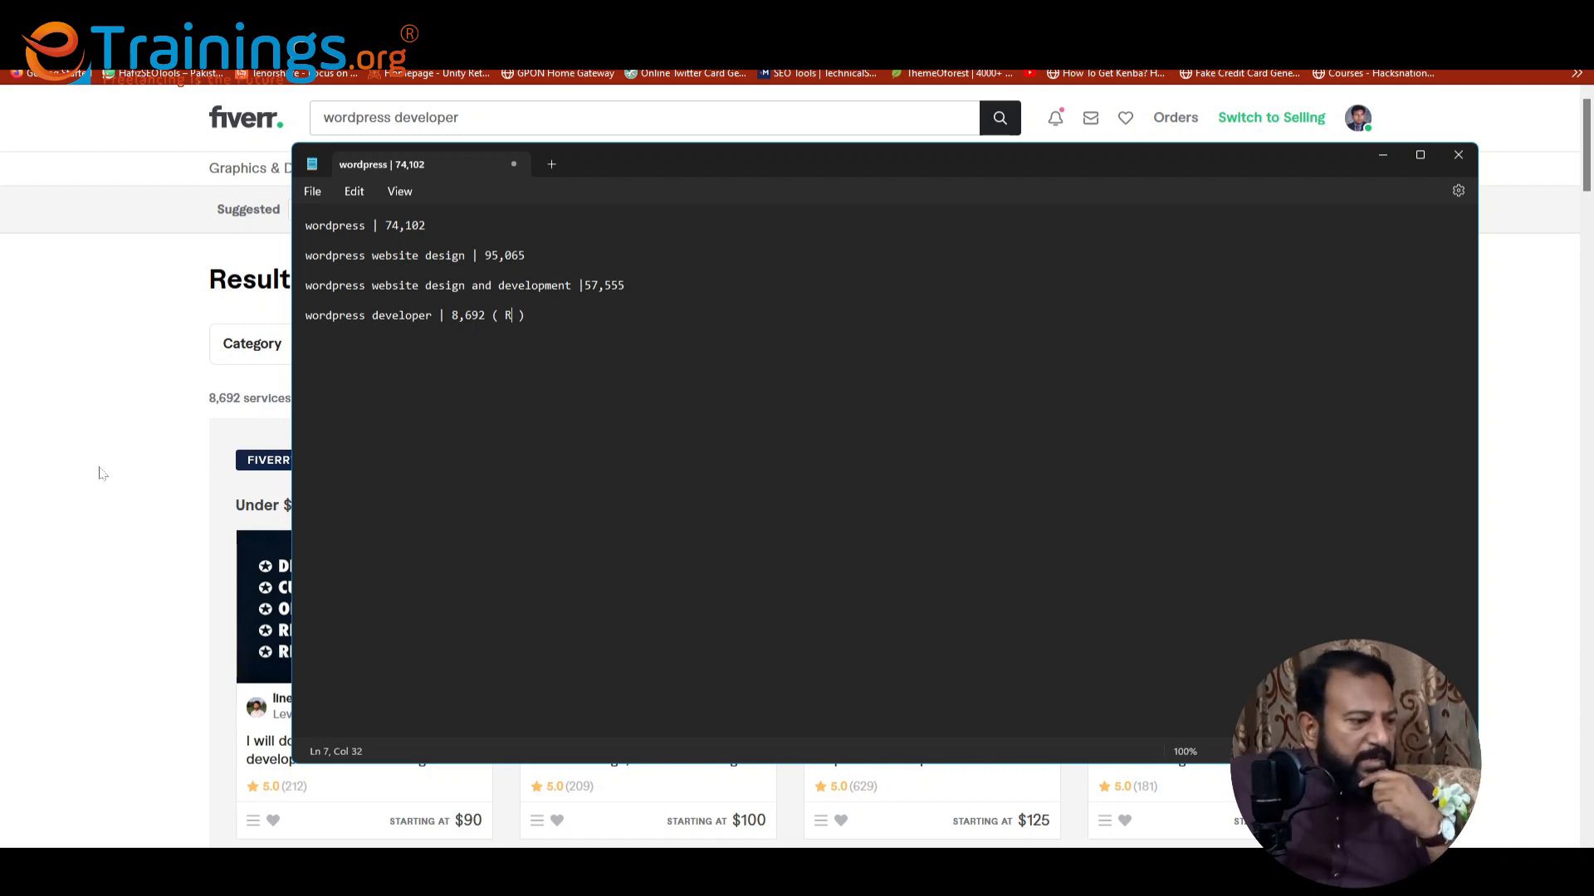
Switch back to Fiverr and search for the suggested term "wordpress php developer".
click(102, 473)
click(459, 117)
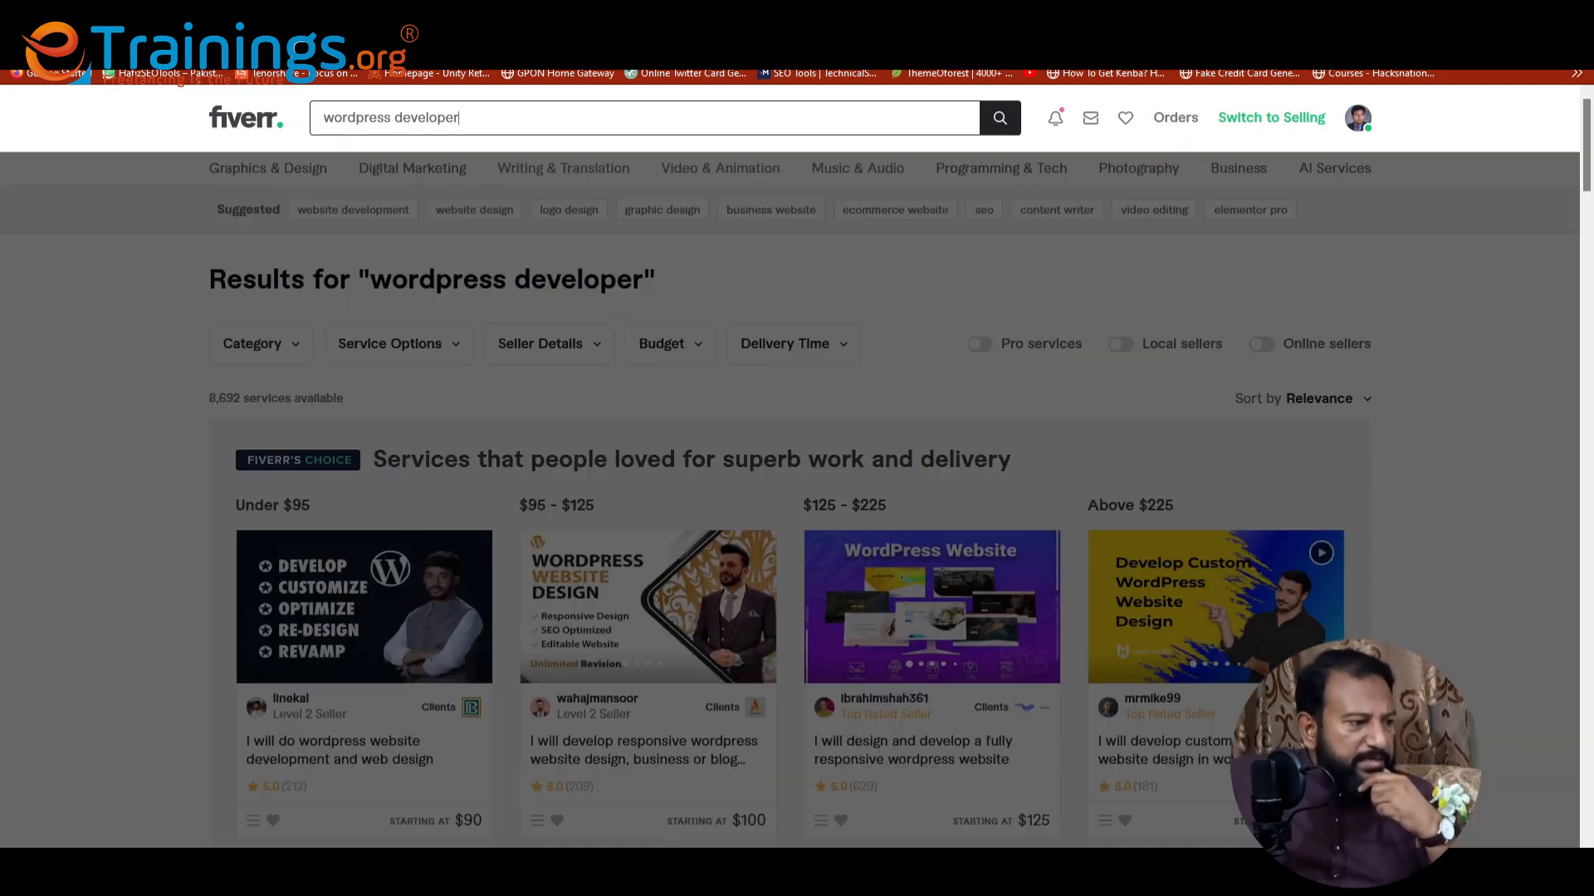
drag(459, 117, 418, 117)
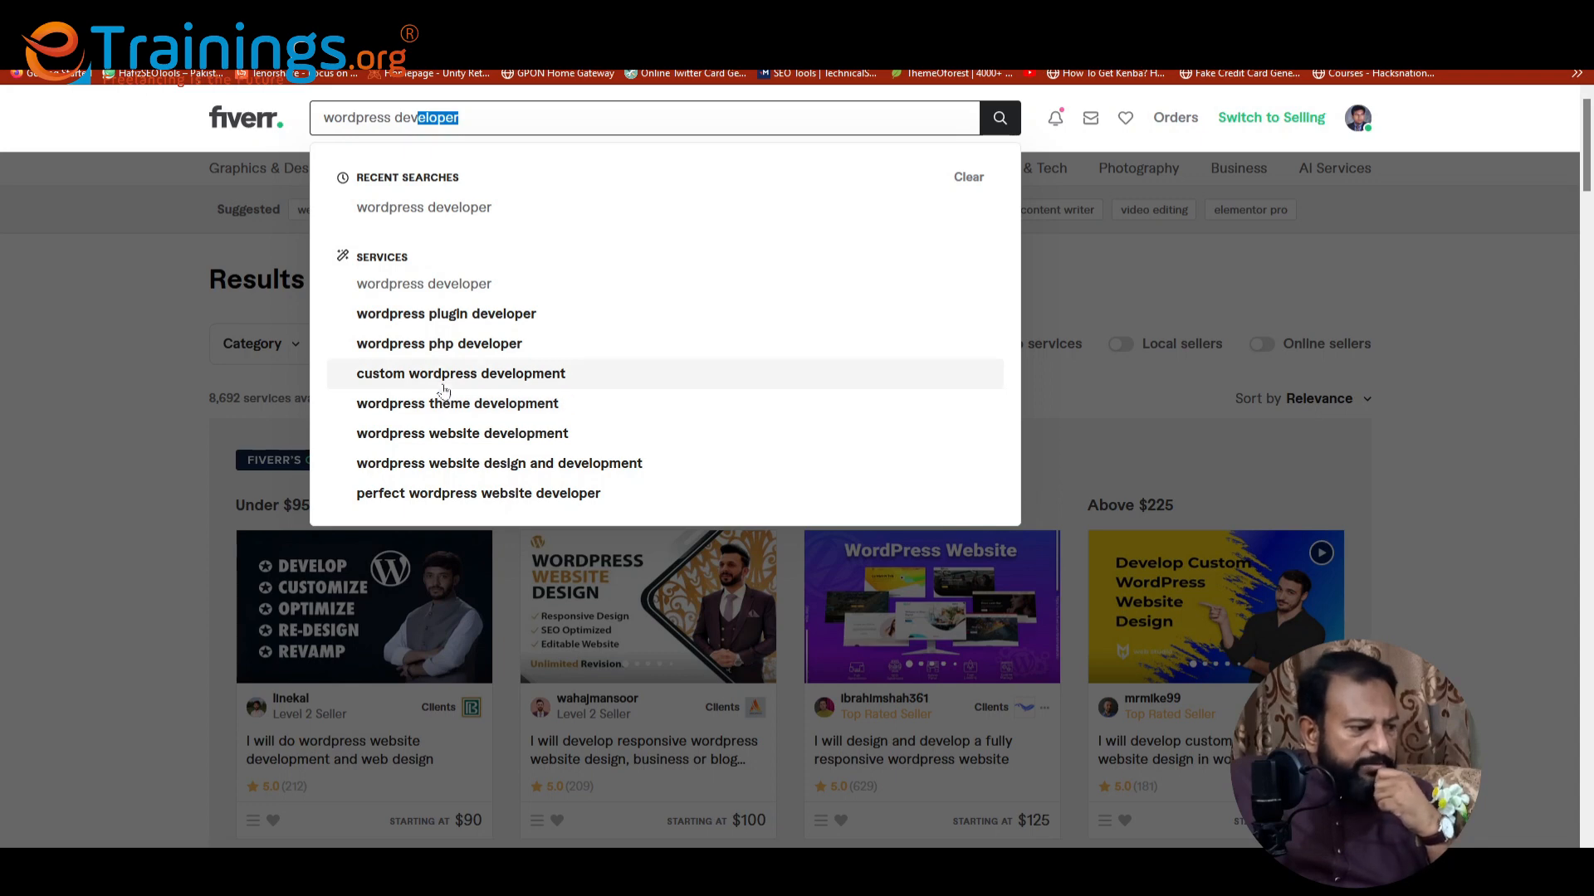
click(444, 357)
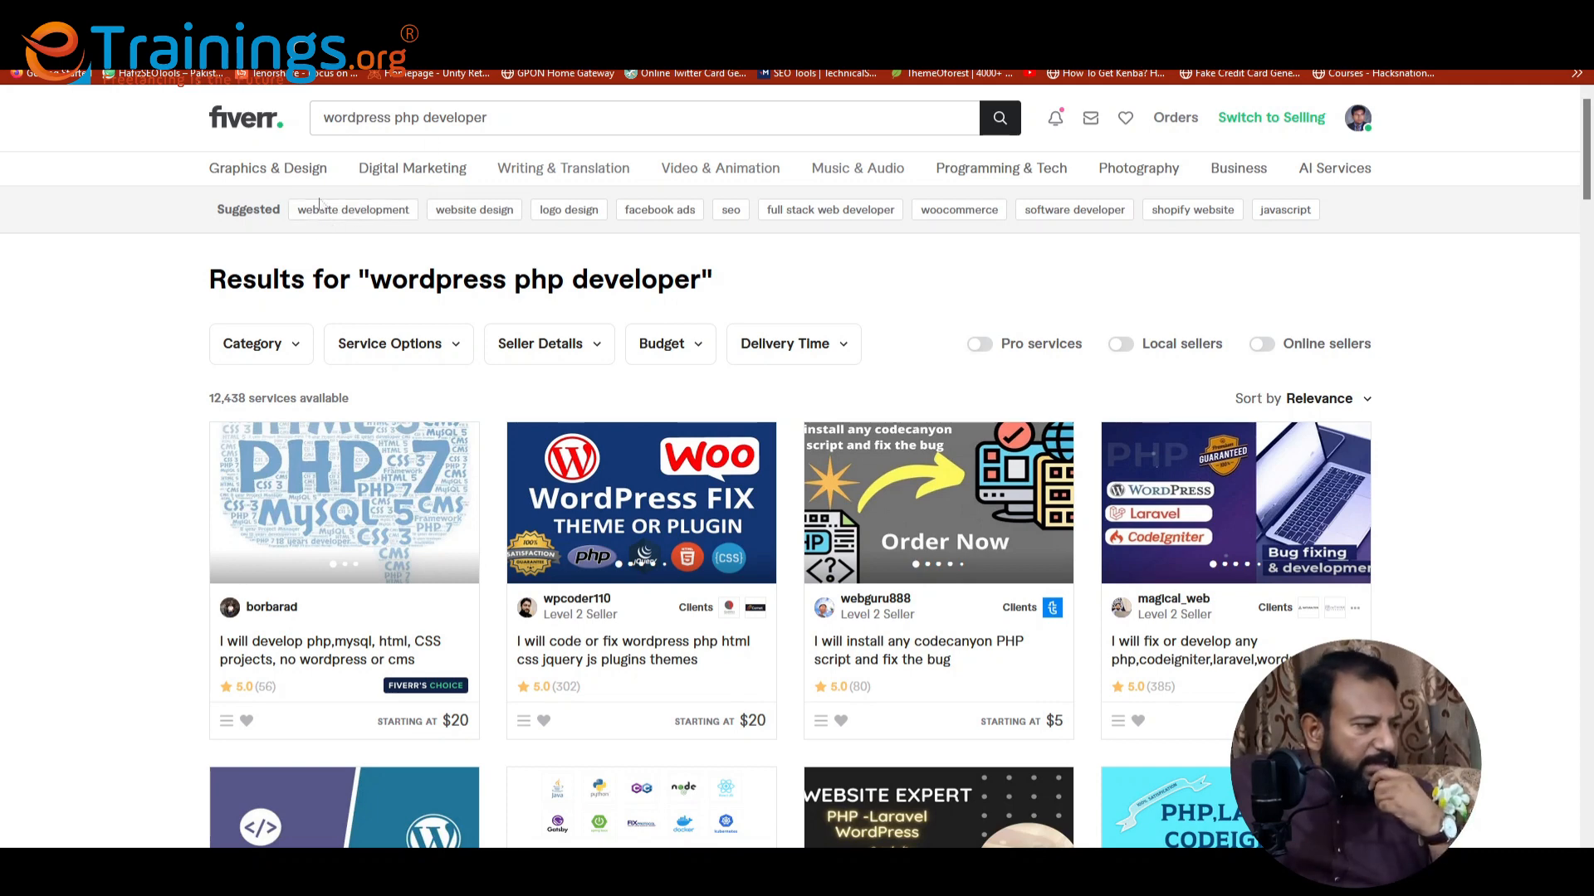
Reduce the search text to "wordpress", search for the suggested term "wordpress fix" and select the keyword in the results heading.
click(523, 118)
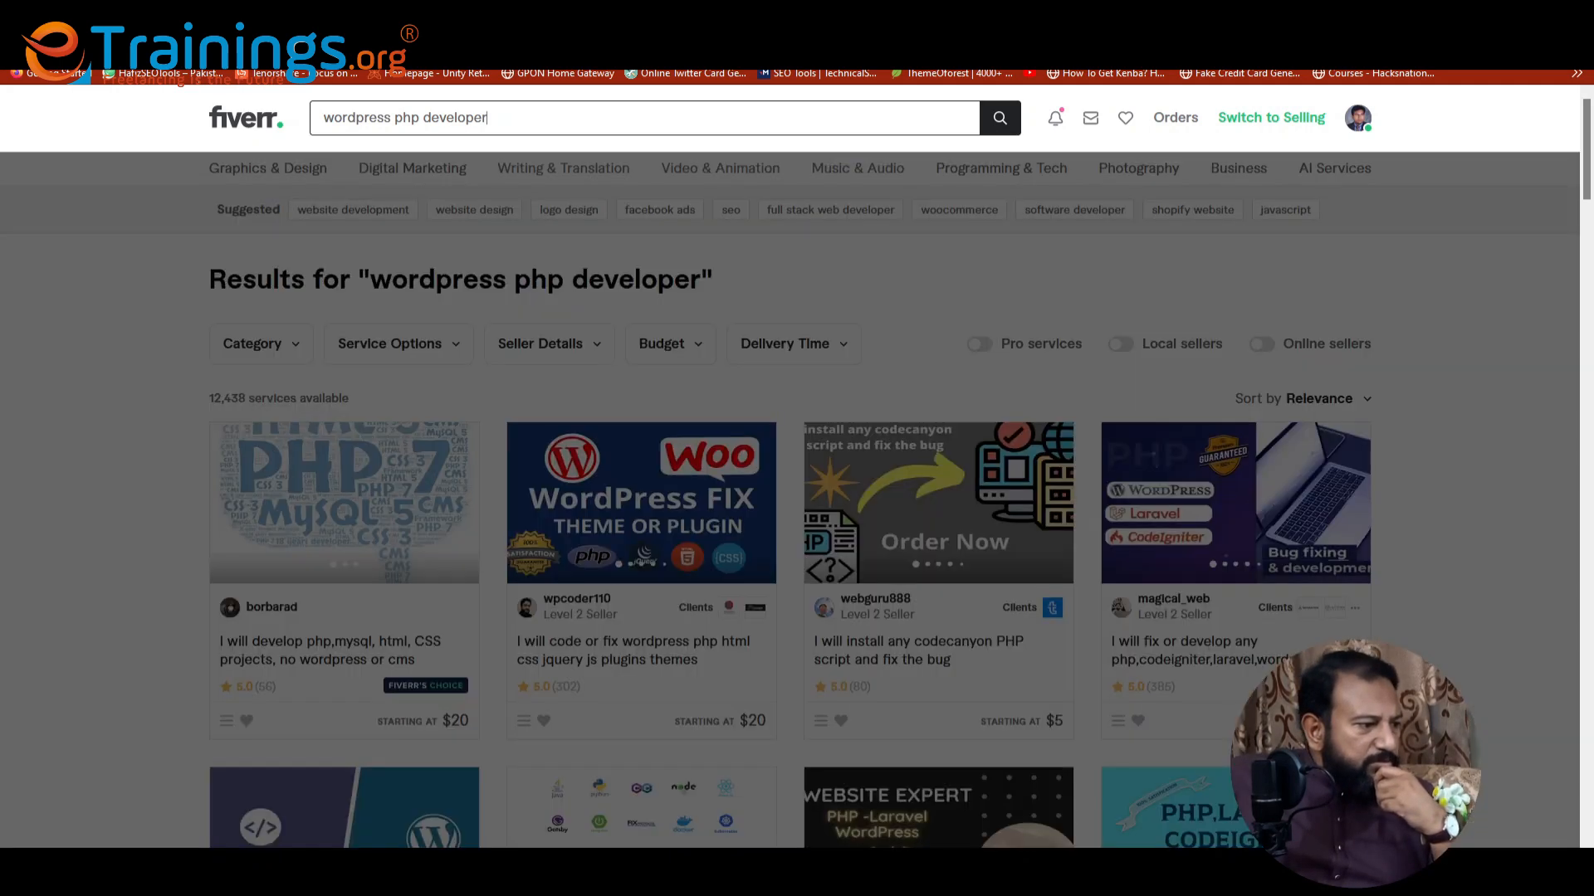
drag(487, 118, 385, 117)
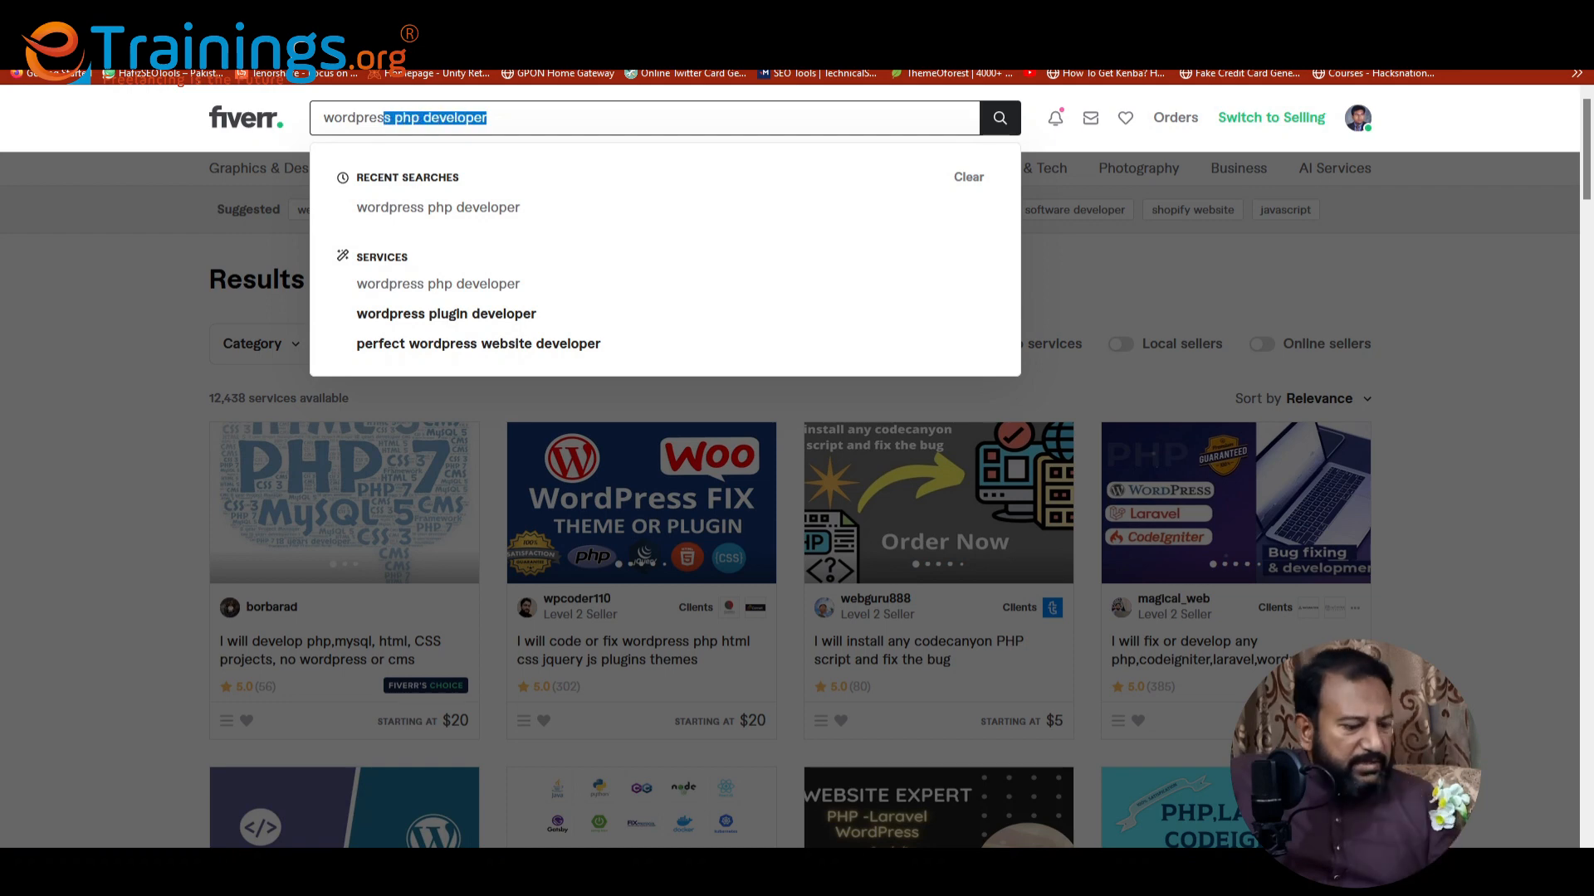
click(388, 118)
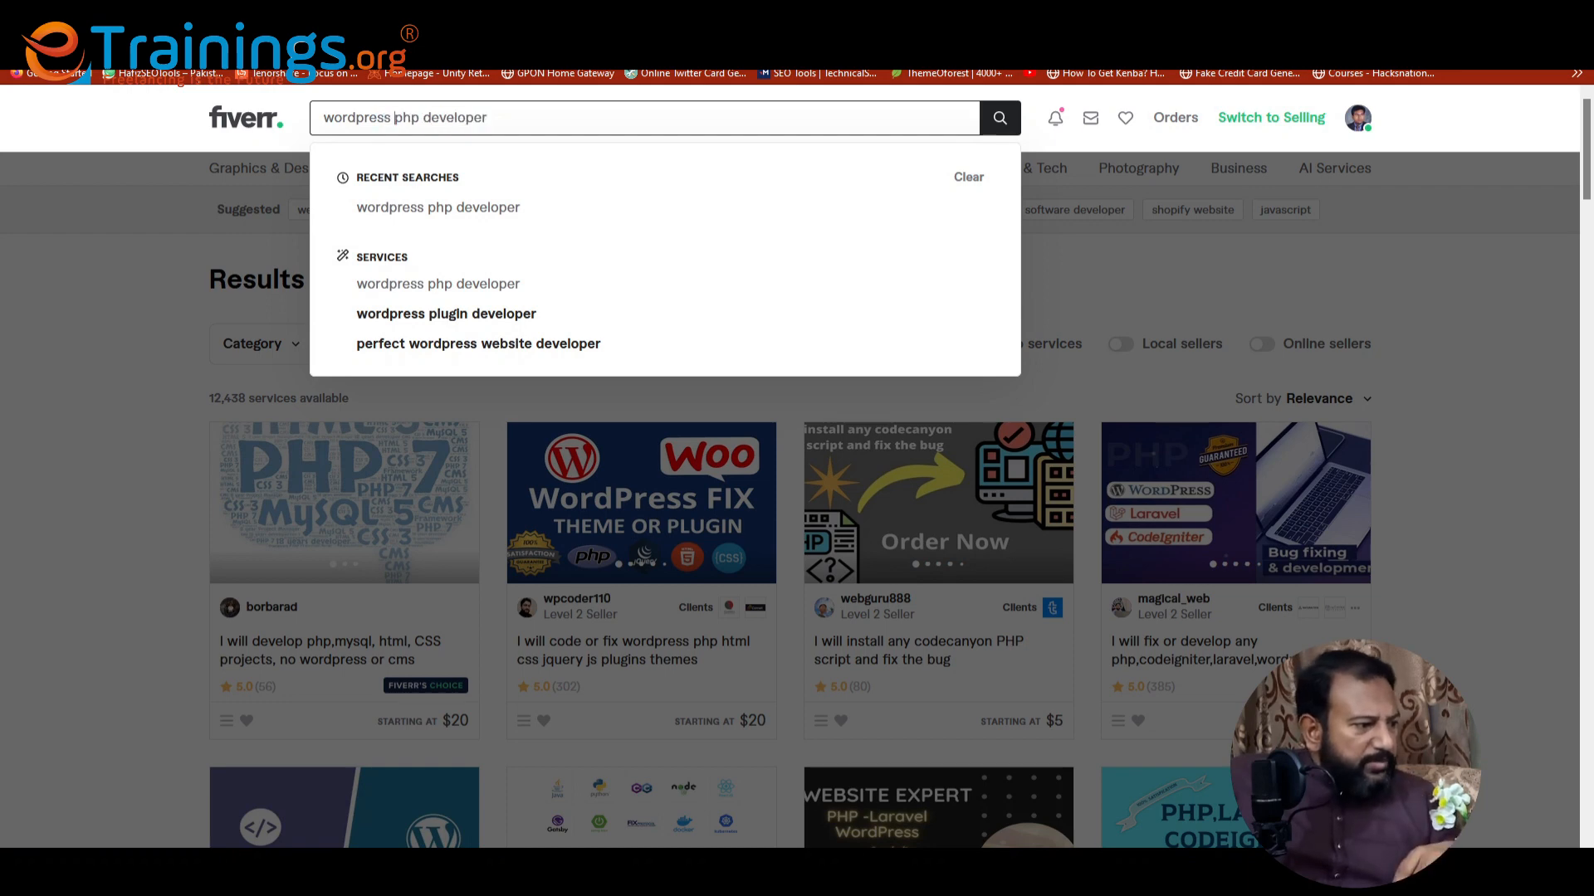
drag(394, 118, 487, 118)
key(BackSpace)
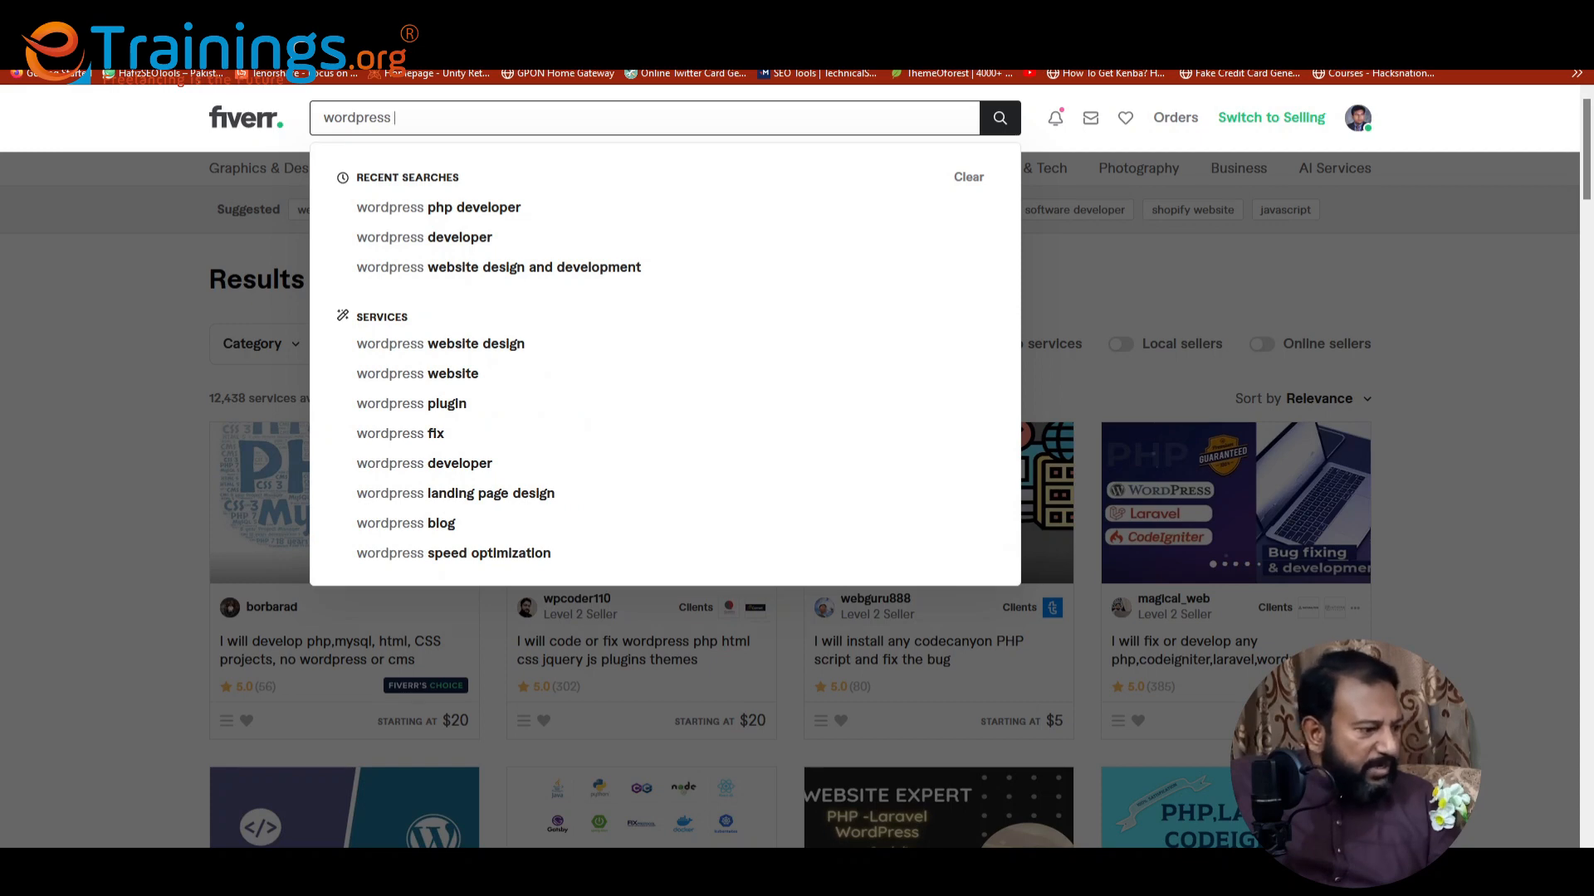
key(BackSpace)
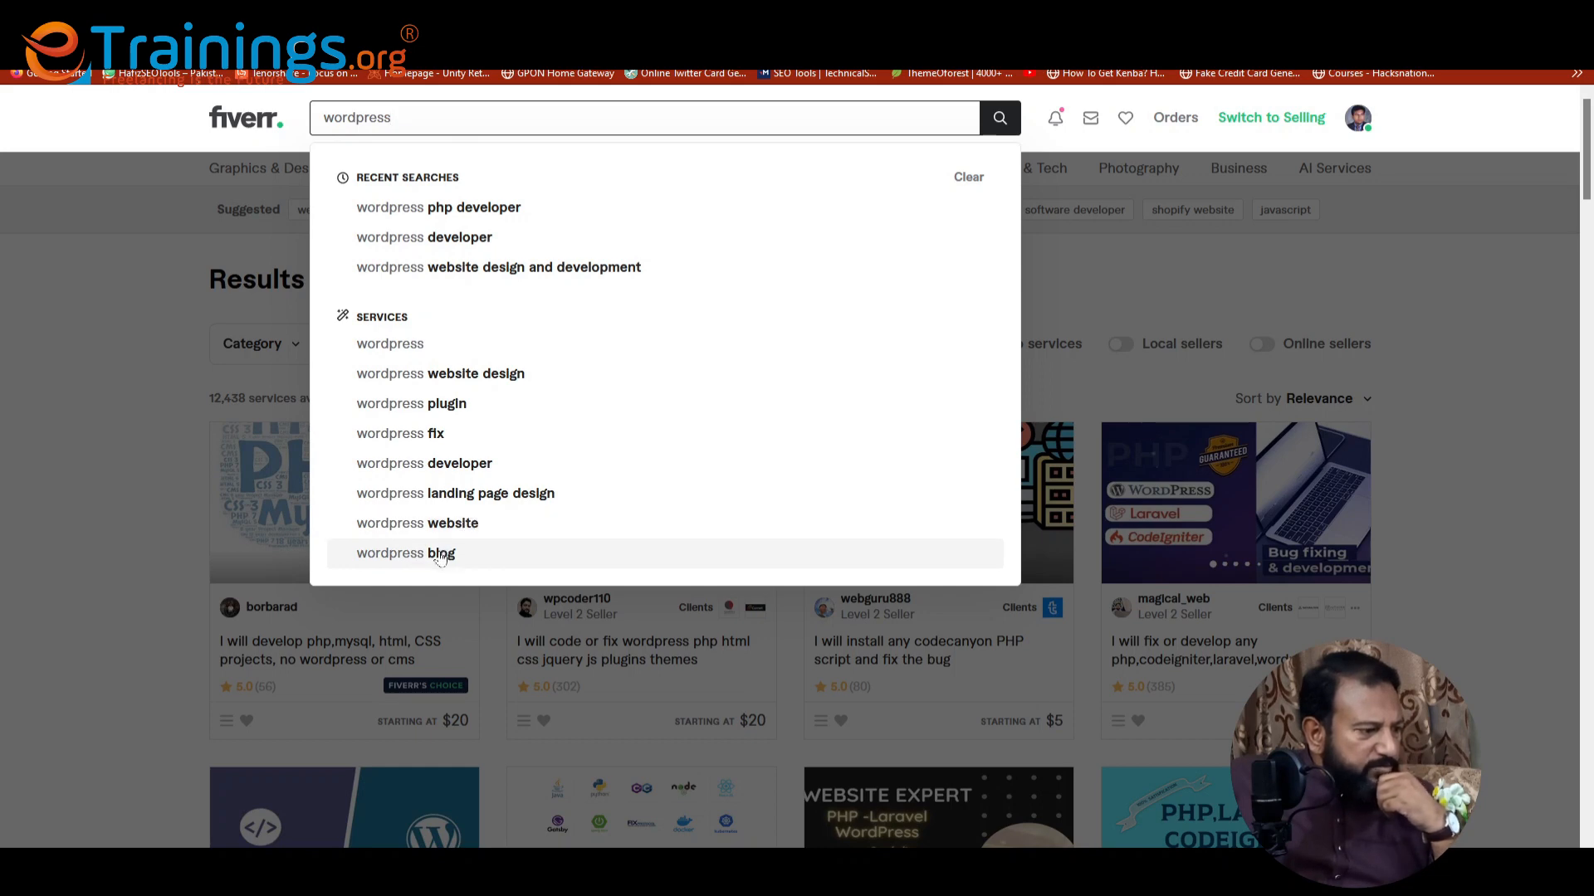
click(430, 438)
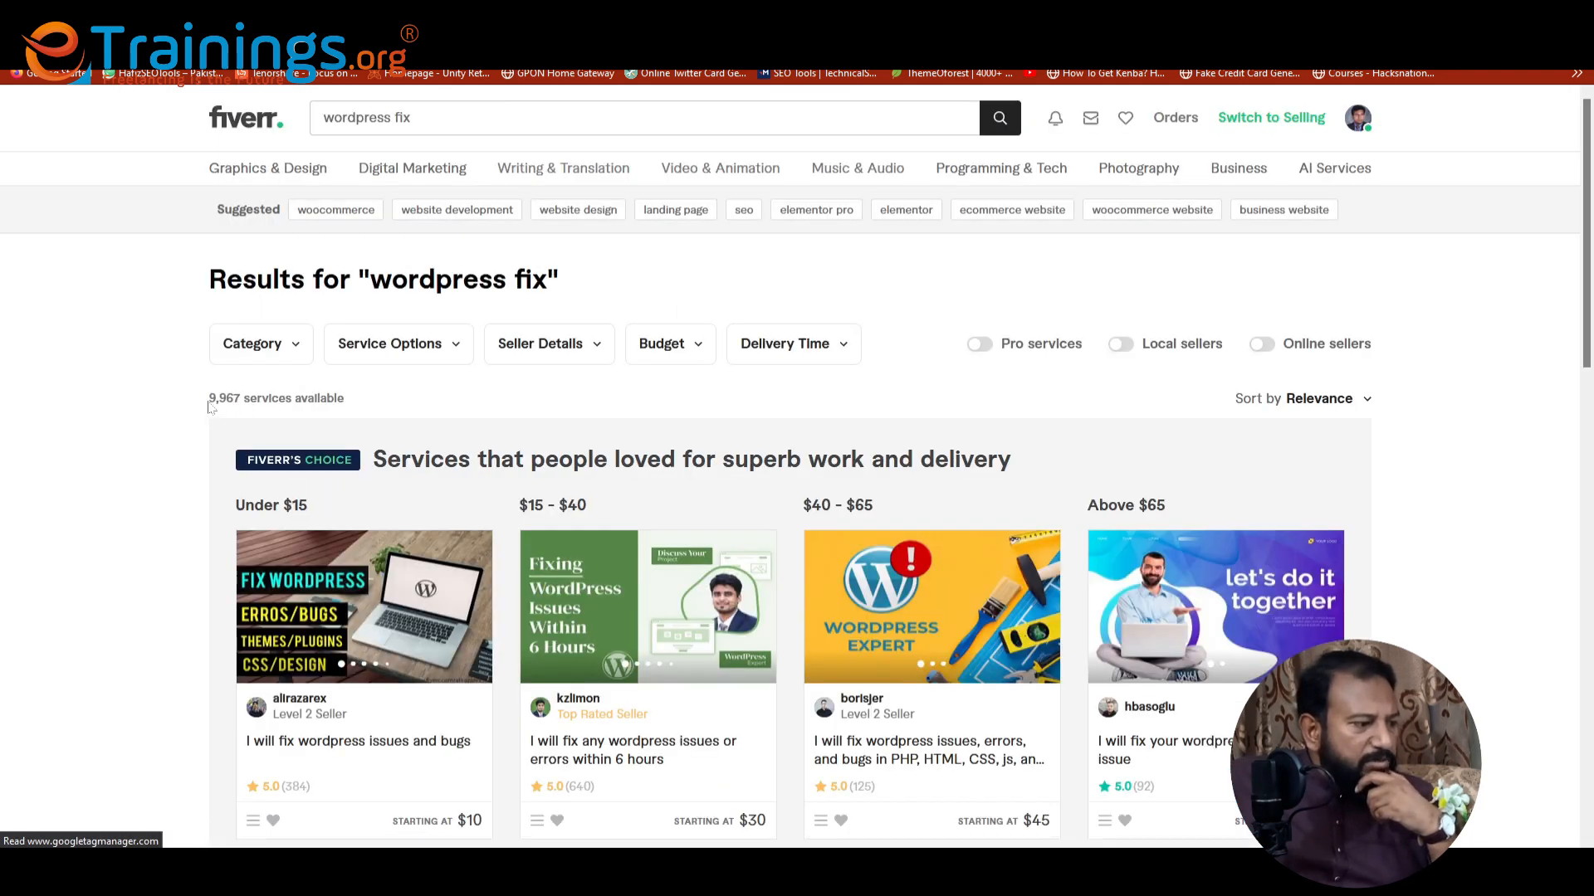
drag(211, 402, 268, 400)
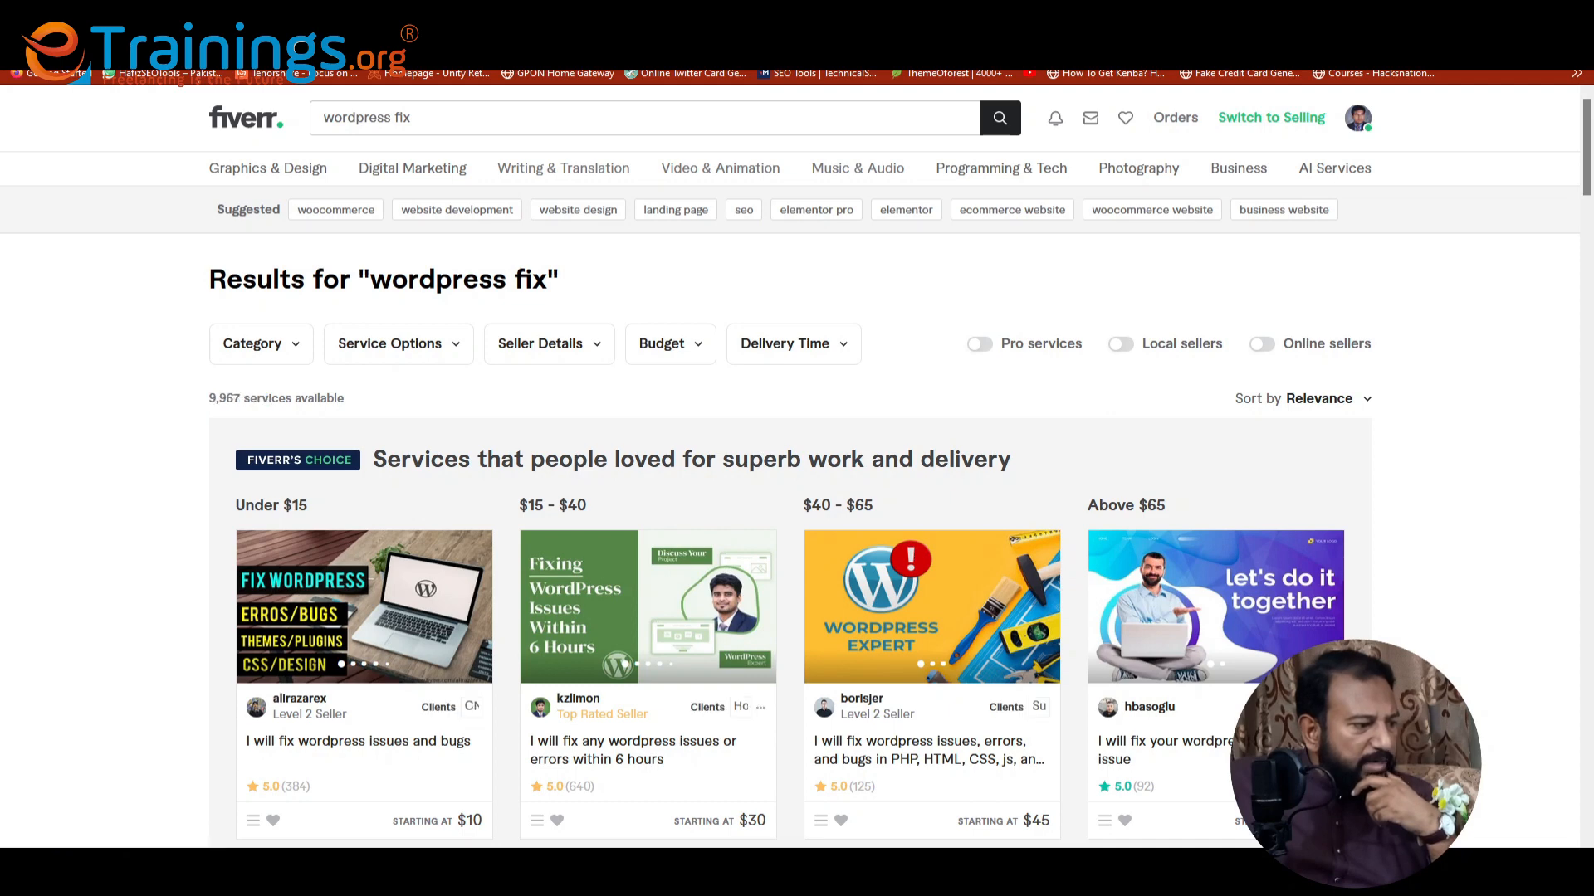
drag(370, 279, 547, 281)
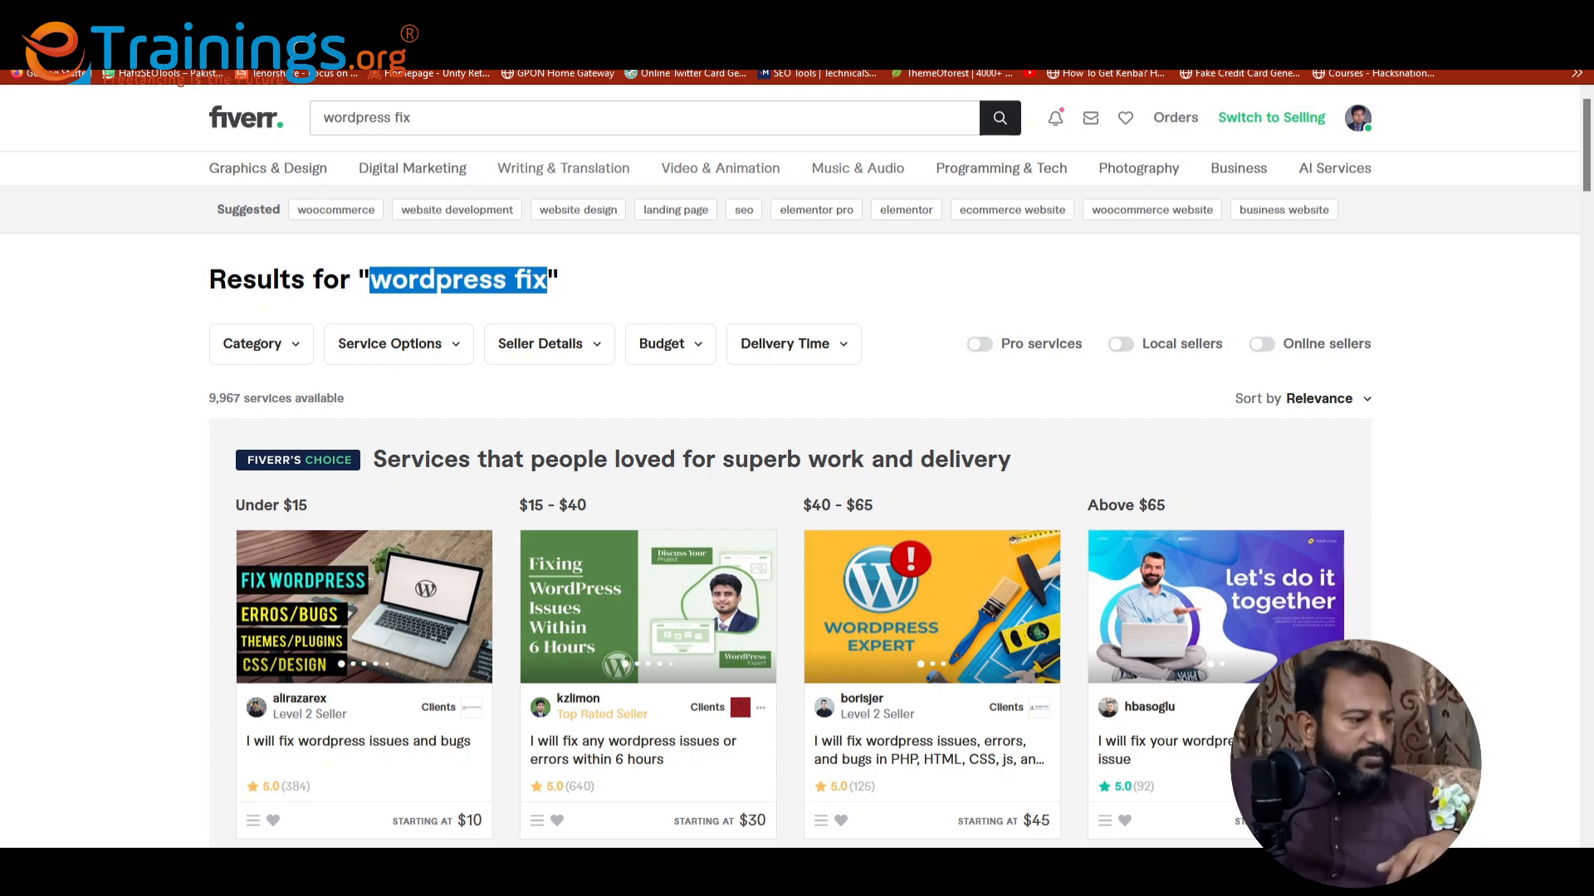
Copy the selected keyword "wordpress fix" from the Fiverr results heading into the Notepad list, leaving a blank line before it.
right_click(488, 283)
click(508, 301)
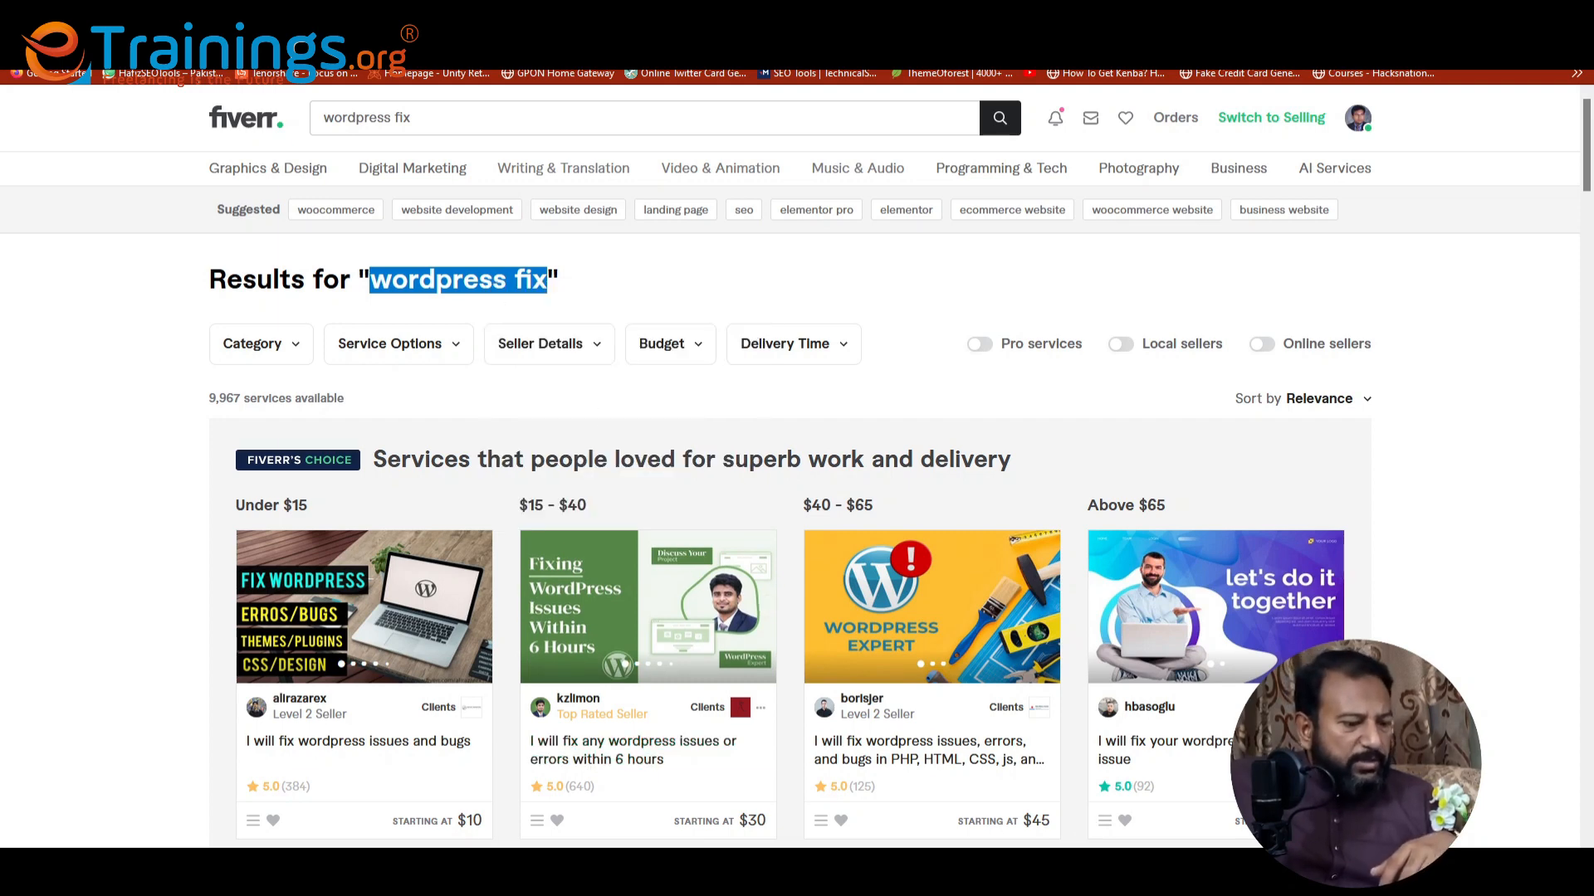
key(alt+Tab)
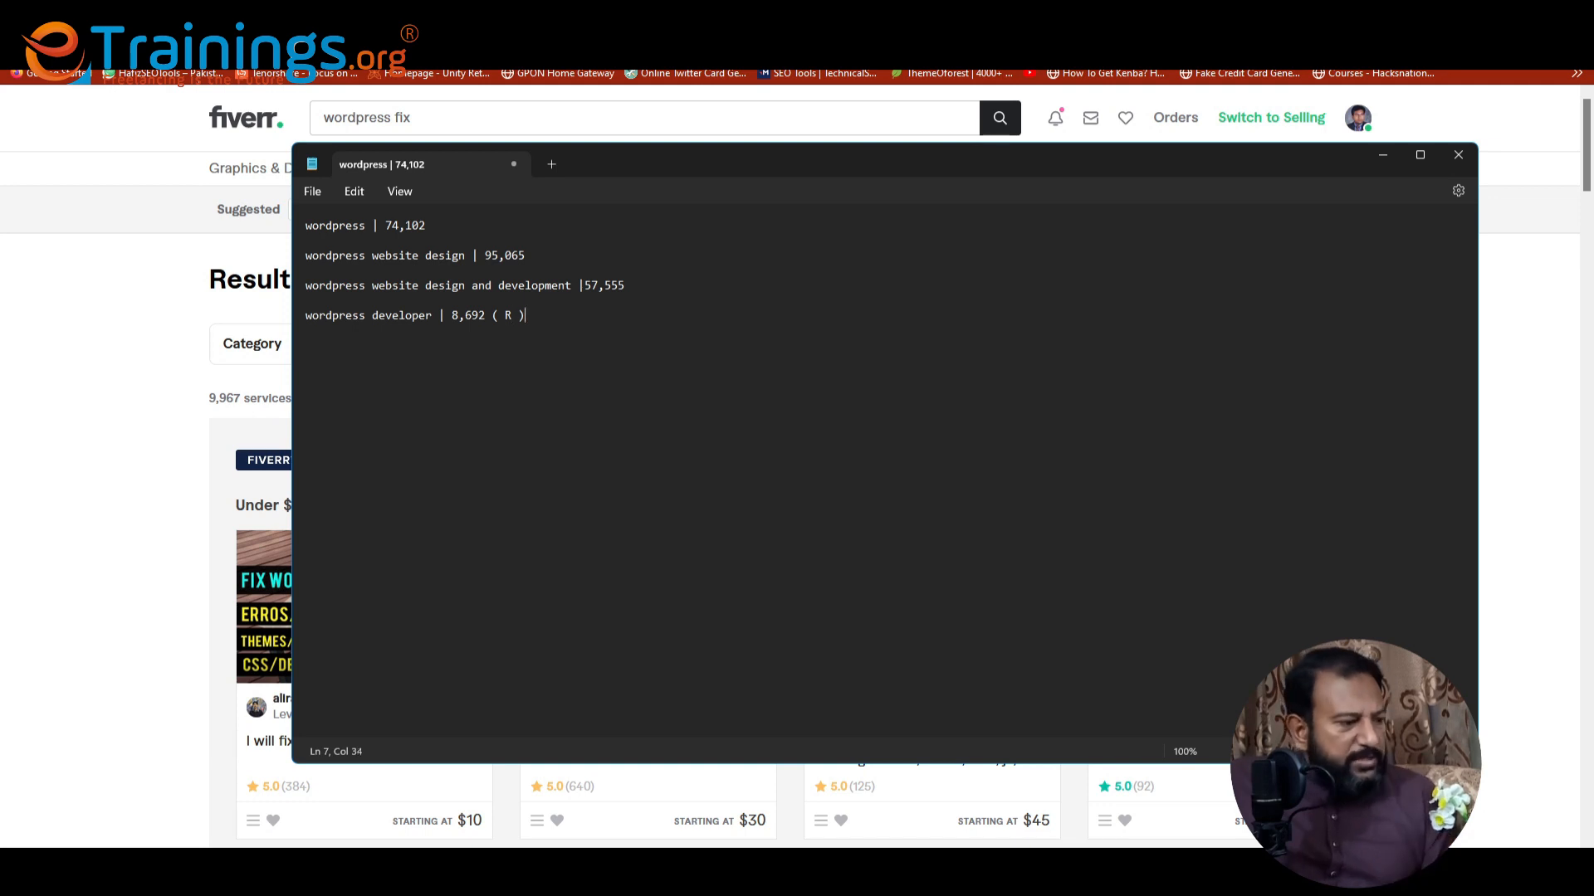
key(Return)
key(Return)
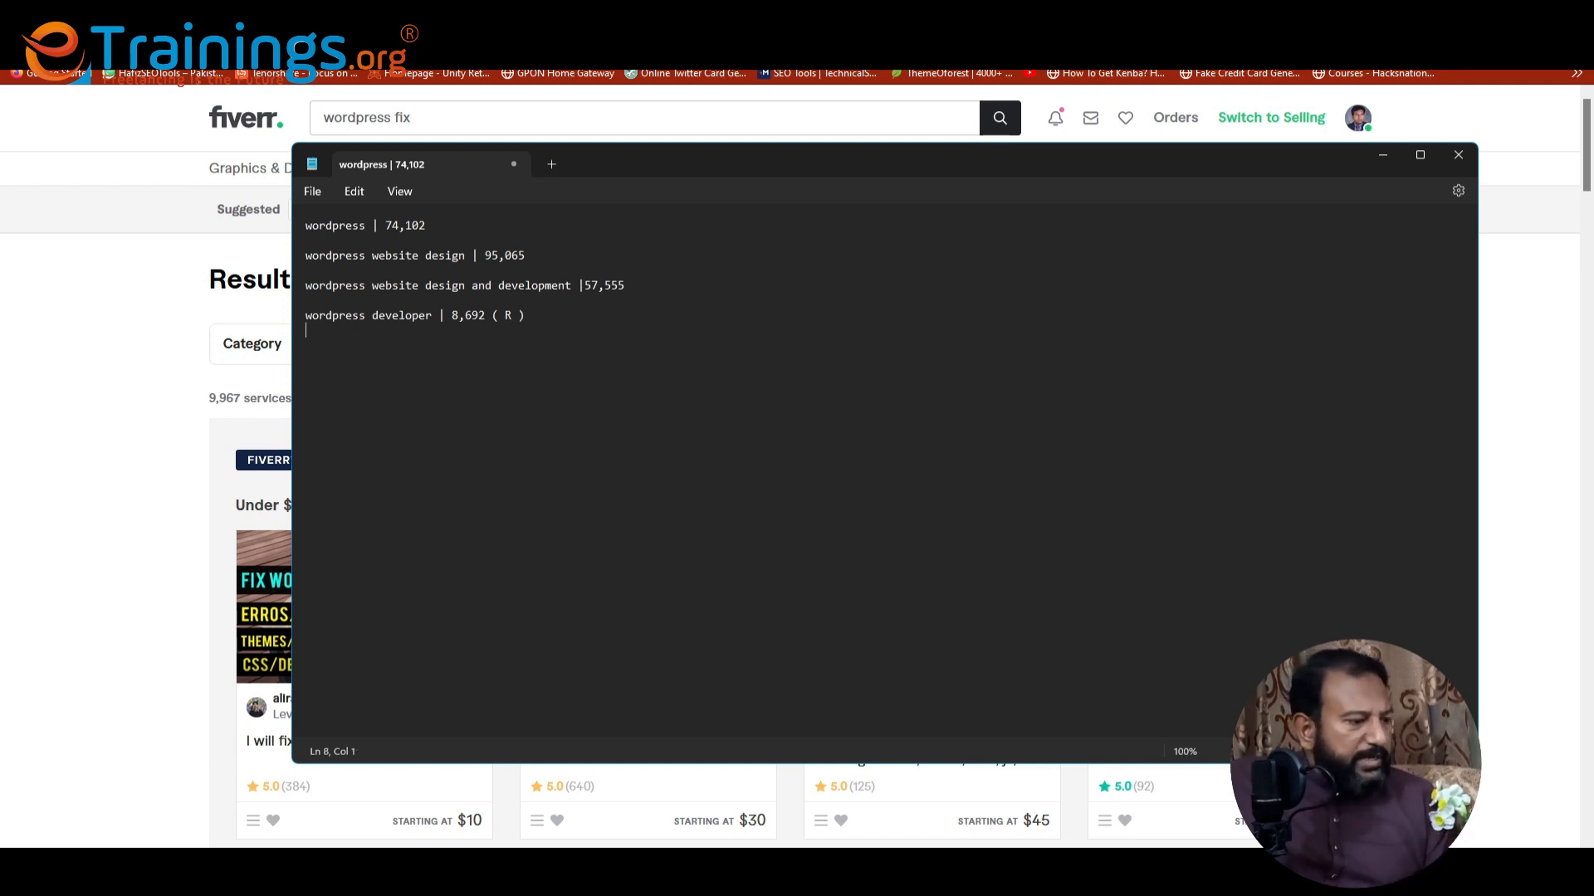
key(ctrl+v)
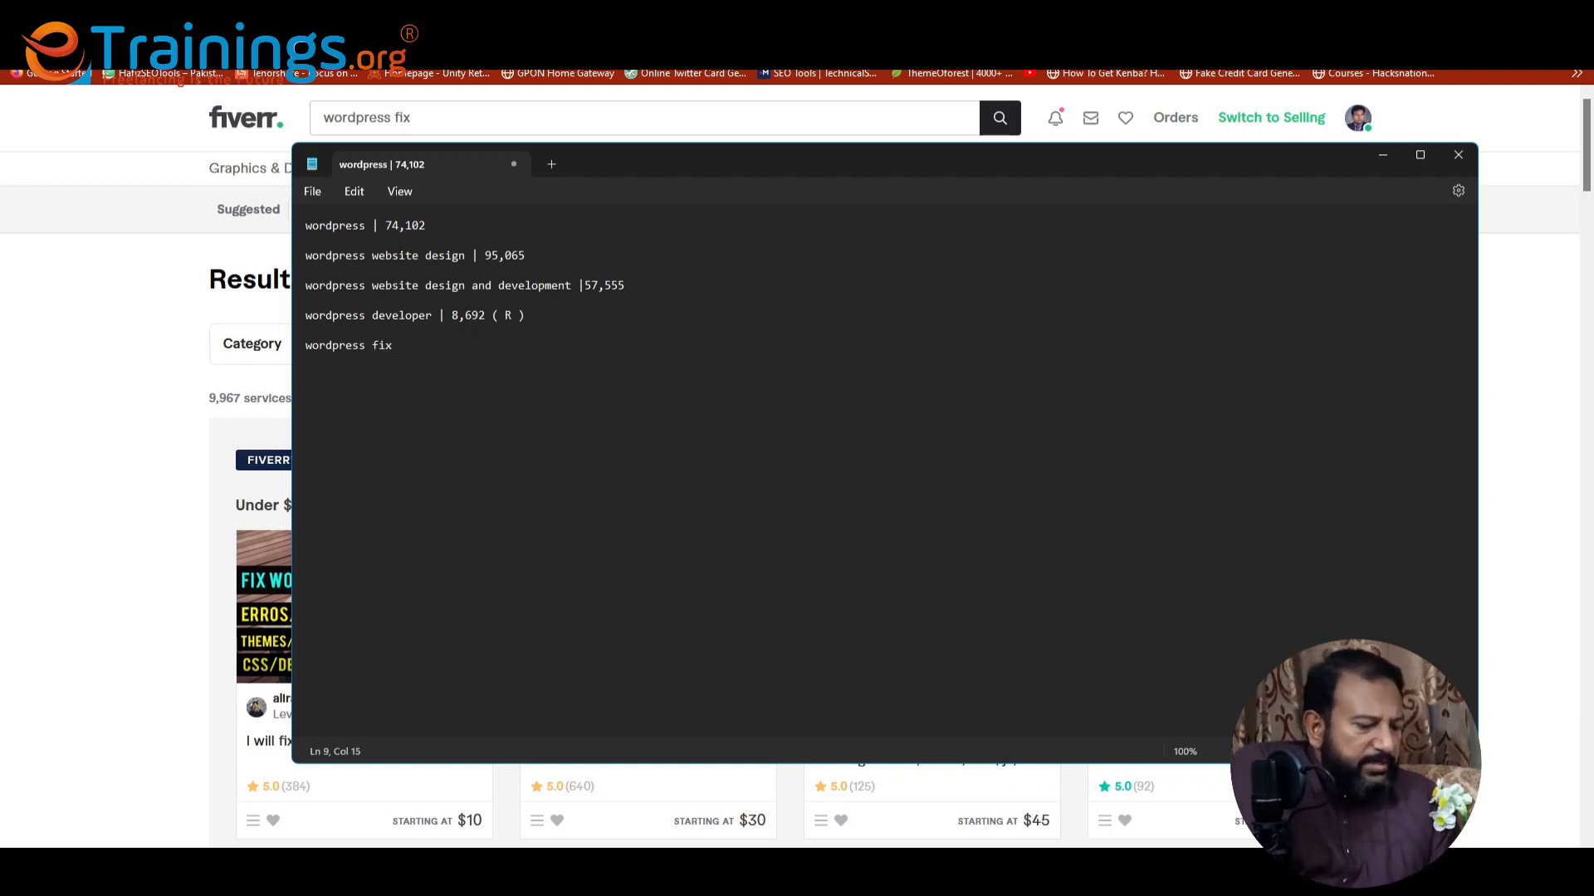
Complete the new list entry as "wordpress fix | 9,967", moving the Notepad window aside to expose the service count.
text(|)
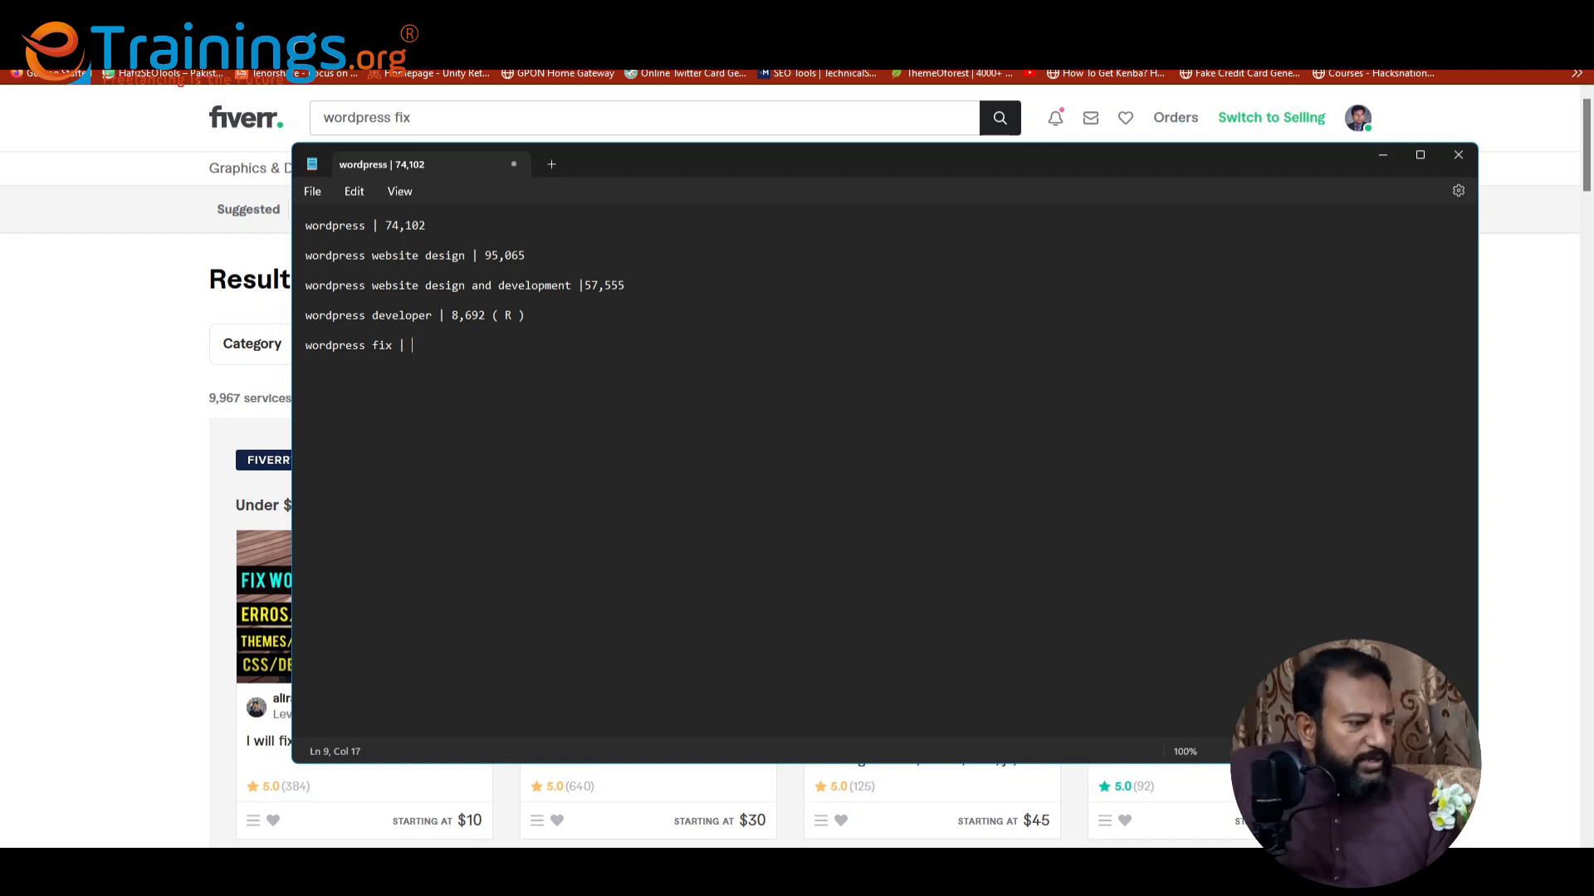
drag(669, 181, 776, 238)
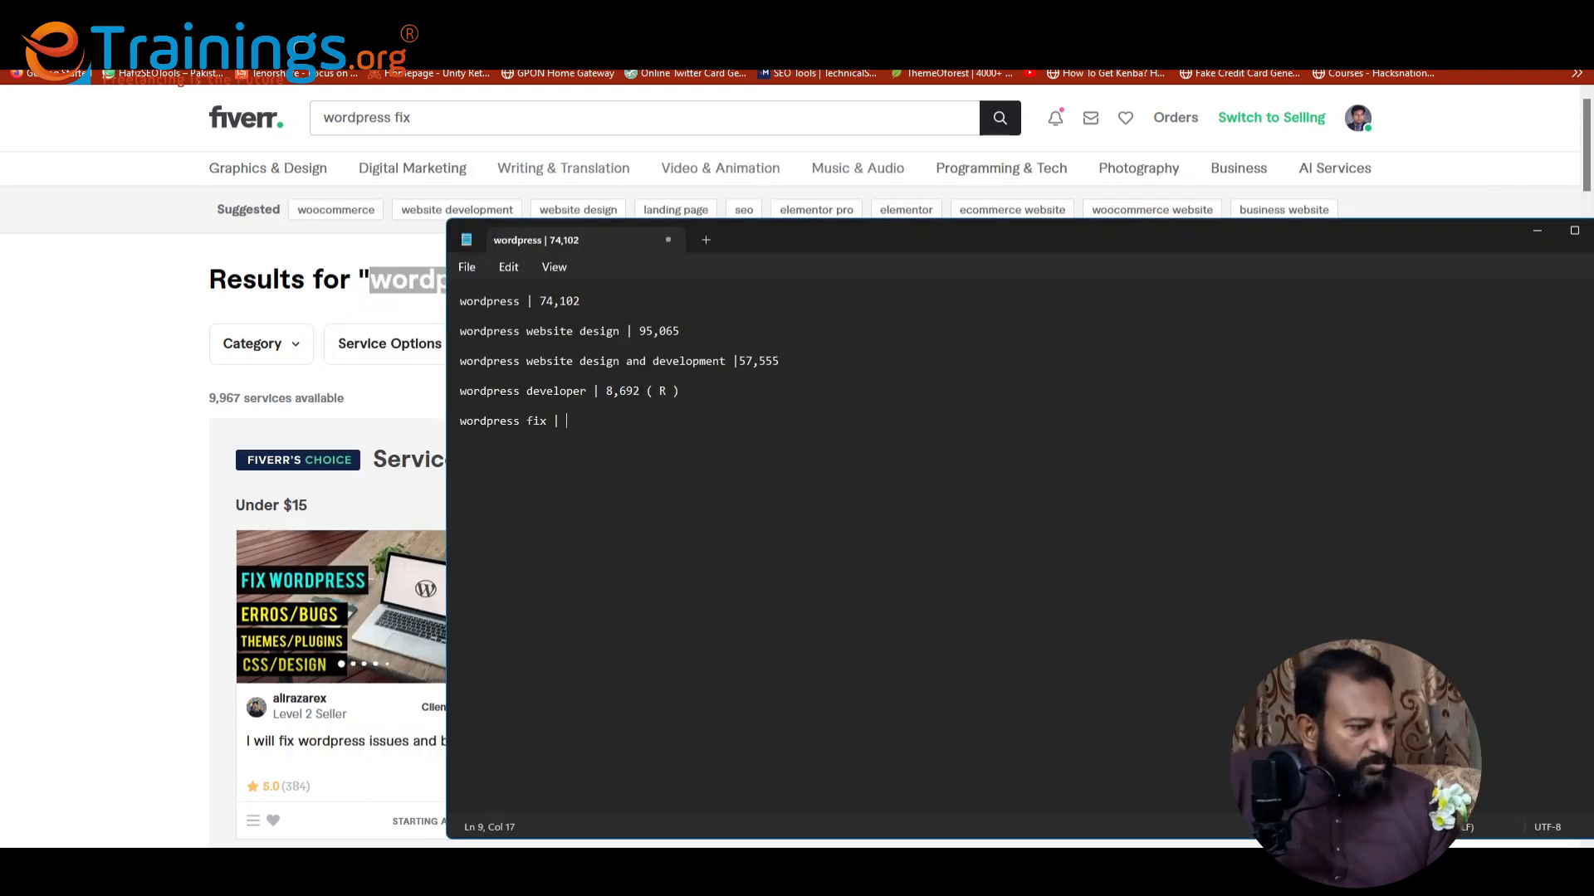
text(9)
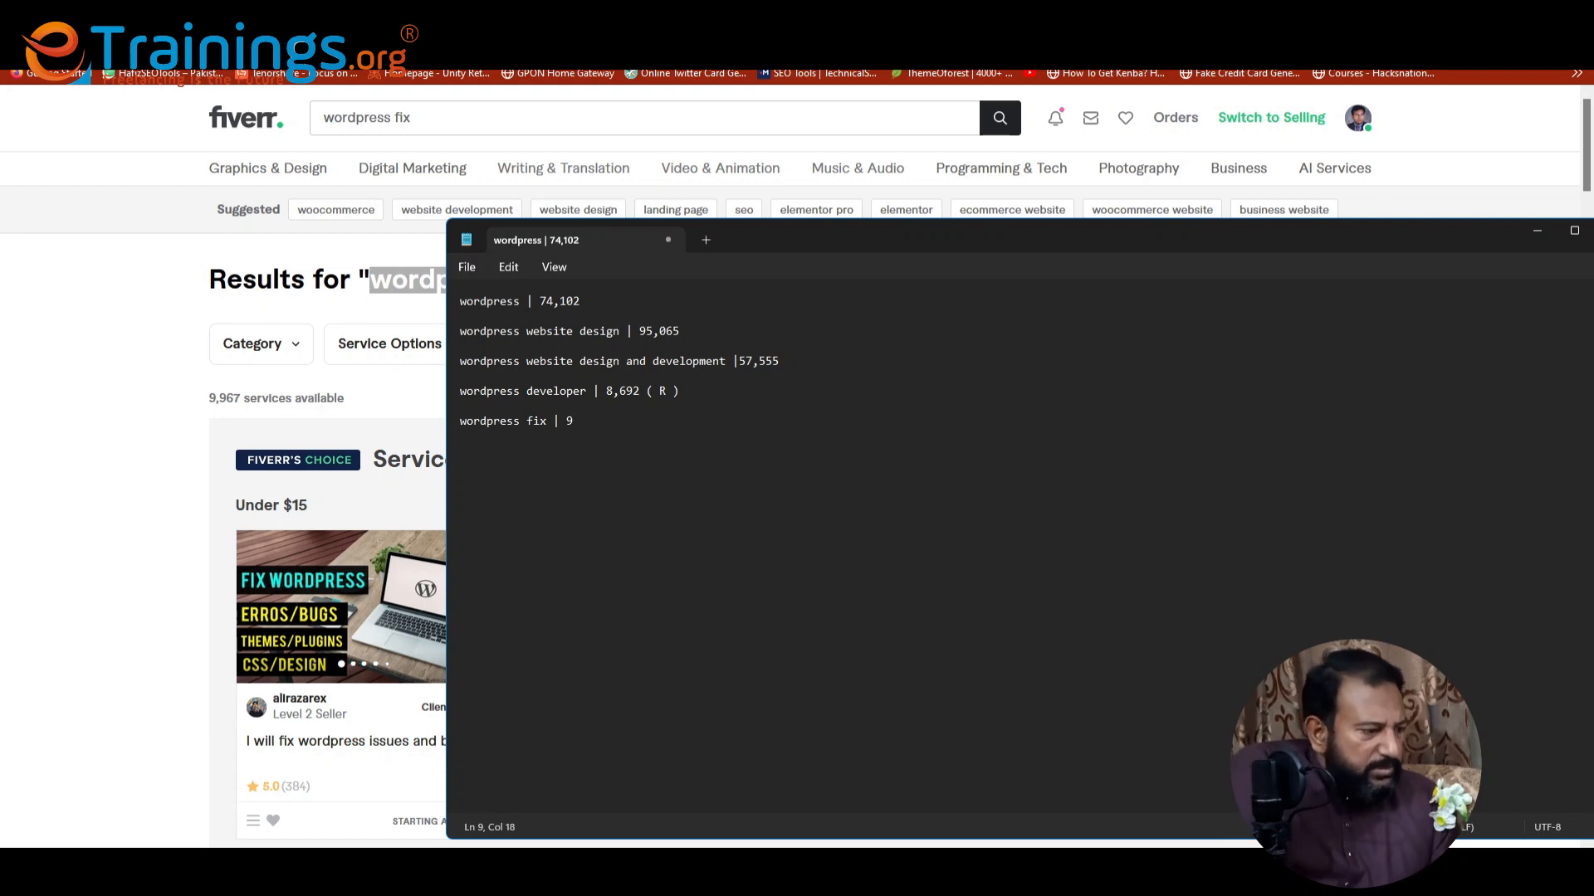
text(,967)
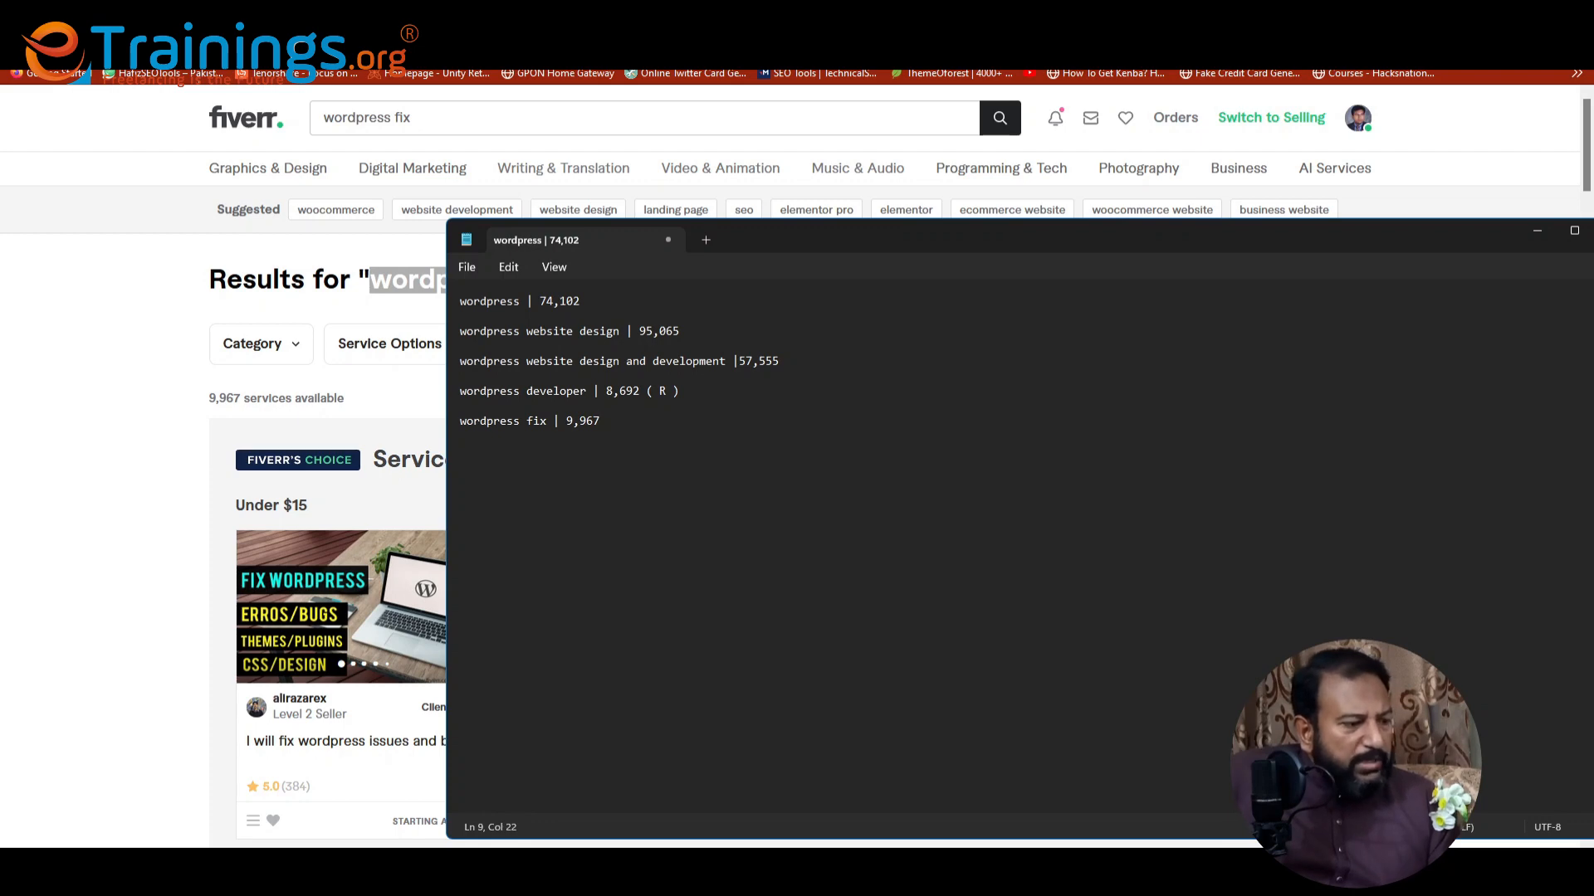
Save the keyword list in the Downloads folder as a text document named "wordpres gig competition".
click(463, 270)
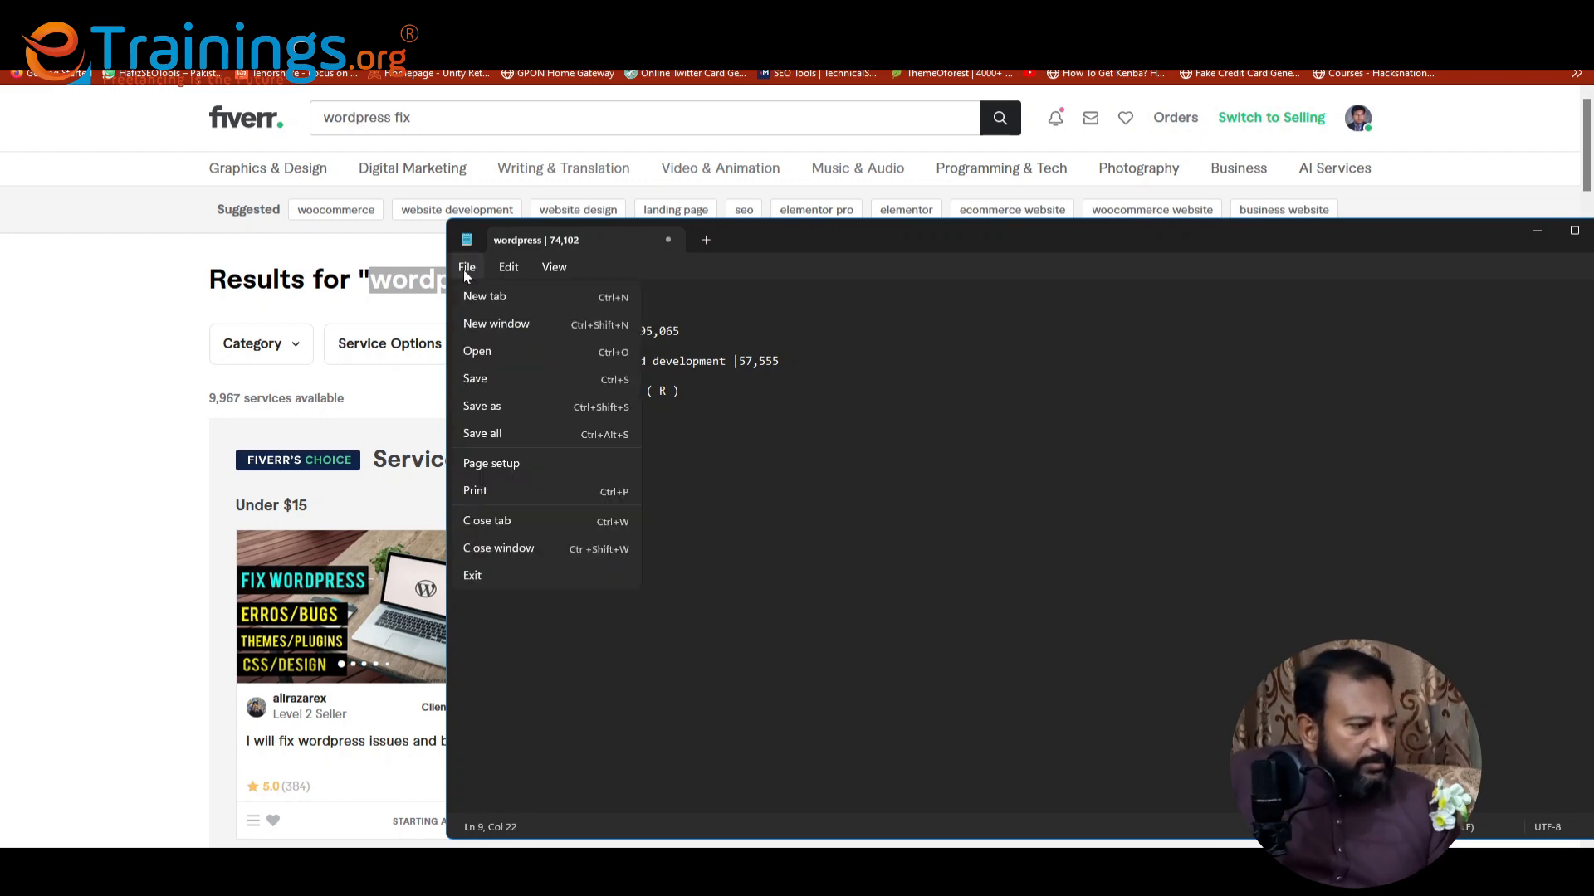
click(490, 380)
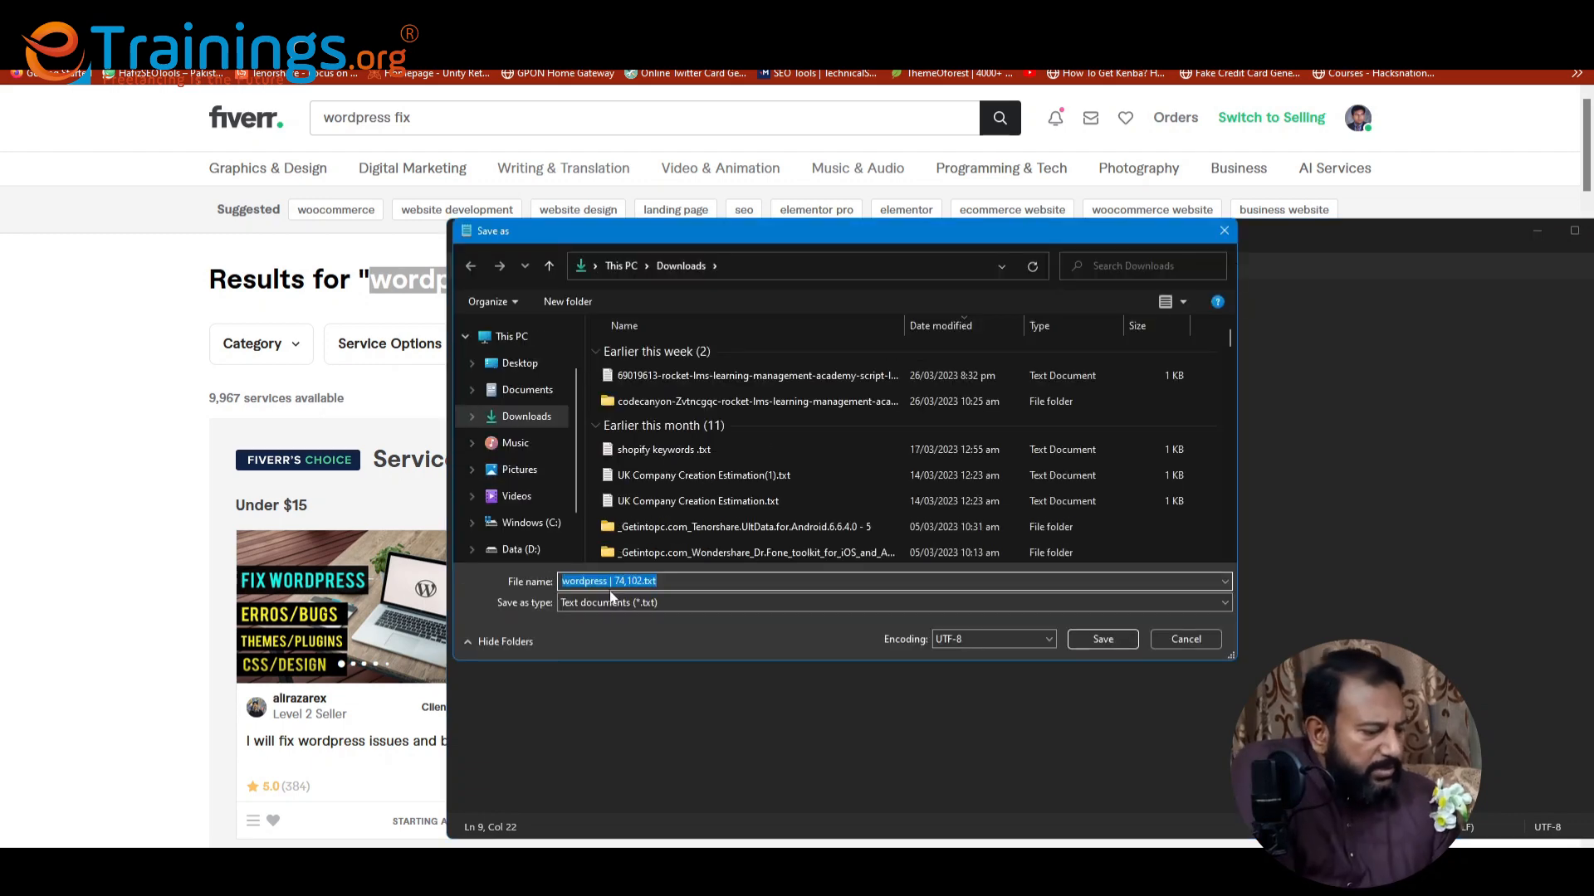
text(word)
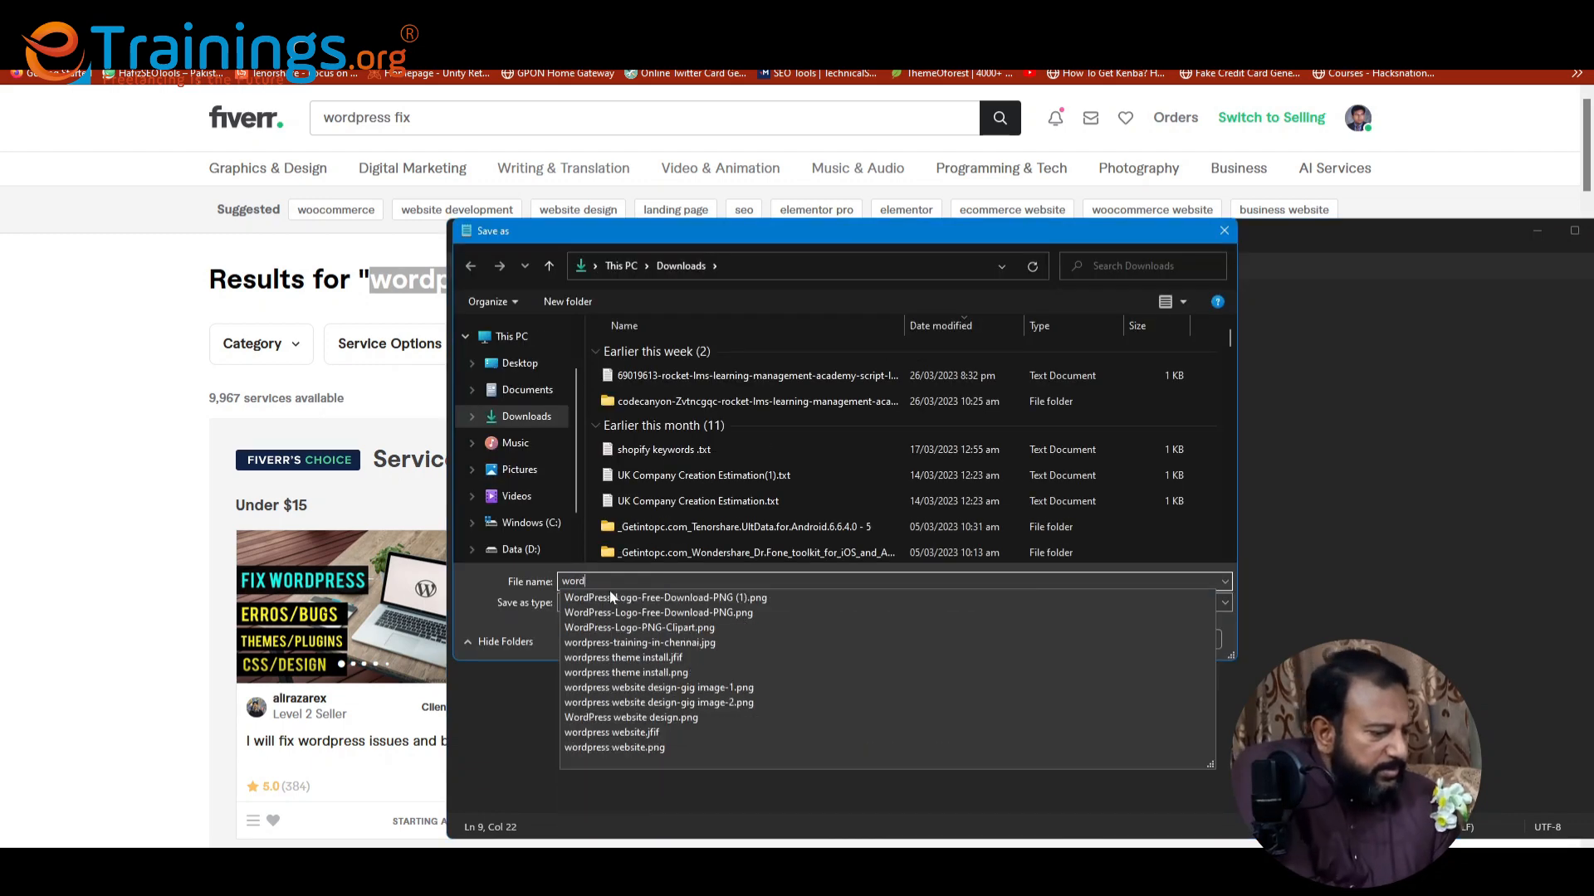
text(pres g)
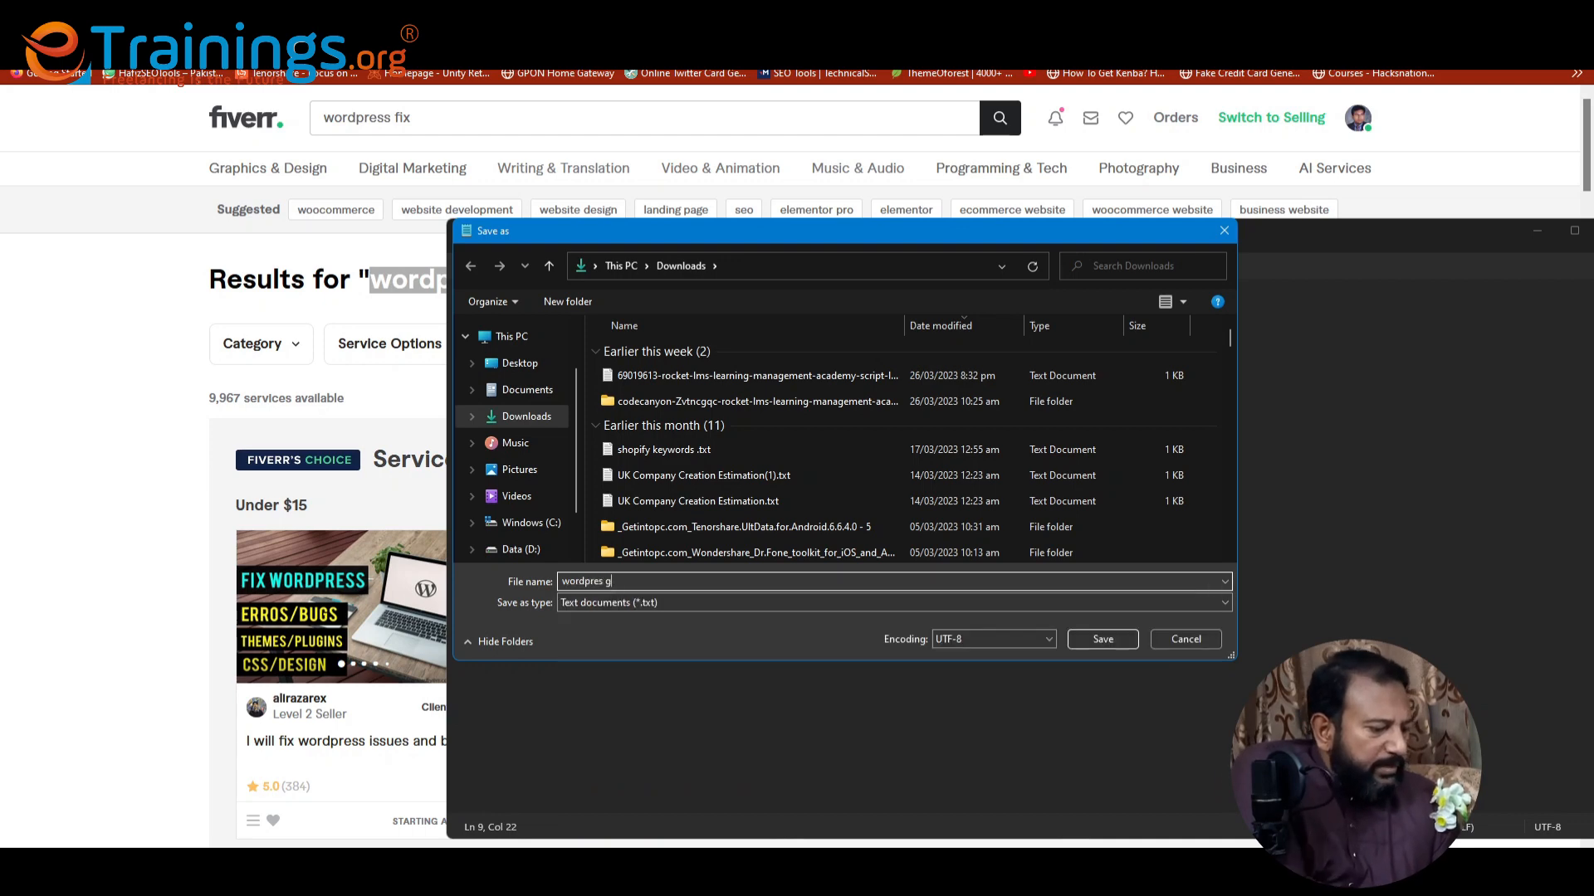
text(ig)
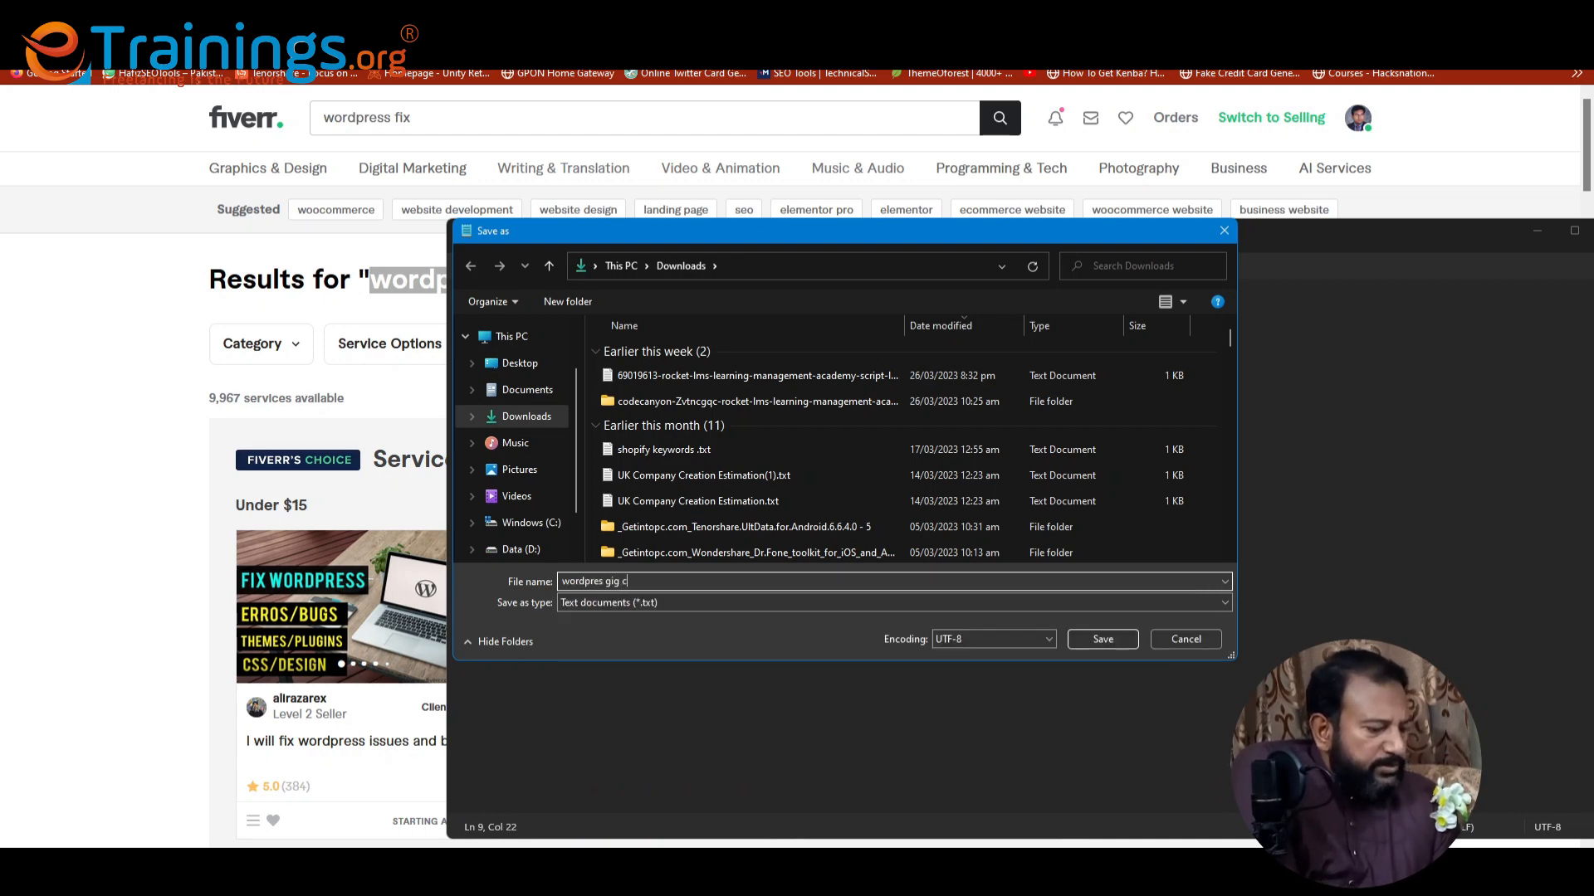
text( compe)
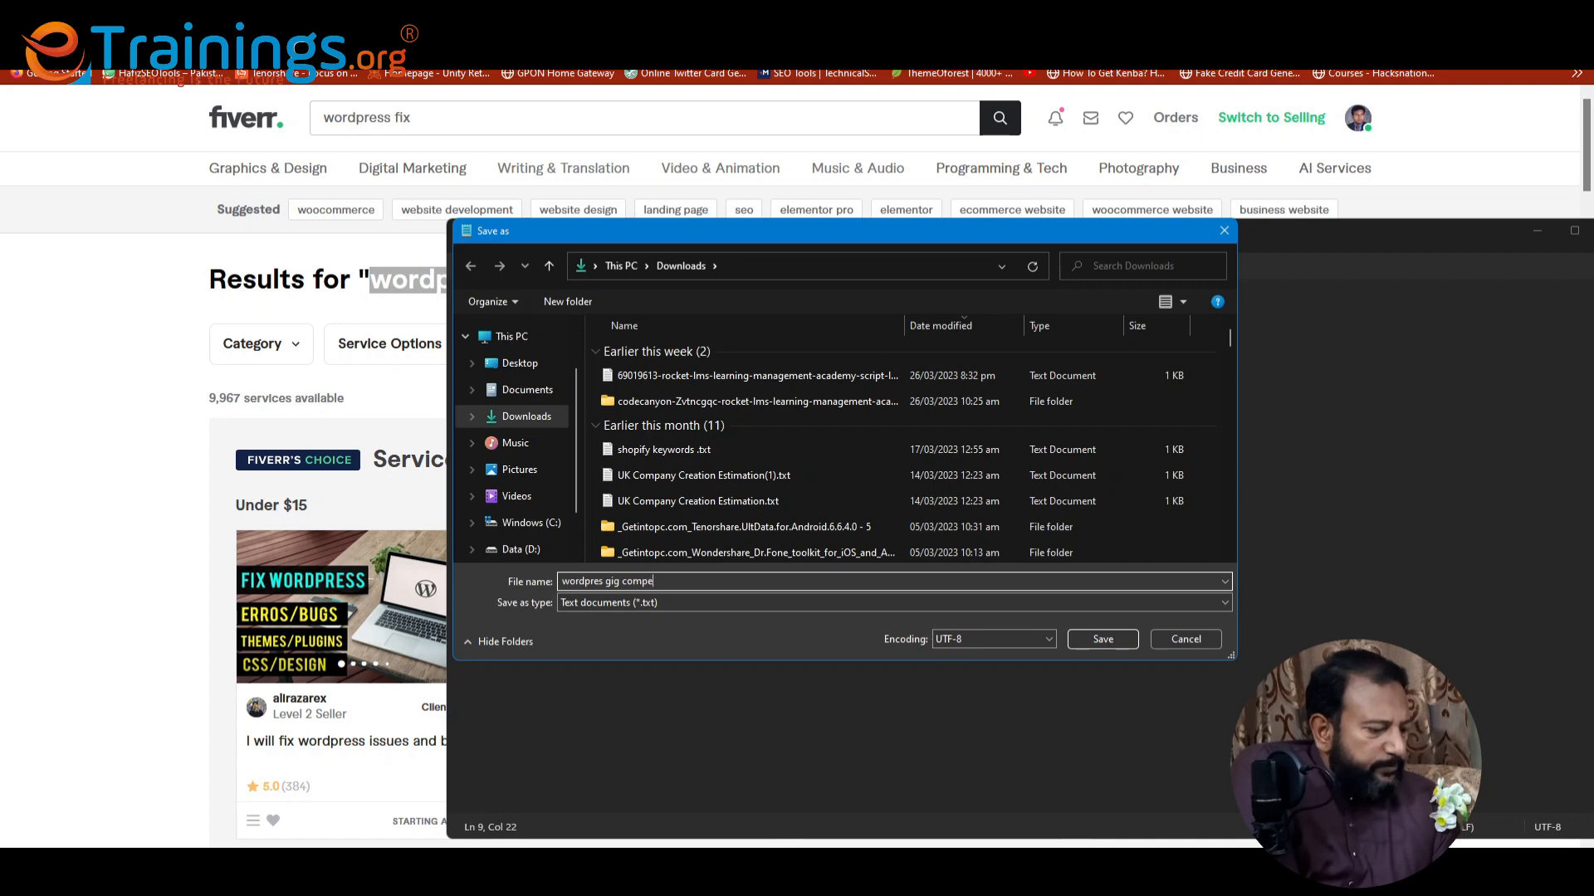
text(tition)
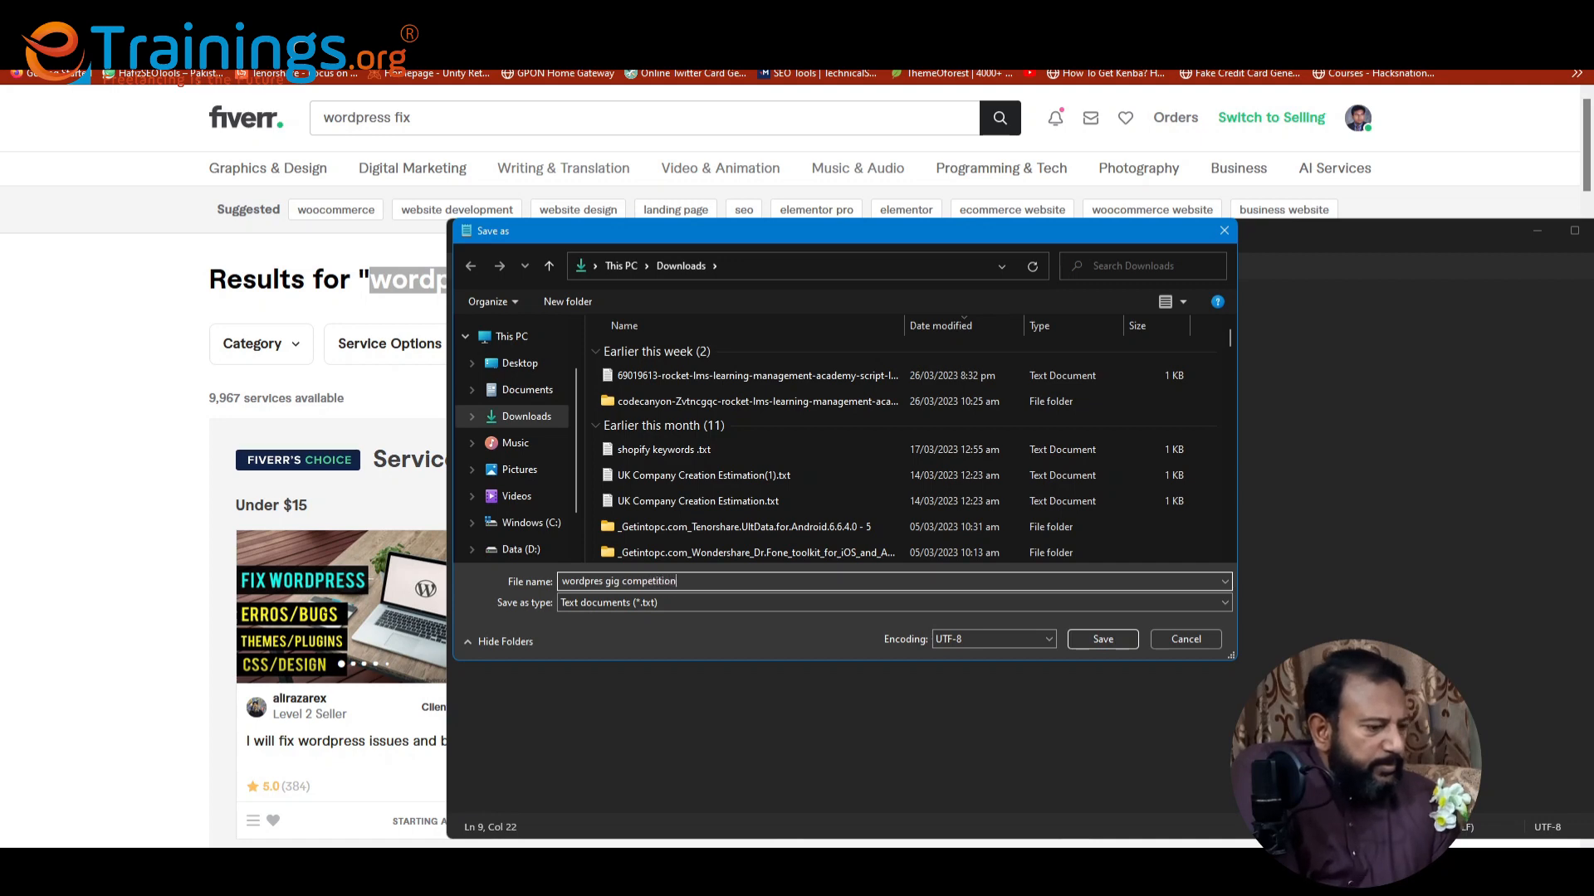
click(1113, 646)
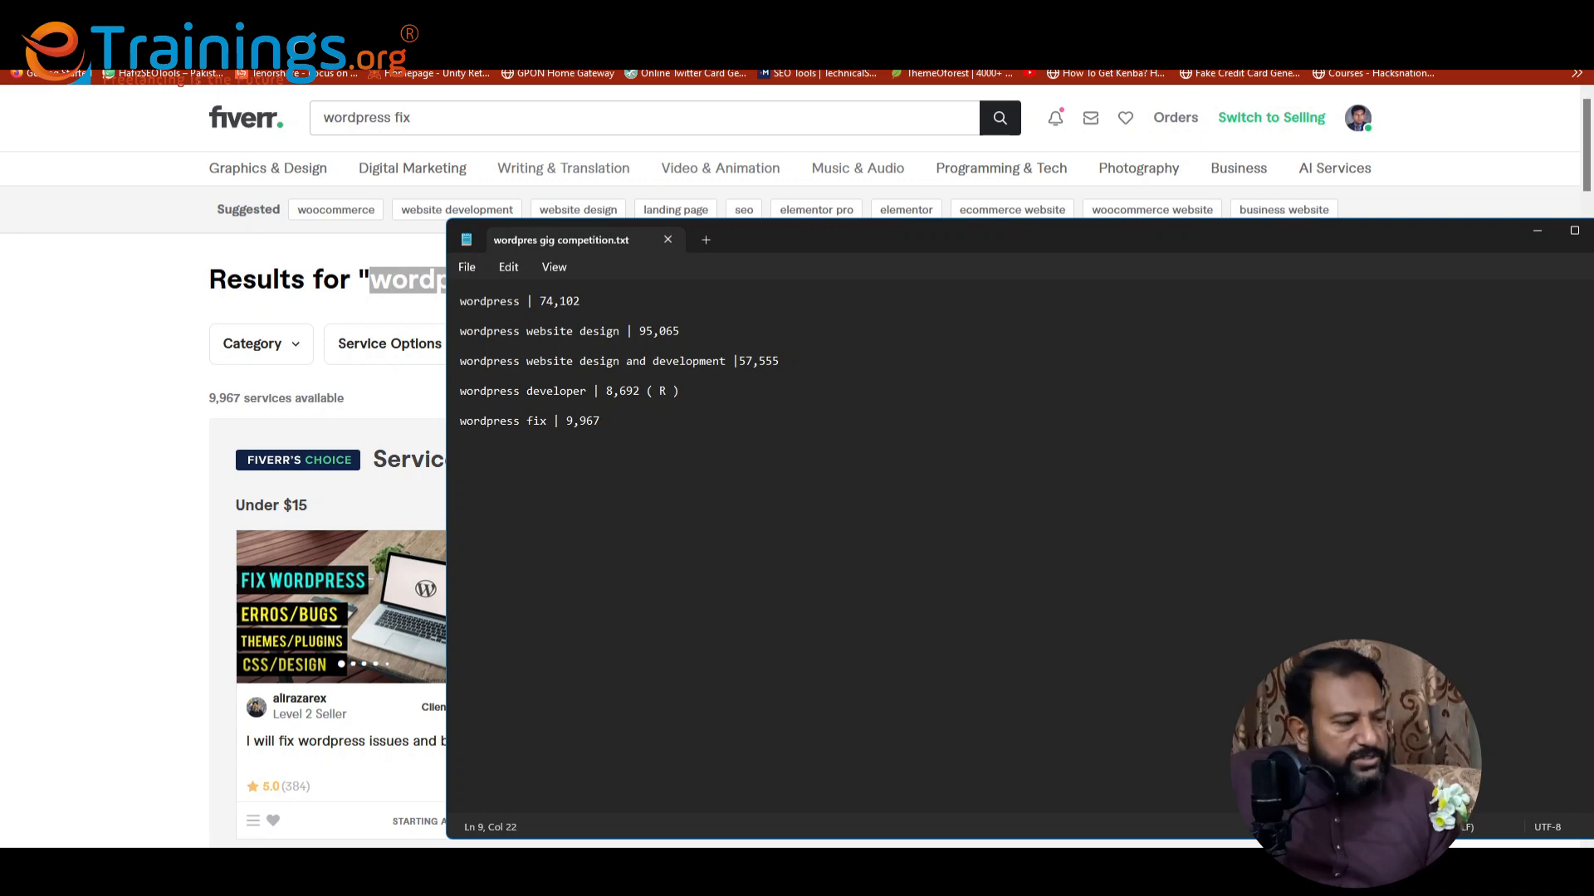
Return to Fiverr, search for the suggested "urdu" term "urdu data entry" and look through the listed gigs.
click(123, 526)
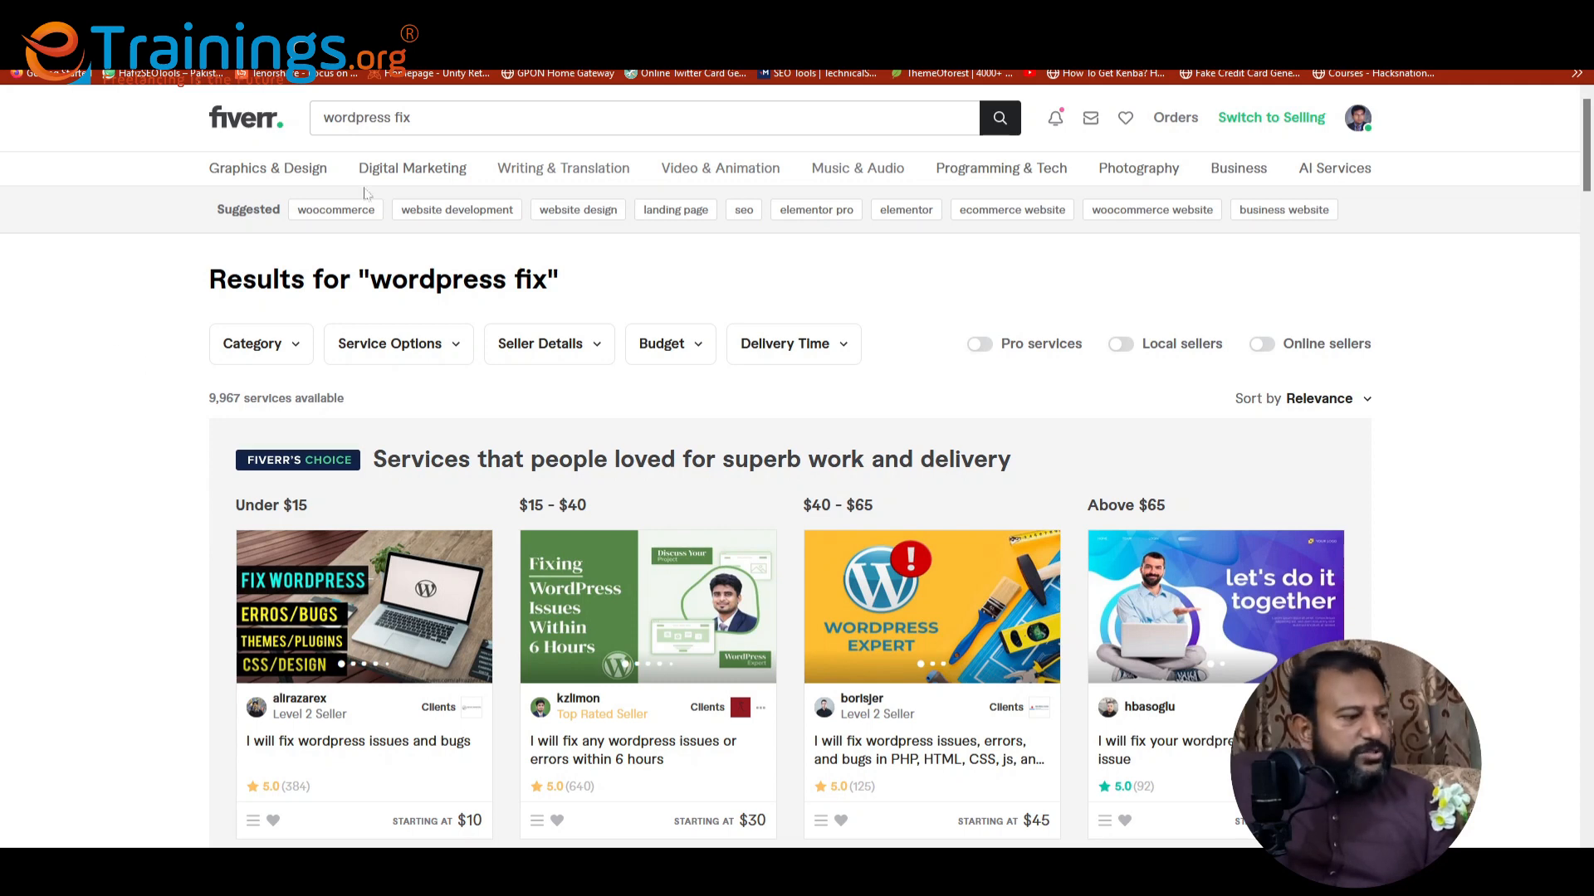
click(415, 117)
drag(411, 117, 298, 118)
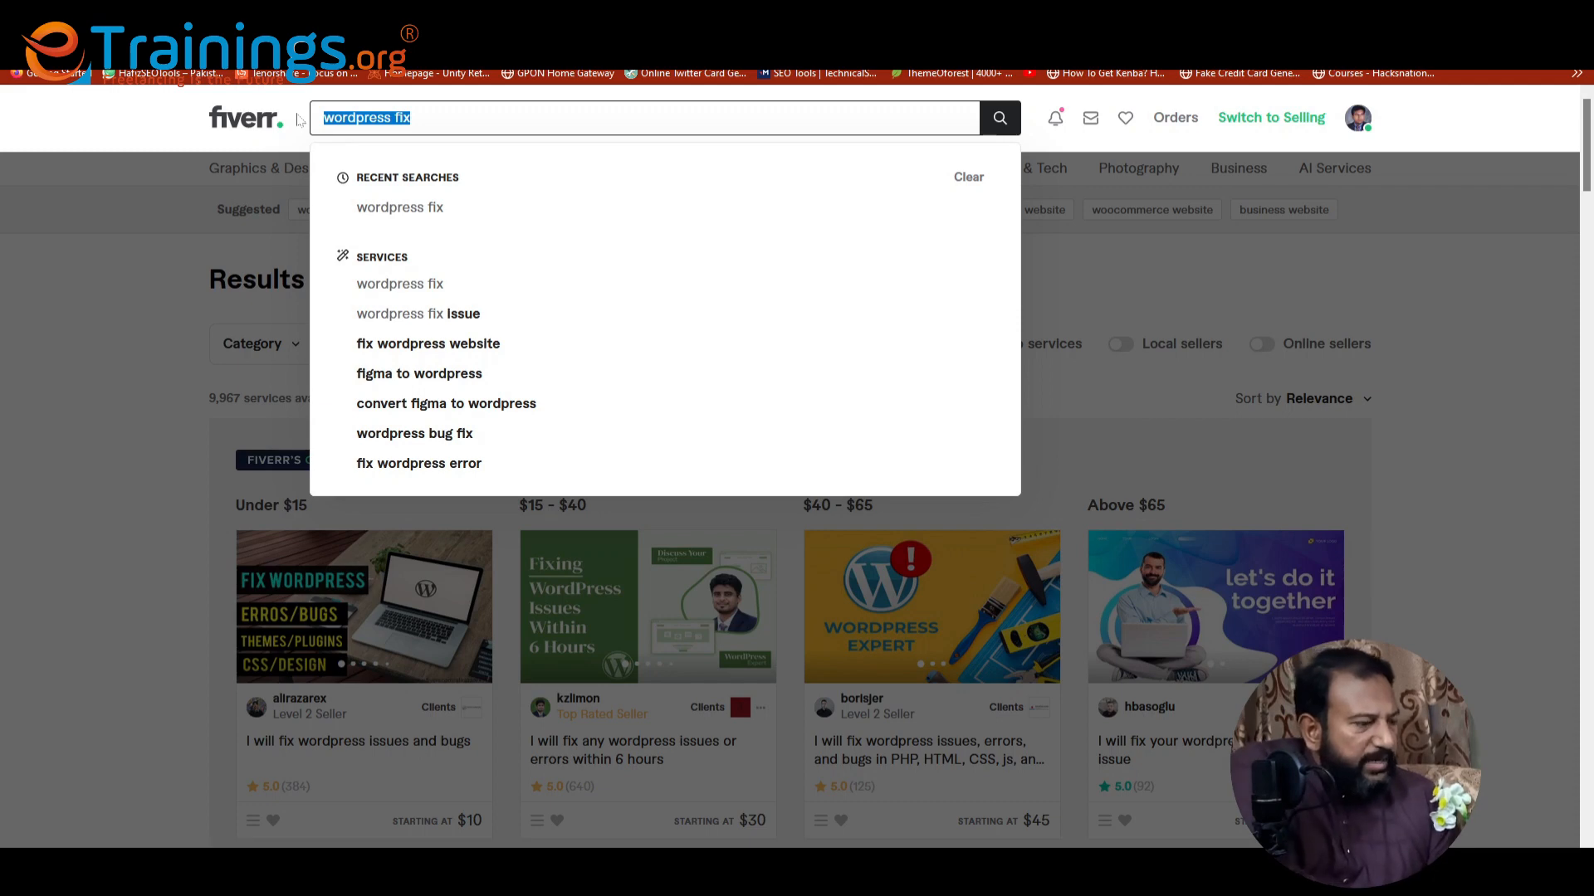
text(urdu)
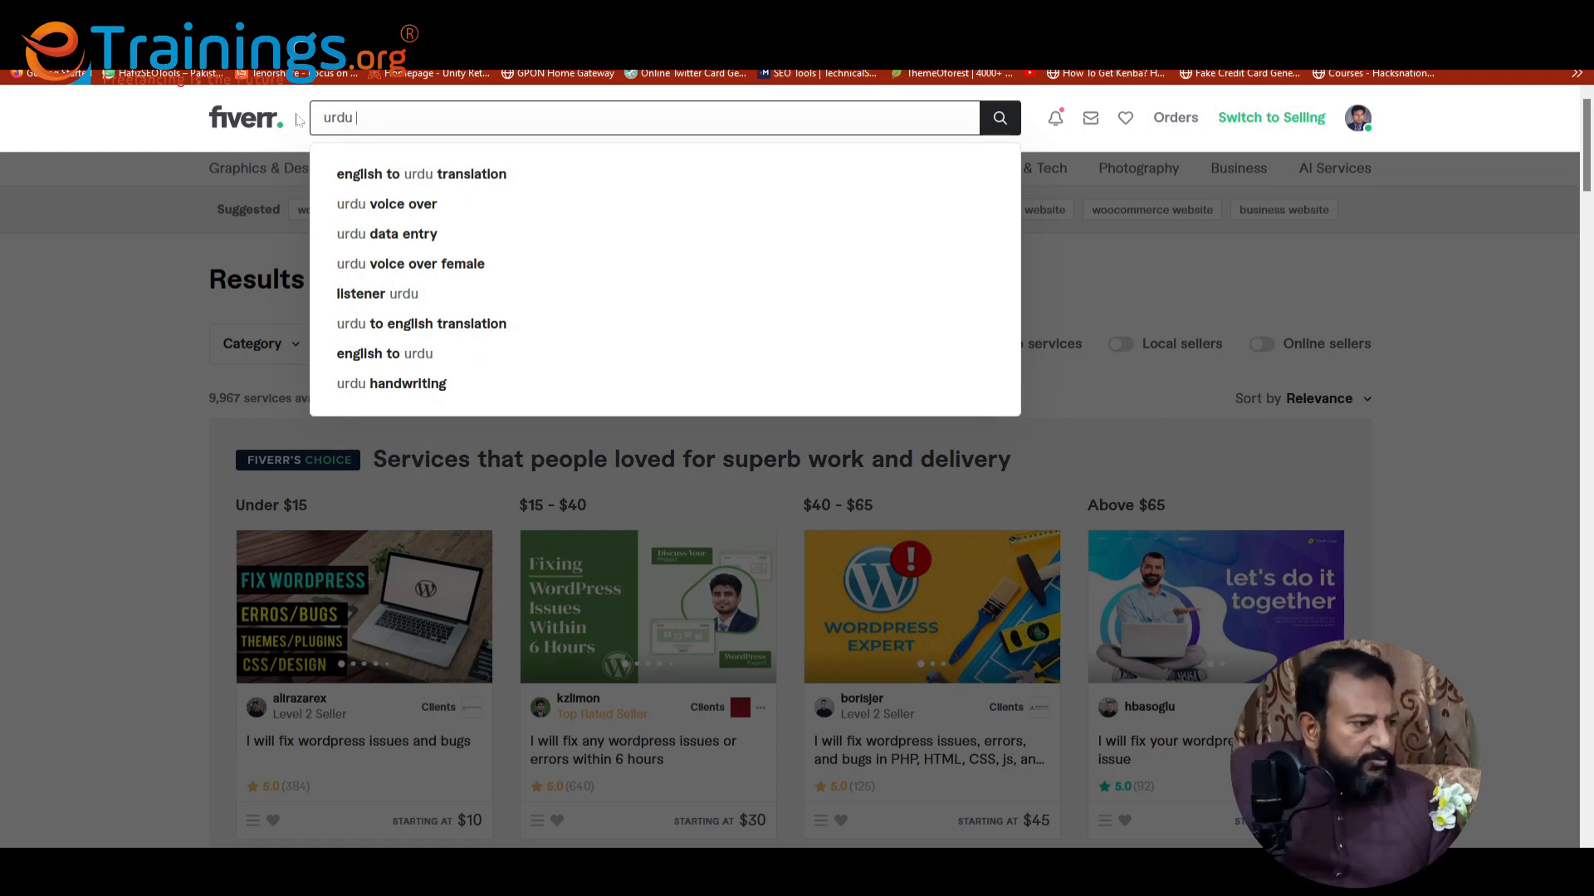
click(350, 244)
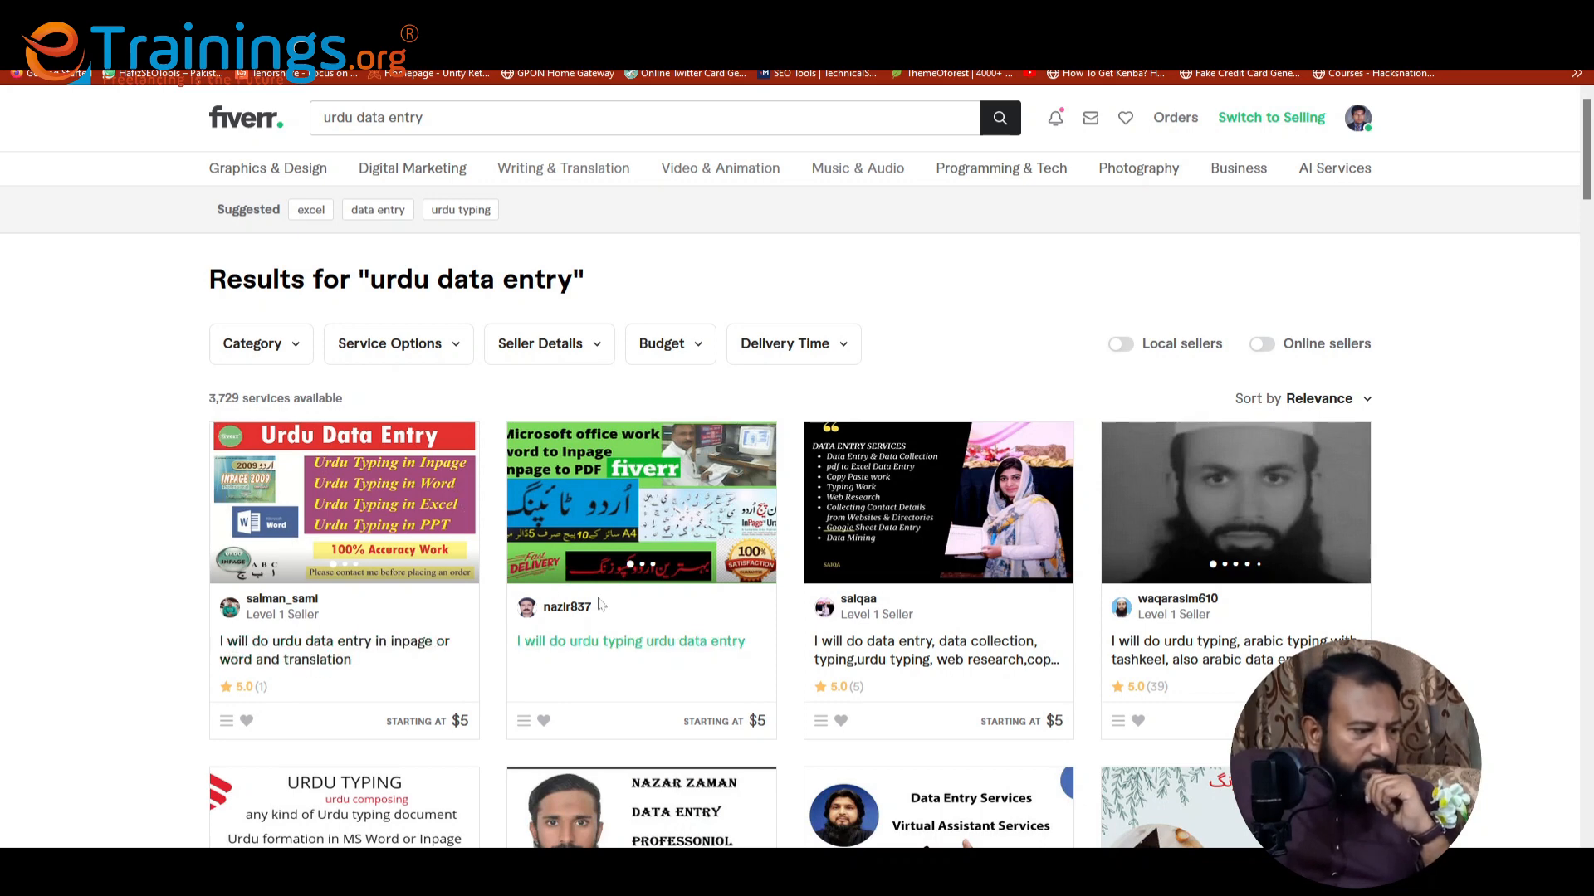
scroll(797, 597, down, 1)
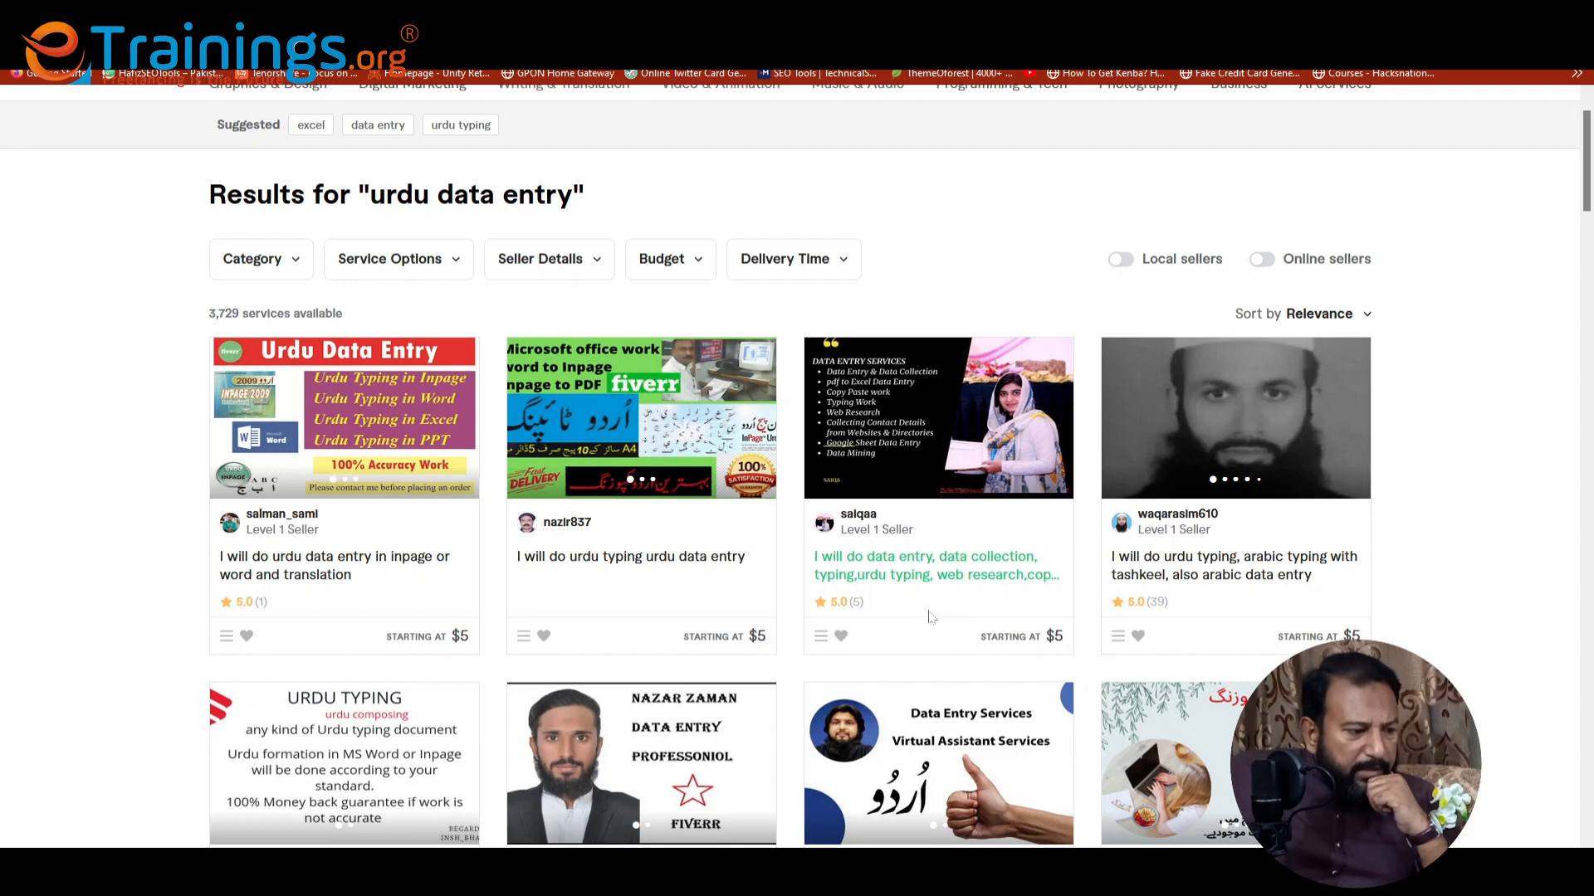
scroll(876, 612, down, 2)
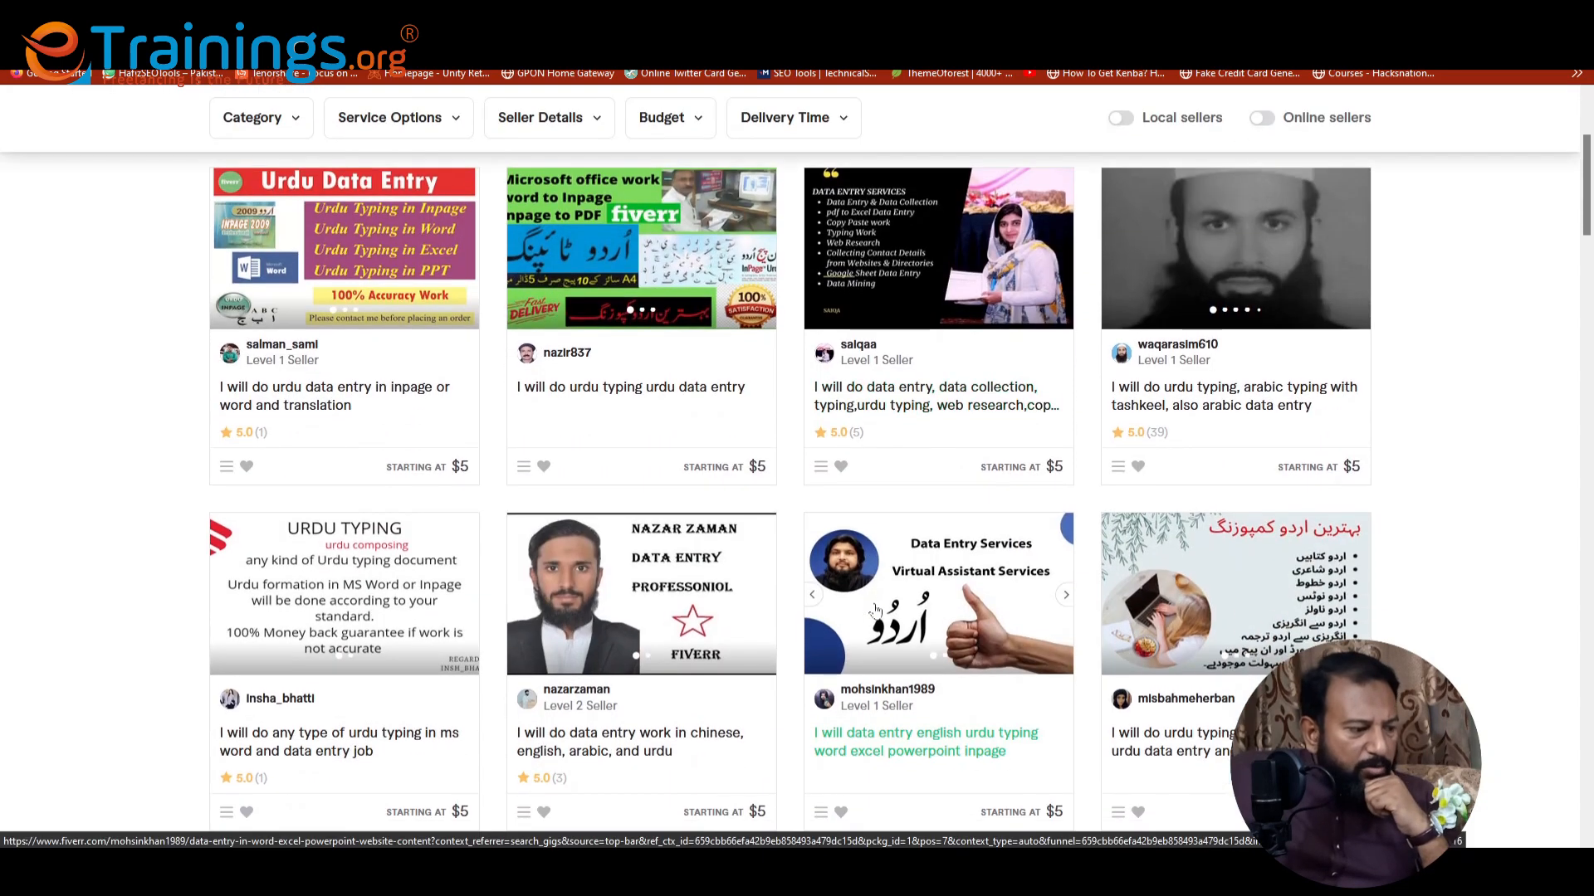
scroll(854, 606, down, 2)
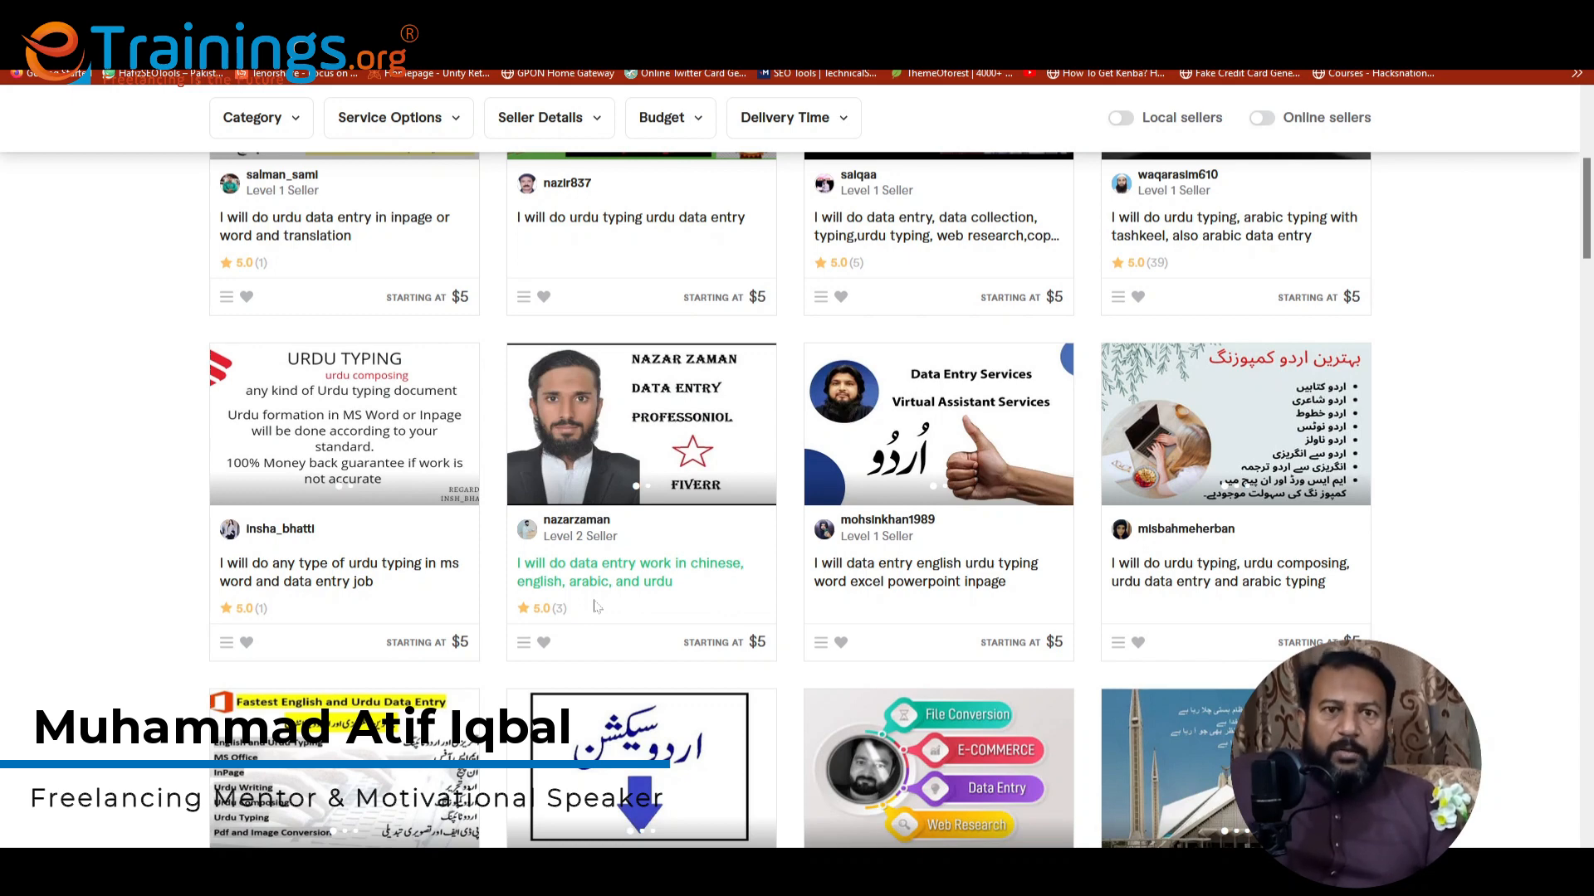
scroll(594, 606, up, 5)
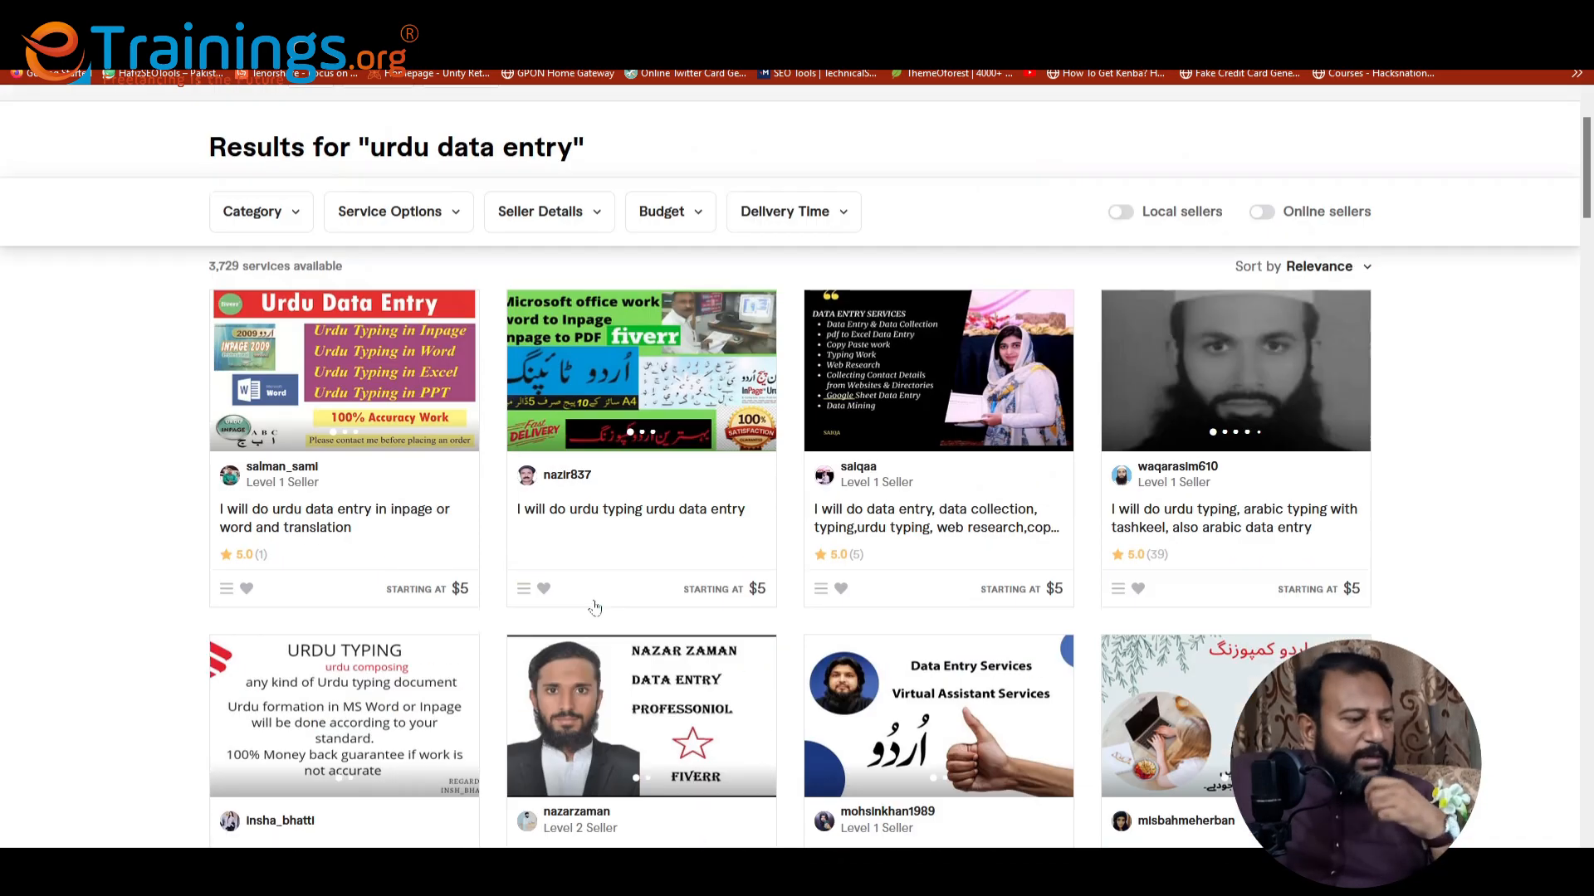
Replace the search text with the suggested term "logo design", run the search and look through the listed gigs.
click(425, 117)
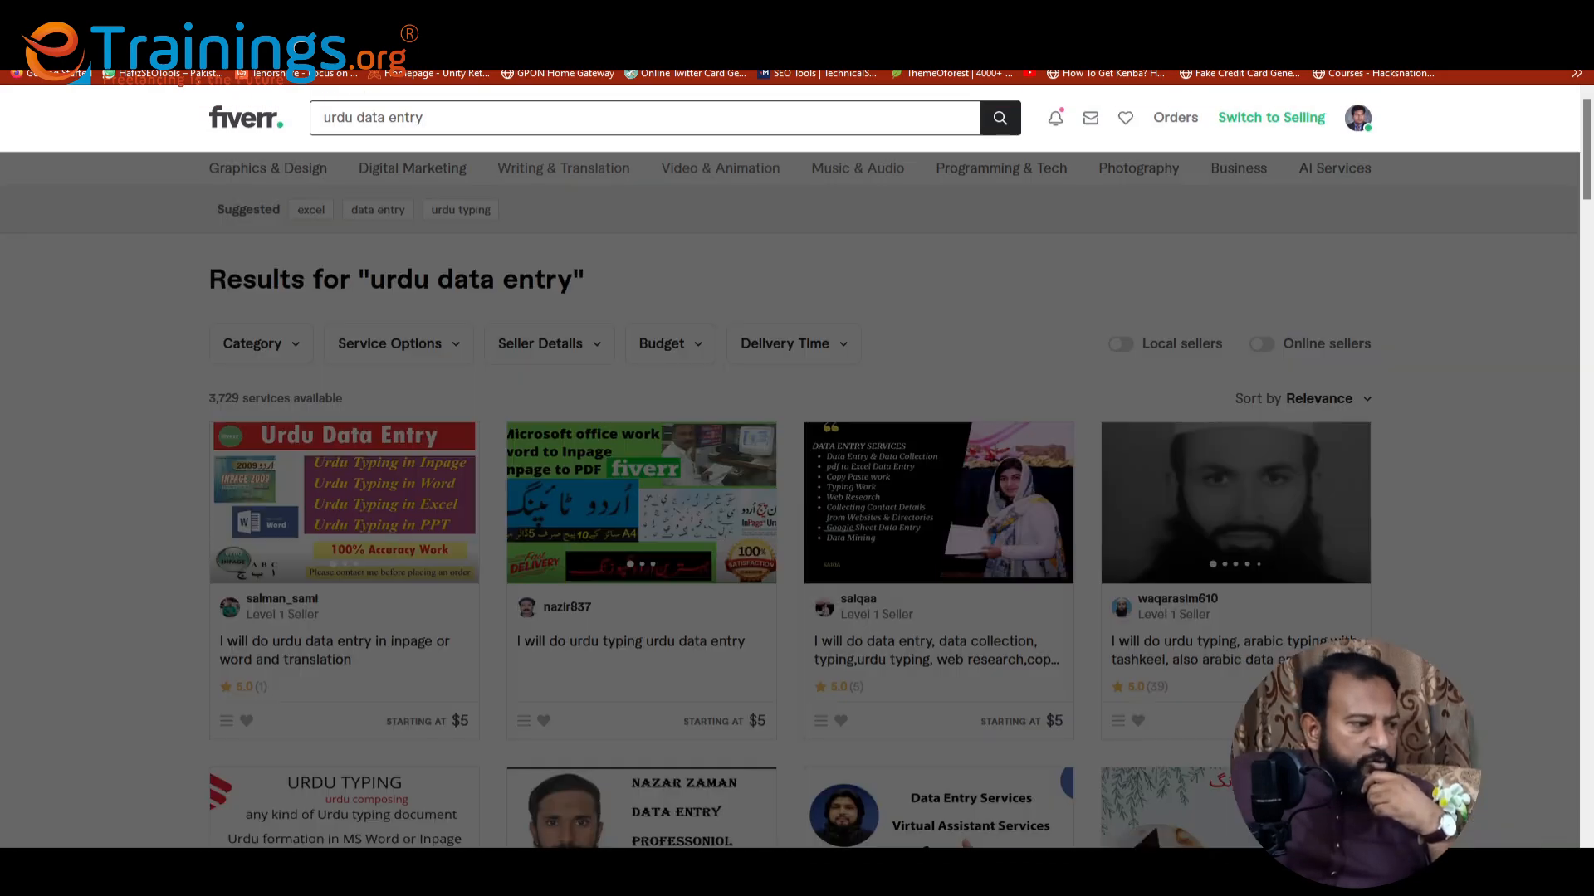
key(ctrl+a)
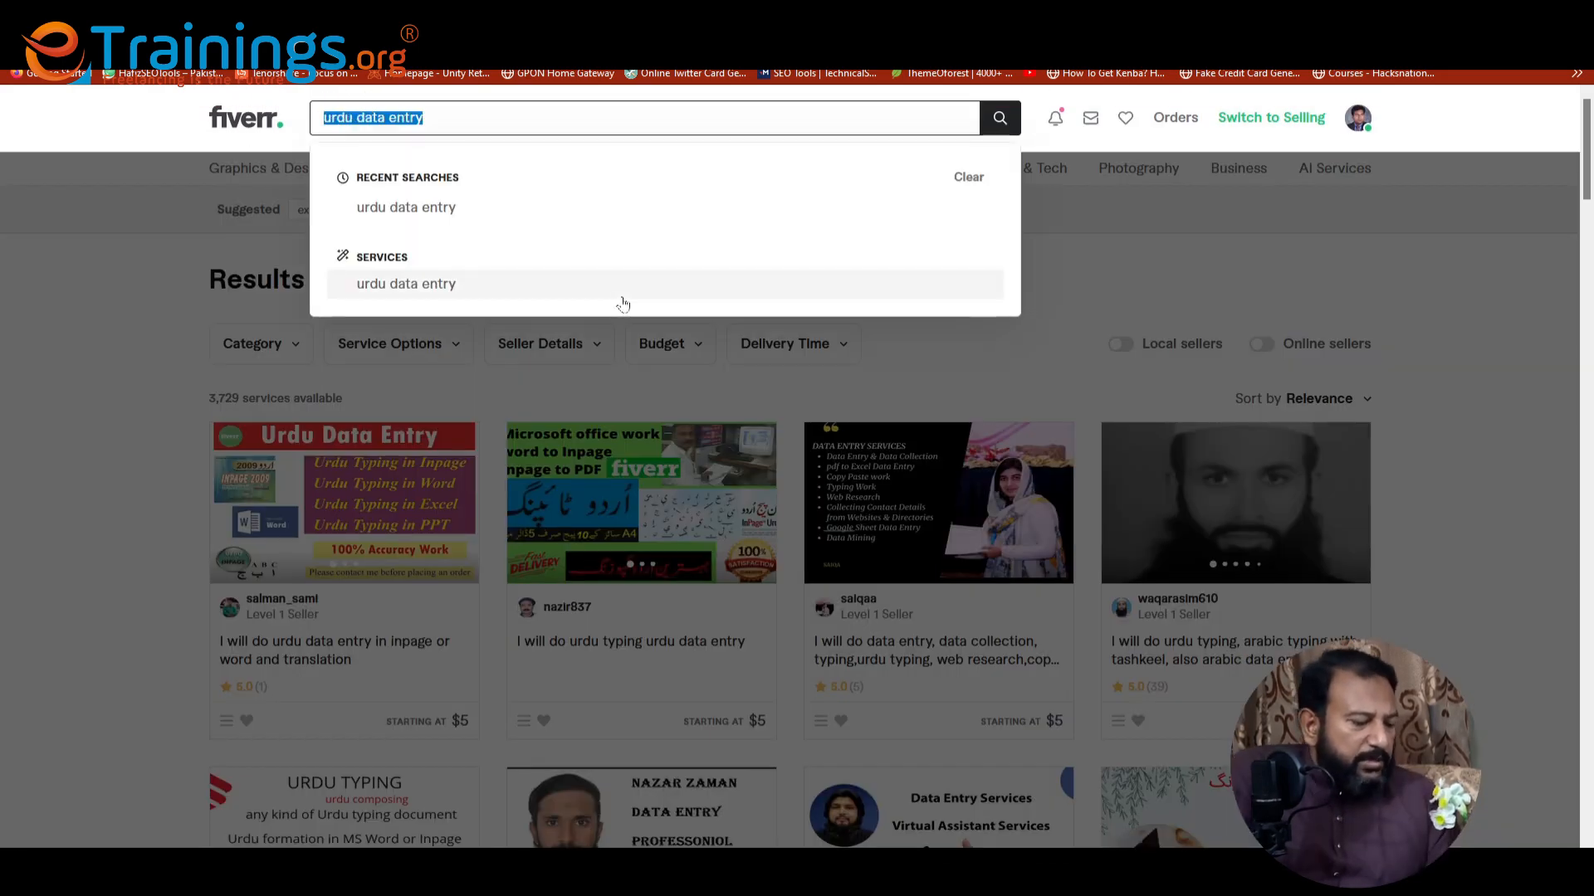
key(BackSpace)
text(logo de)
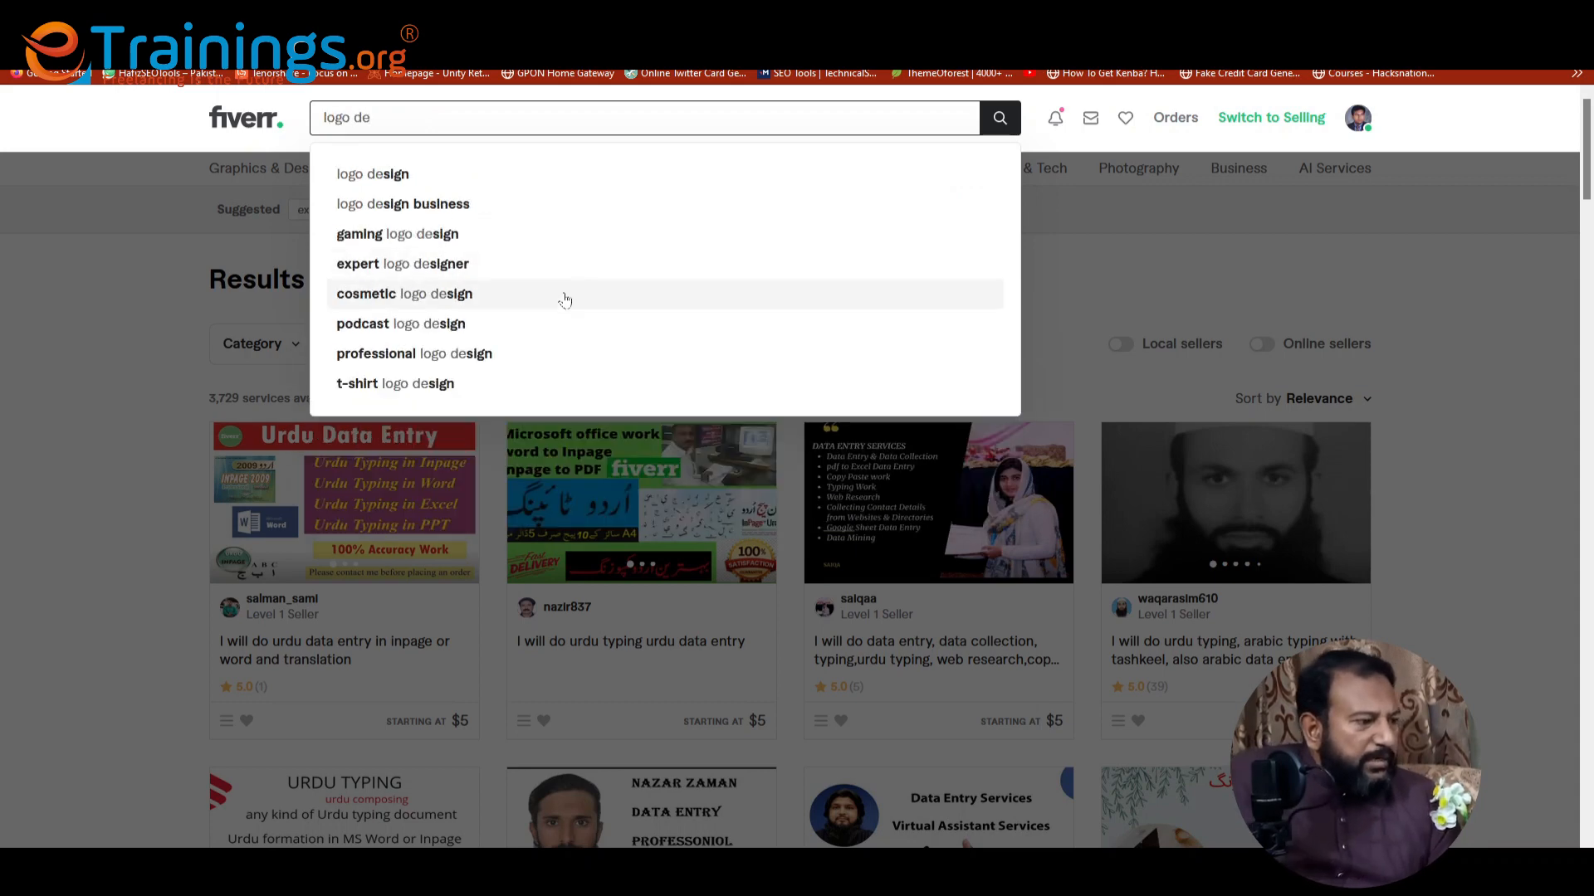
click(471, 182)
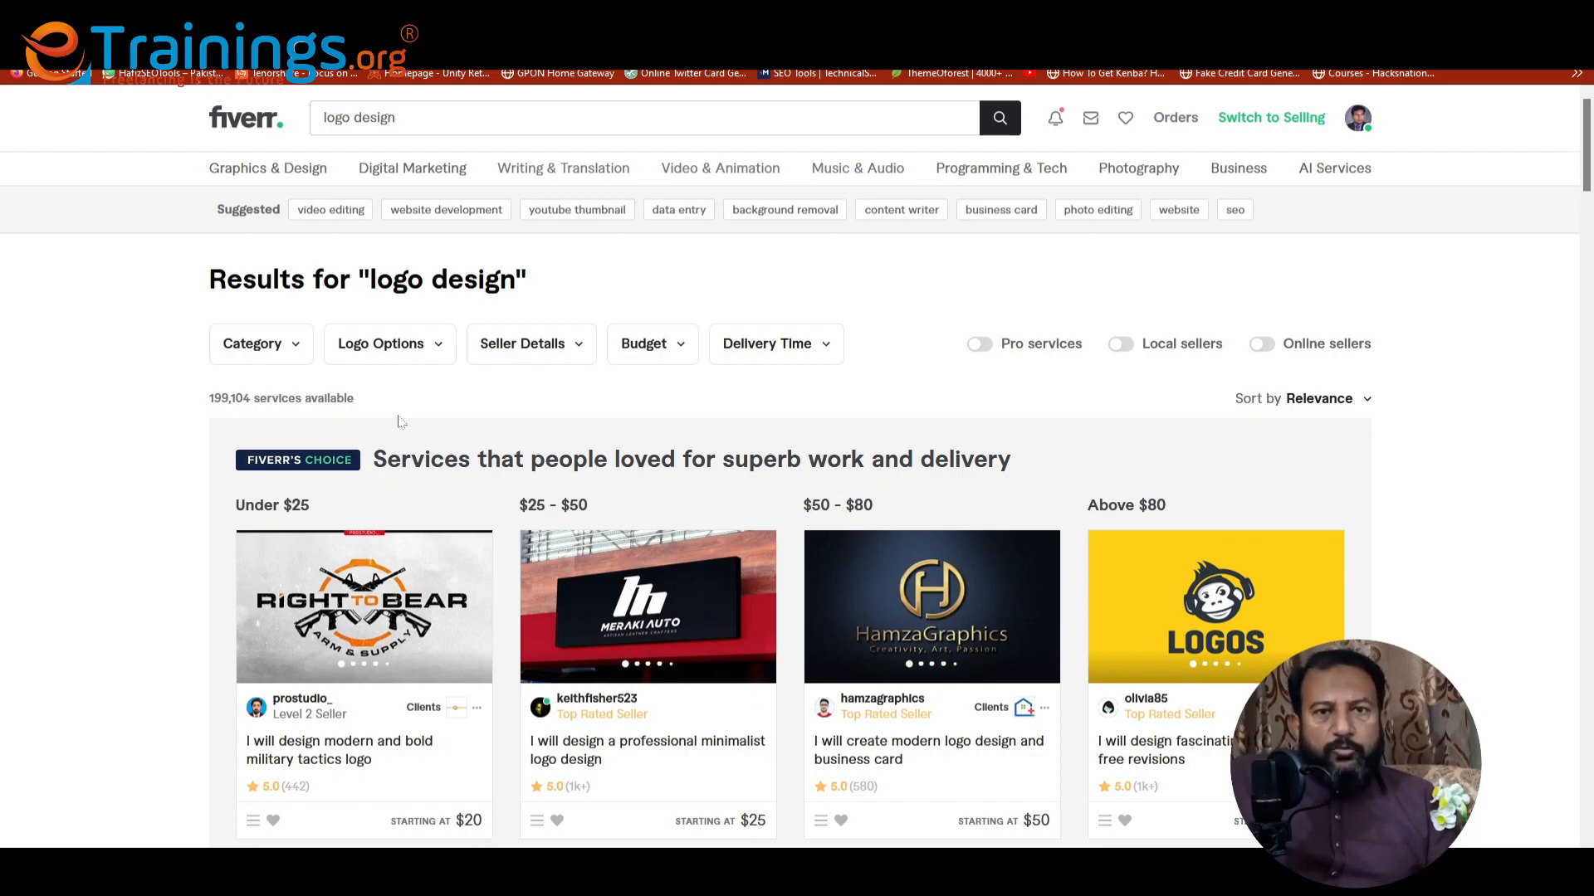
scroll(398, 421, down, 8)
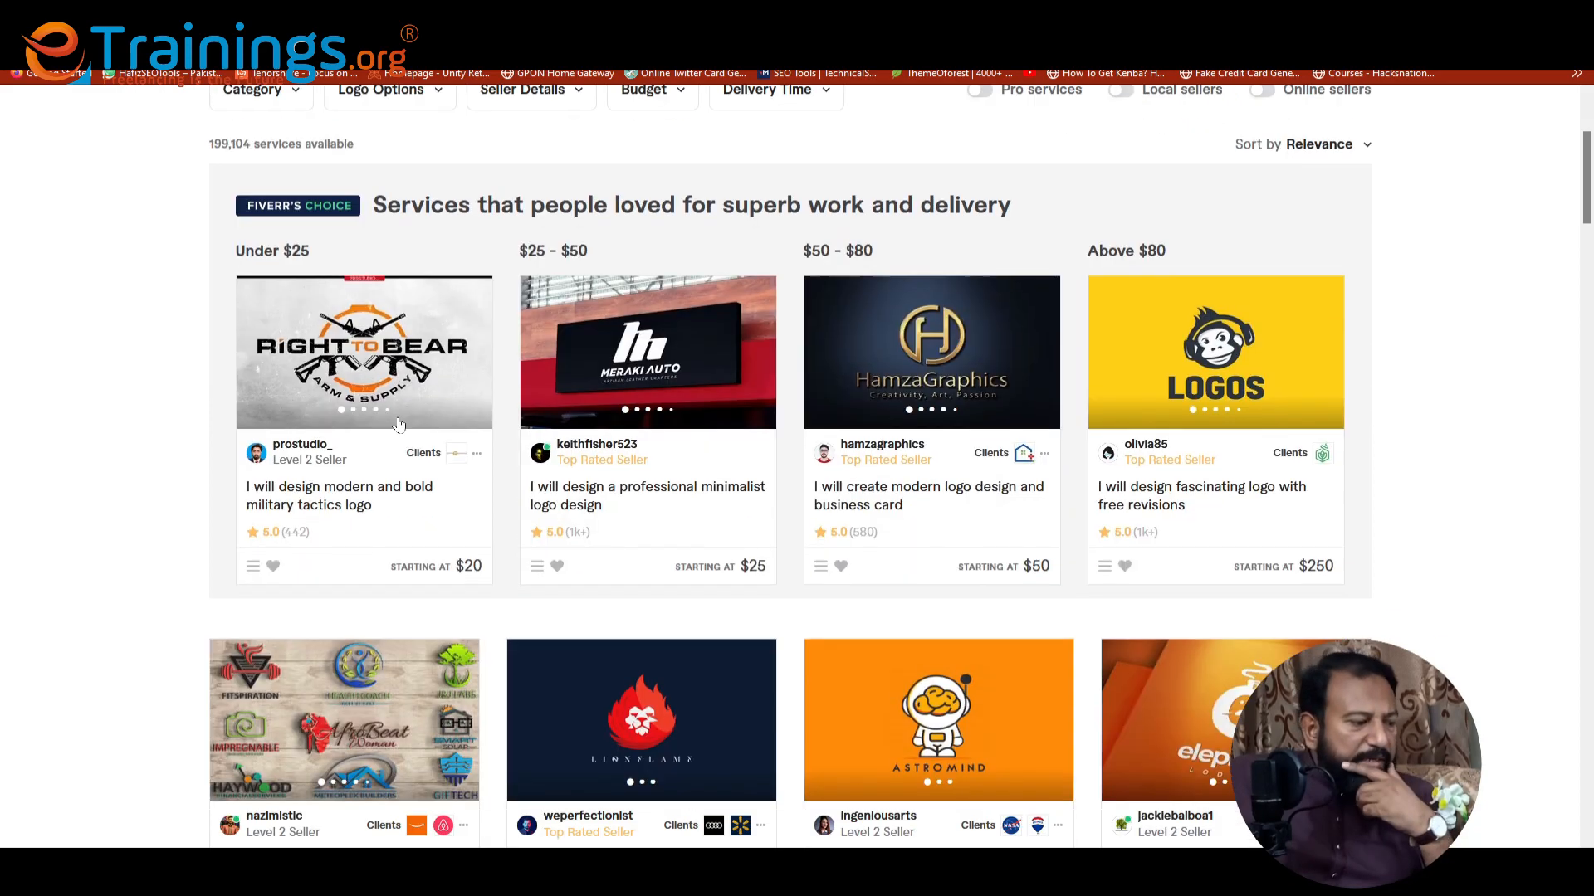
scroll(398, 422, down, 5)
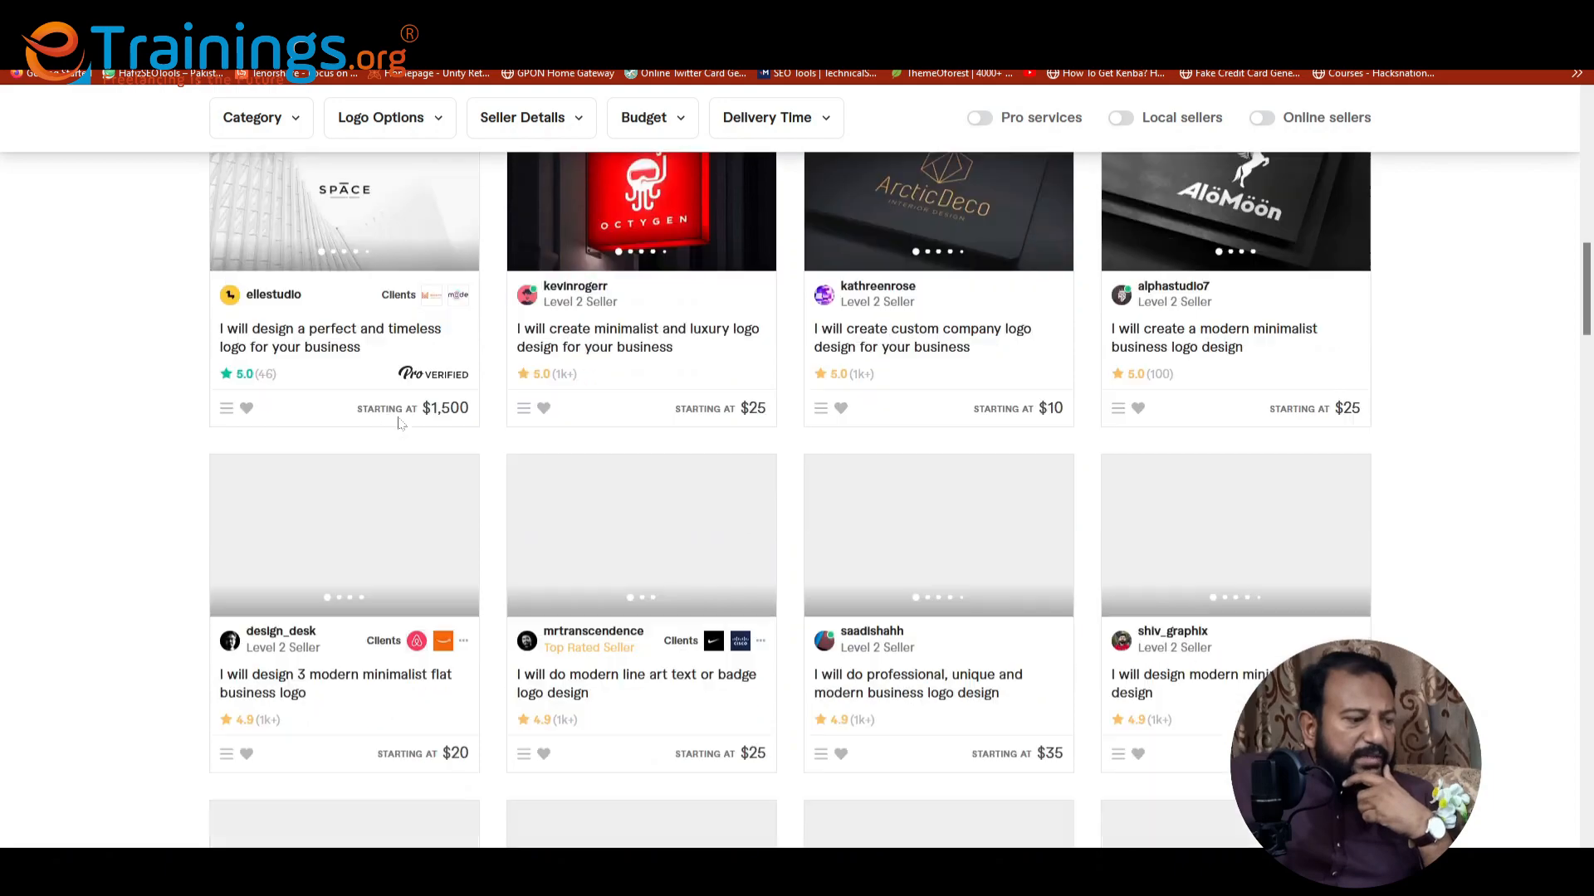
scroll(400, 426, up, 13)
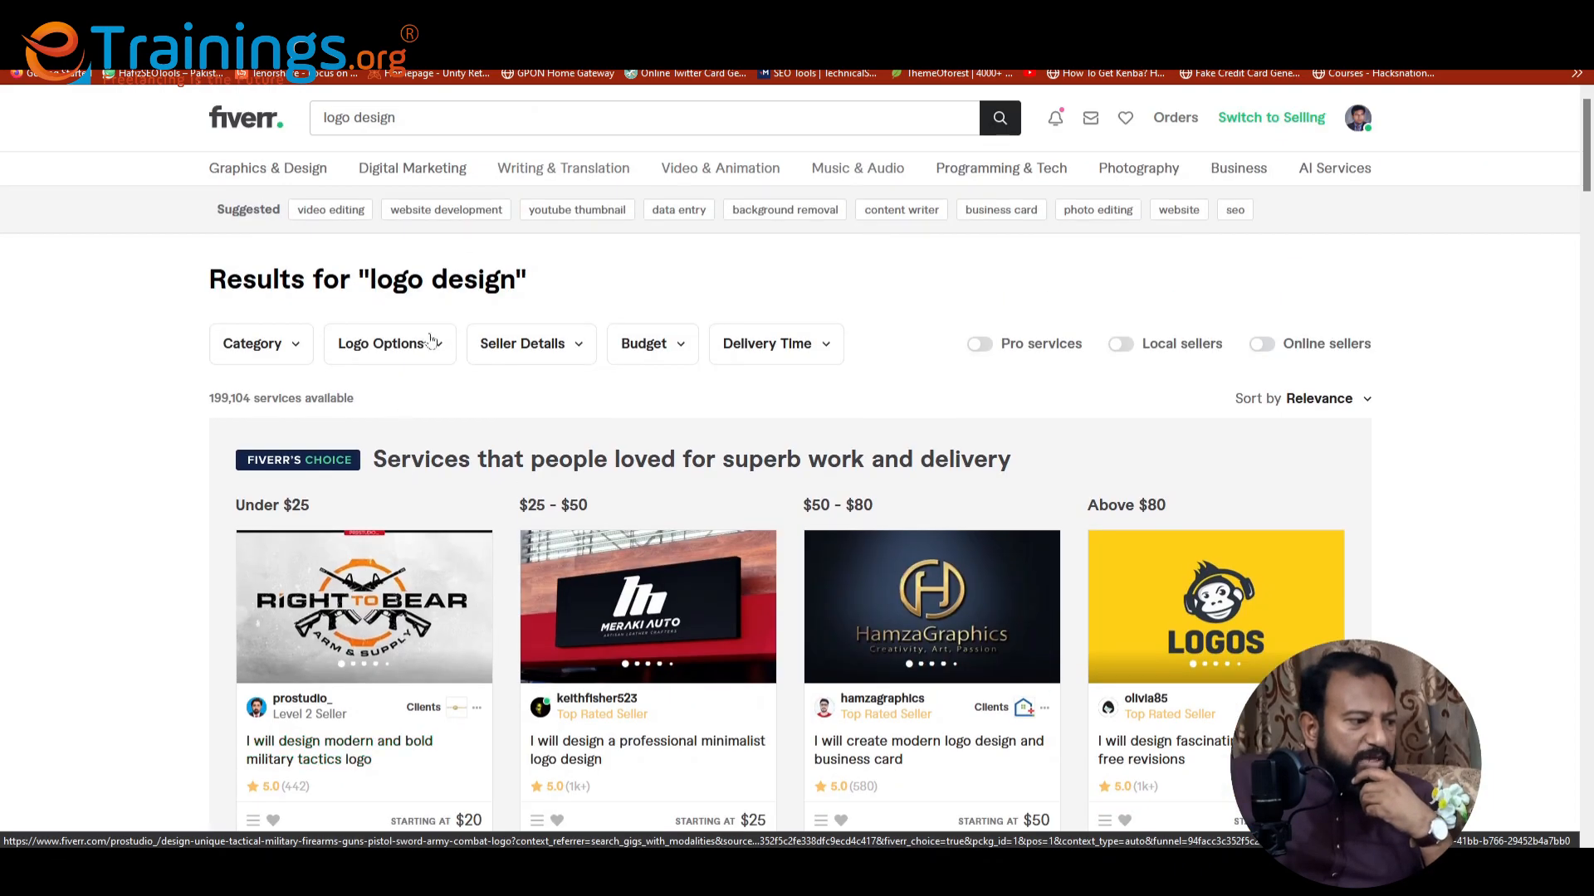
Search for the suggested related term "expert logo designer" and select the keyword in the results heading.
click(397, 117)
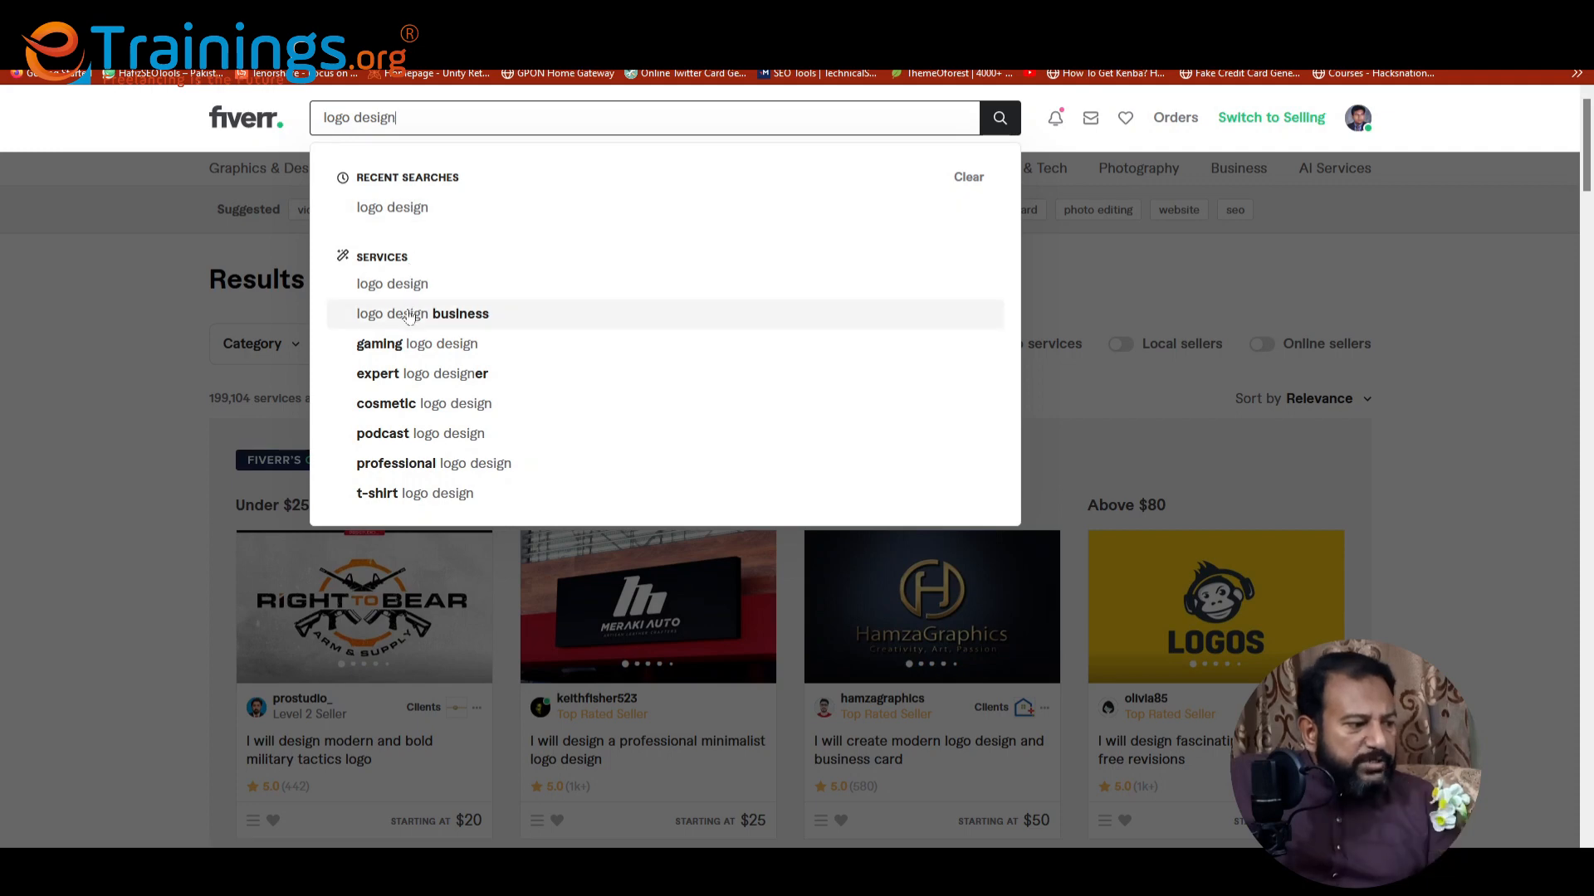
click(418, 373)
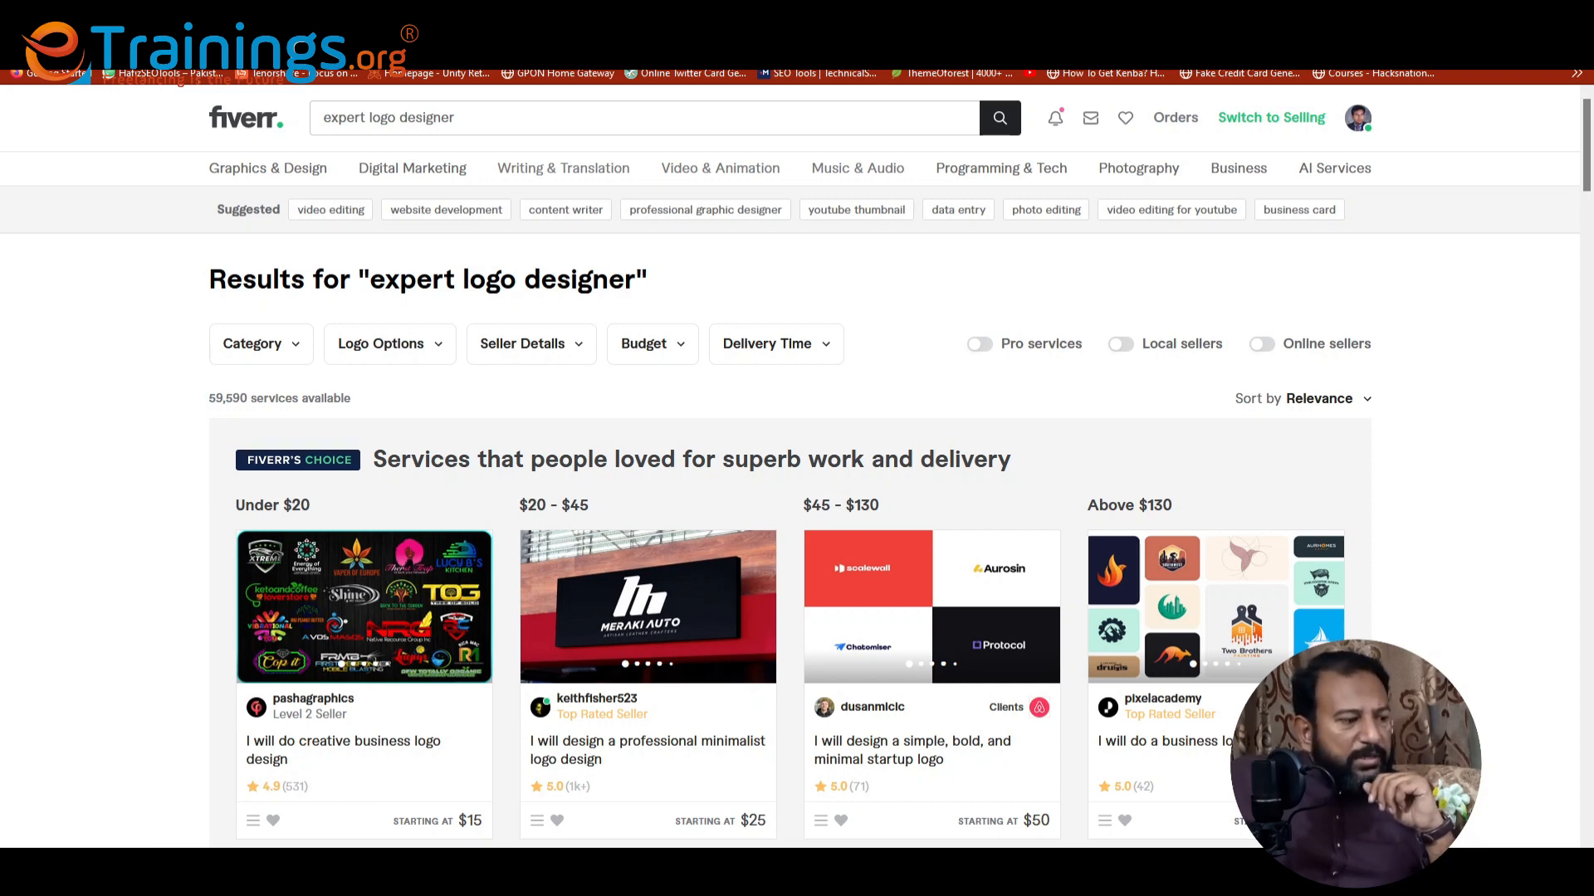
drag(369, 279, 637, 280)
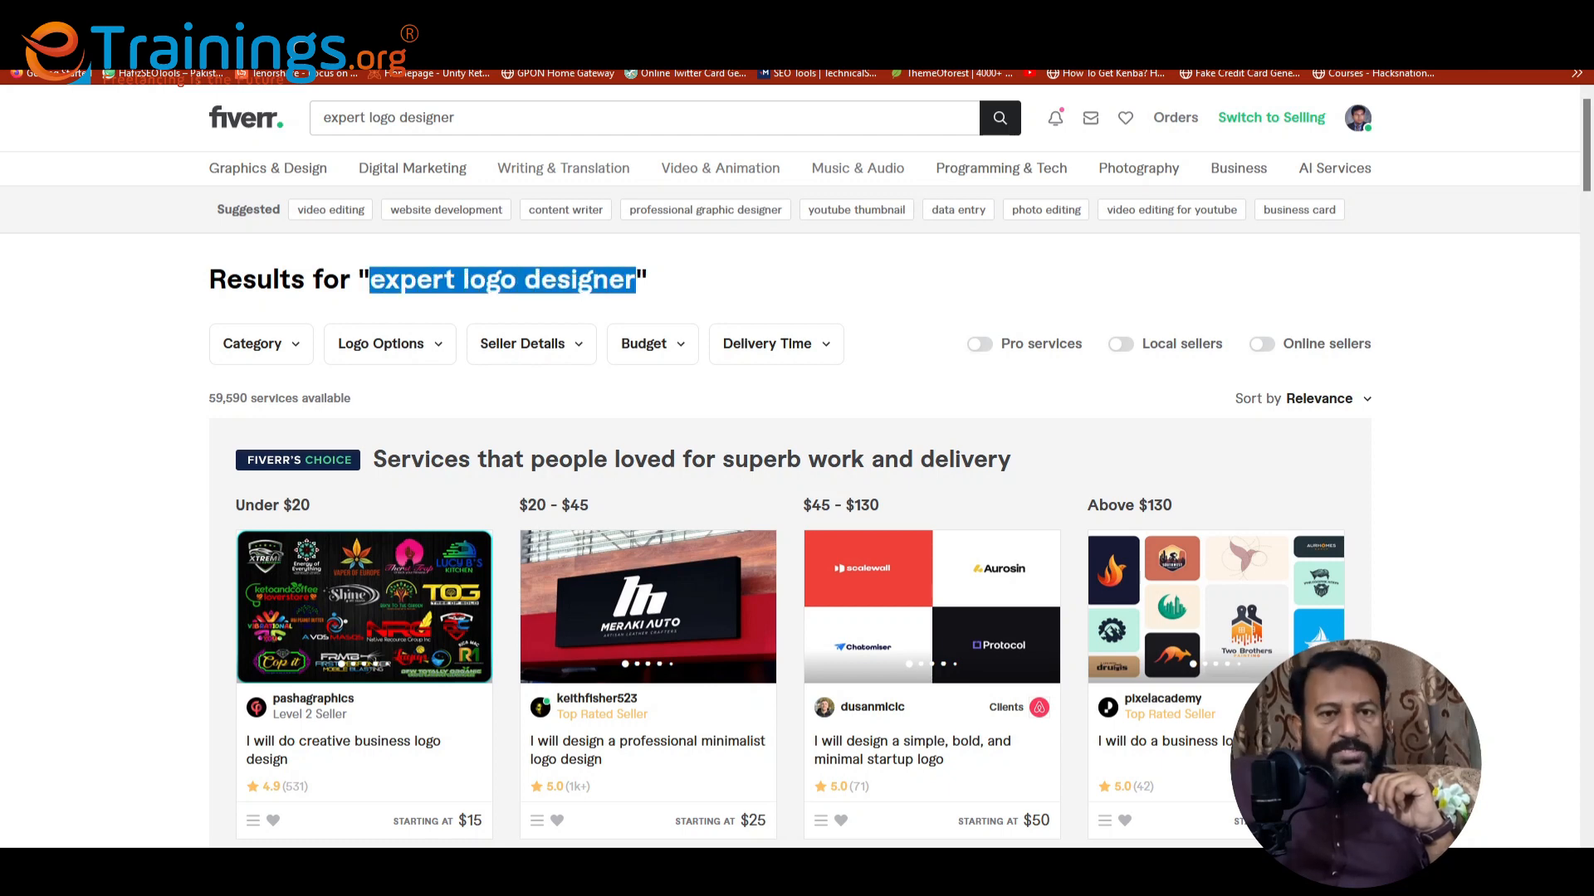